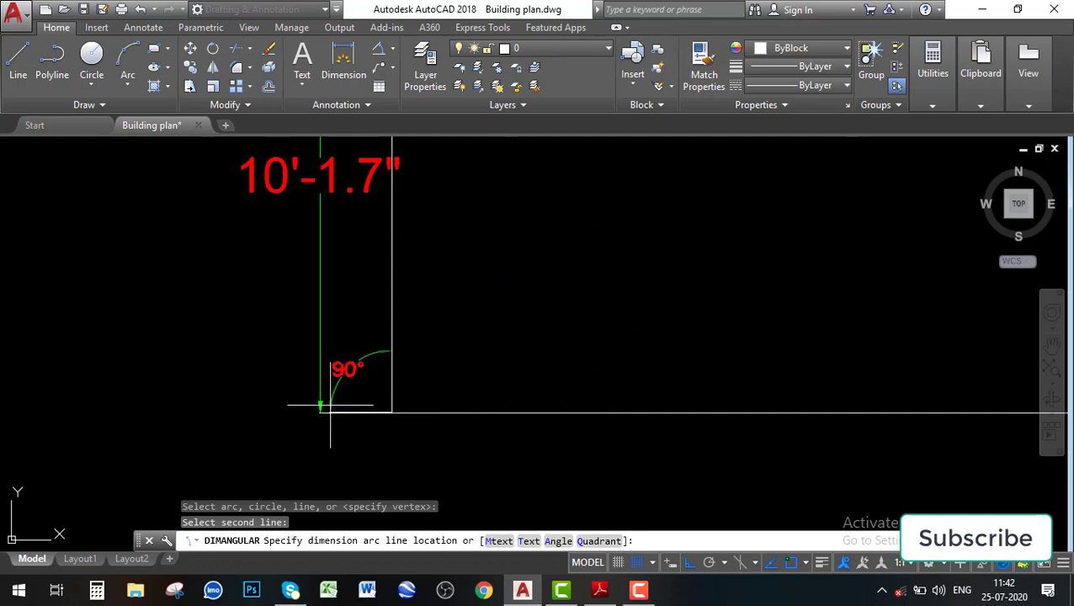
- Place the pending angular dimension inside the rectangle's lower-left corner
middle_click_drag(319, 434, 320, 367)
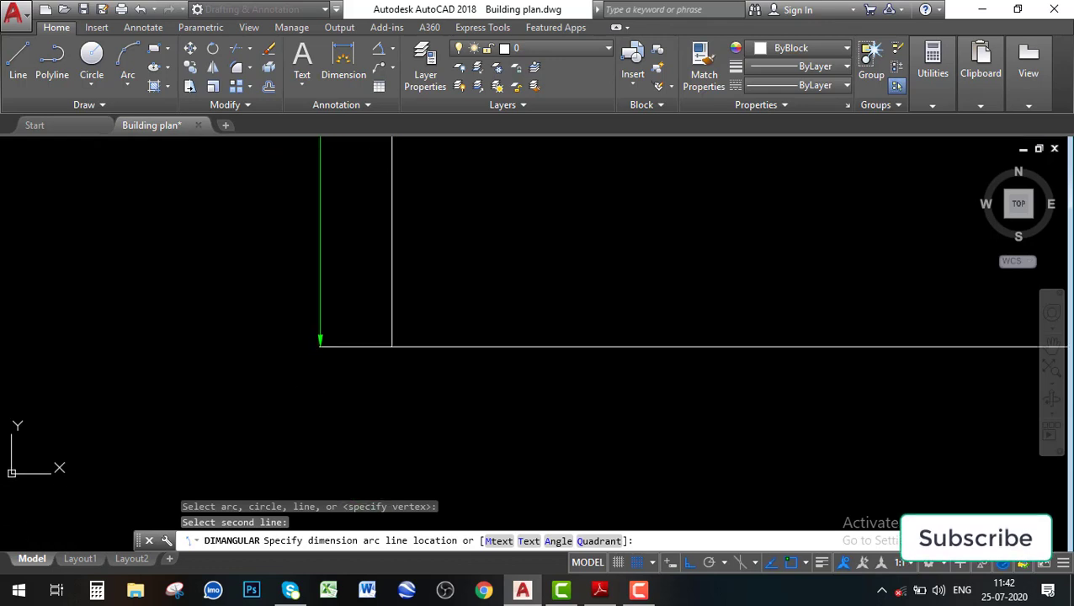
scroll(436, 340, "up", 2)
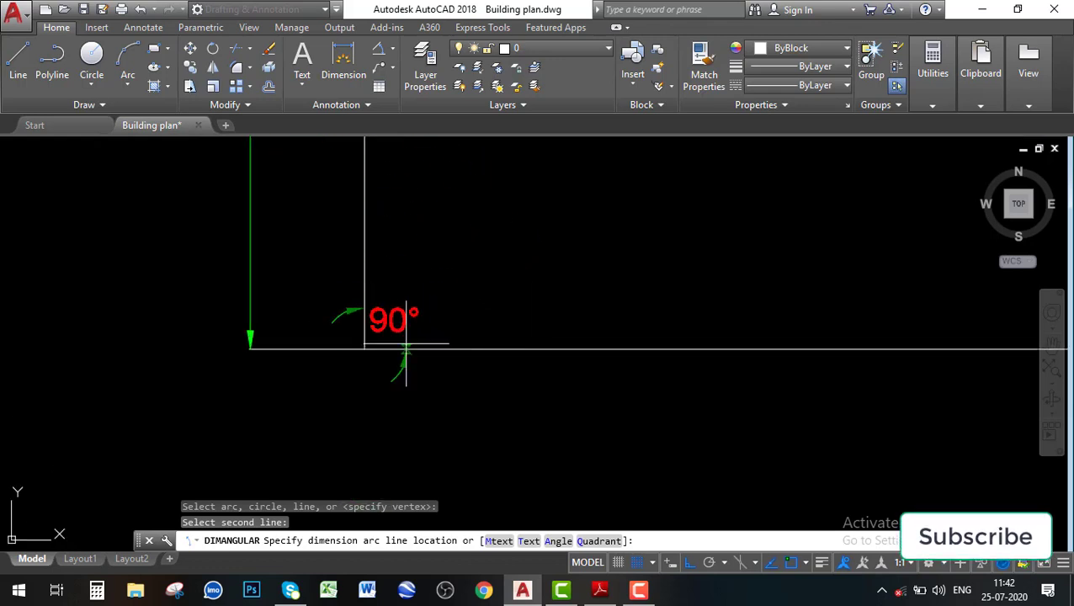
left_click(435, 299)
scroll(484, 302, "down", 3)
scroll(320, 311, "down", 6)
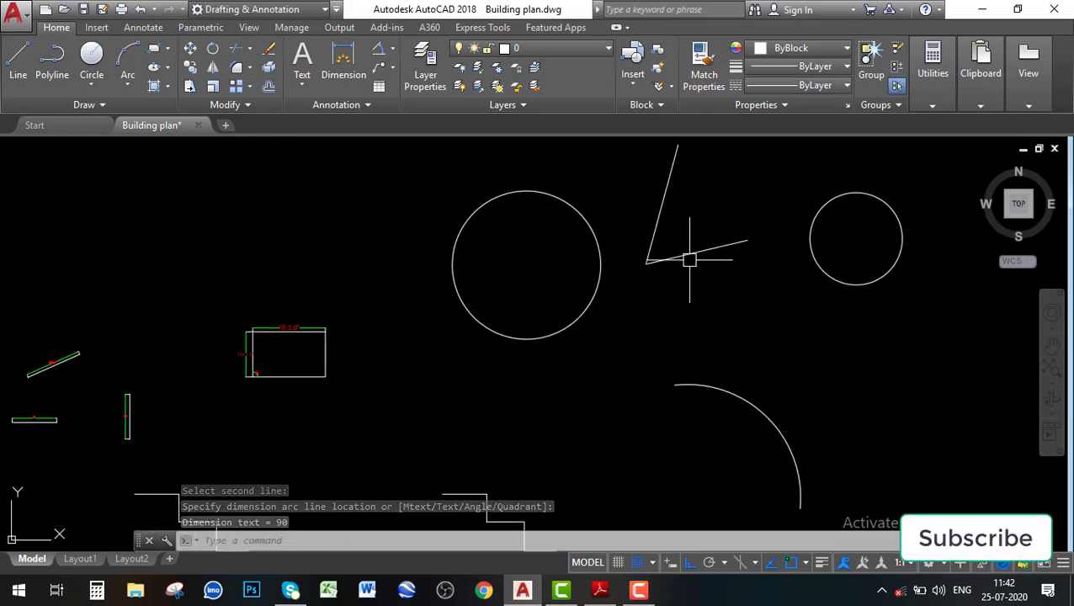
- Add an angular dimension between the two slanted lines, placing its arc inside the acute angle near their shared vertex
scroll(673, 249, "up", 2)
middle_click_drag(628, 240, 466, 321)
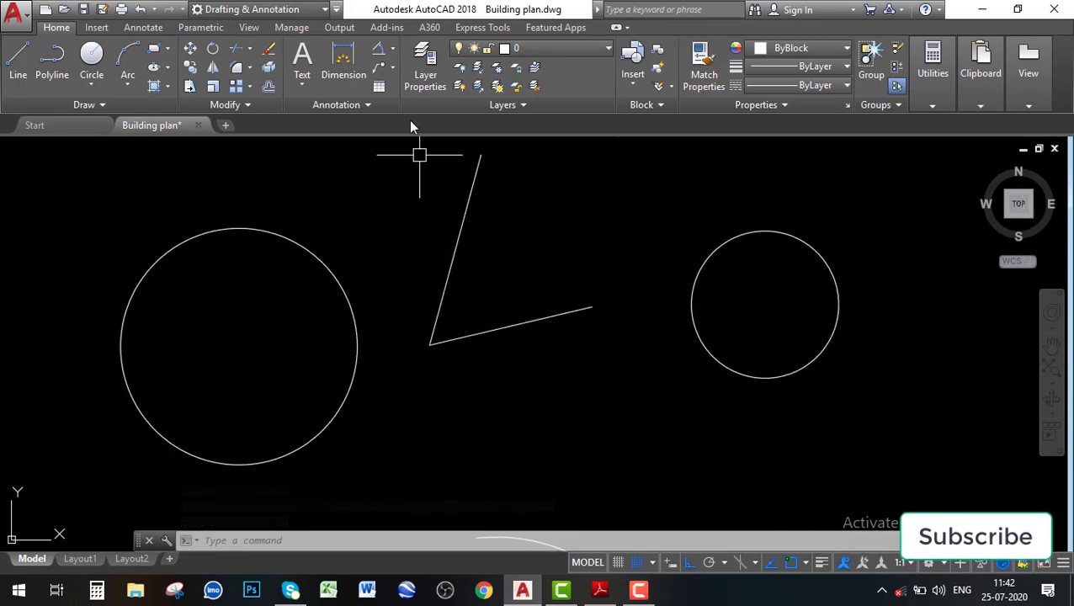
left_click(393, 52)
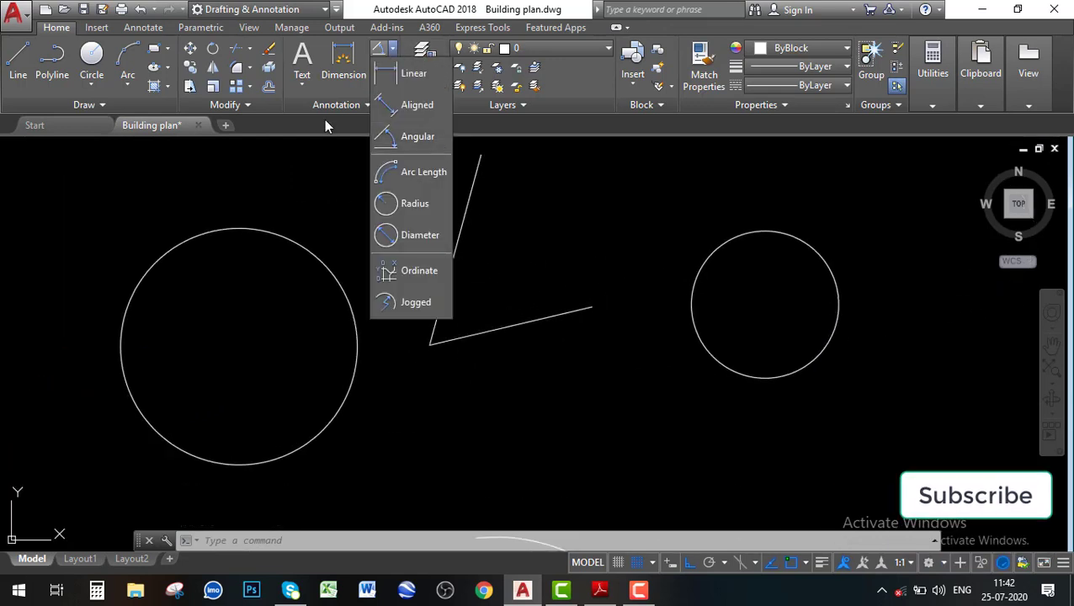
left_click(420, 145)
left_click(453, 338)
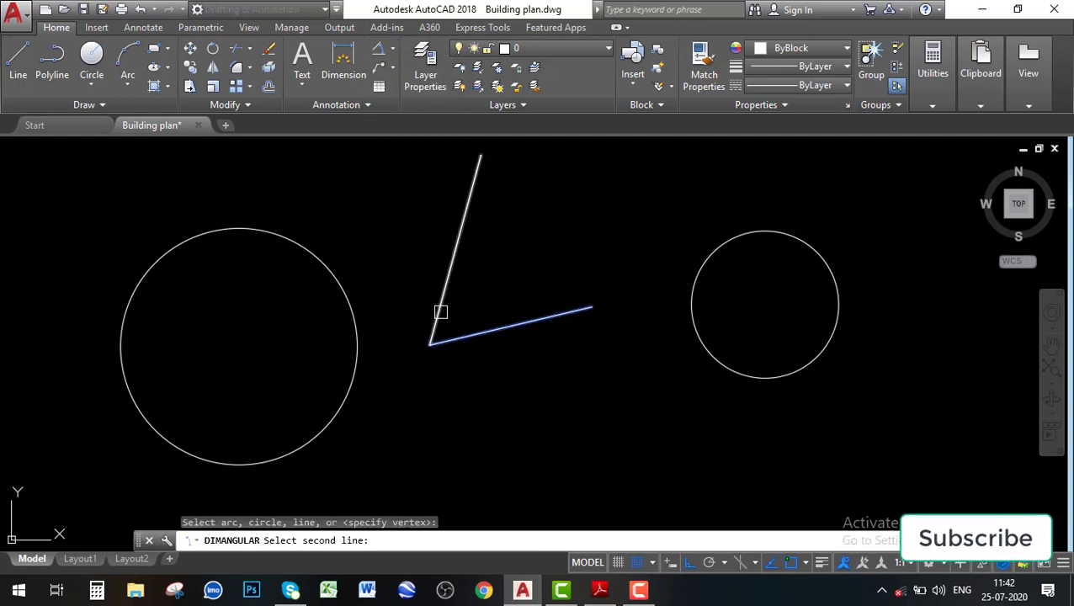
left_click(439, 312)
scroll(470, 312, "up", 3)
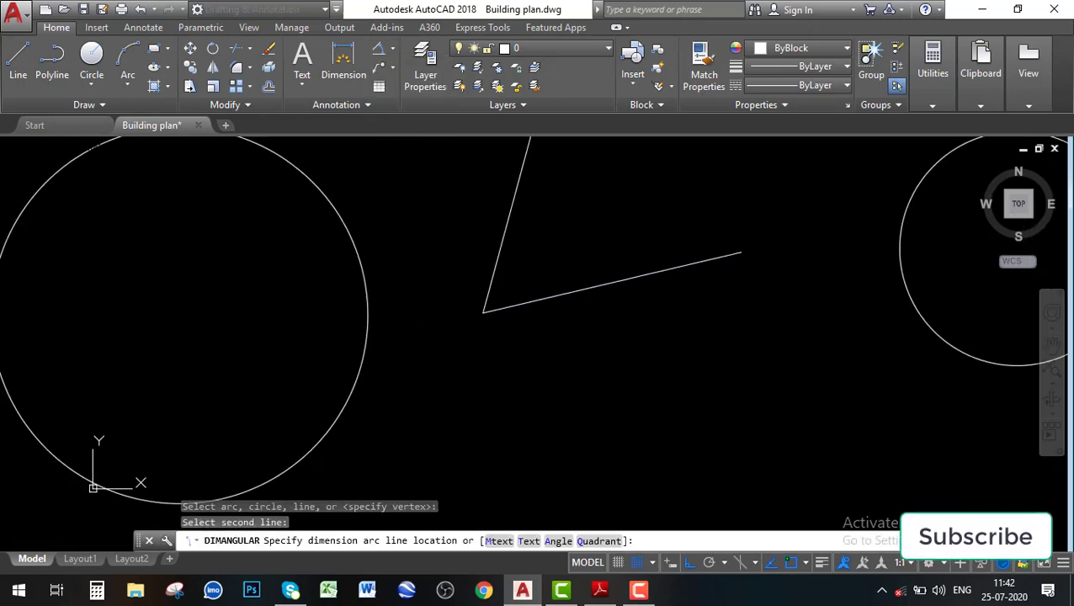
scroll(480, 294, "up", 6)
middle_click_drag(446, 237, 409, 180)
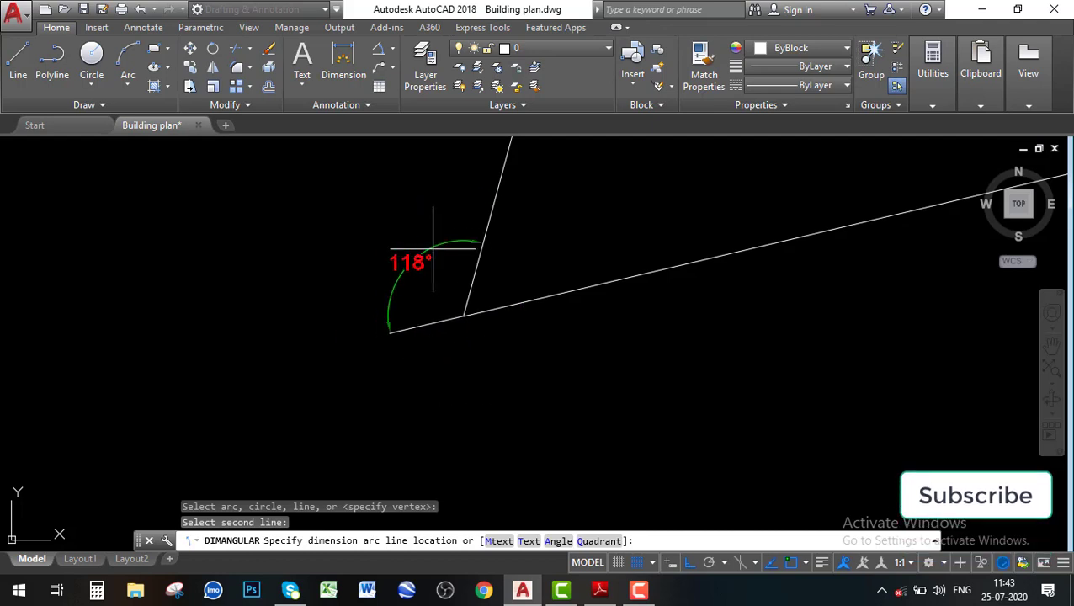
scroll(496, 276, "up", 4)
scroll(496, 276, "down", 2)
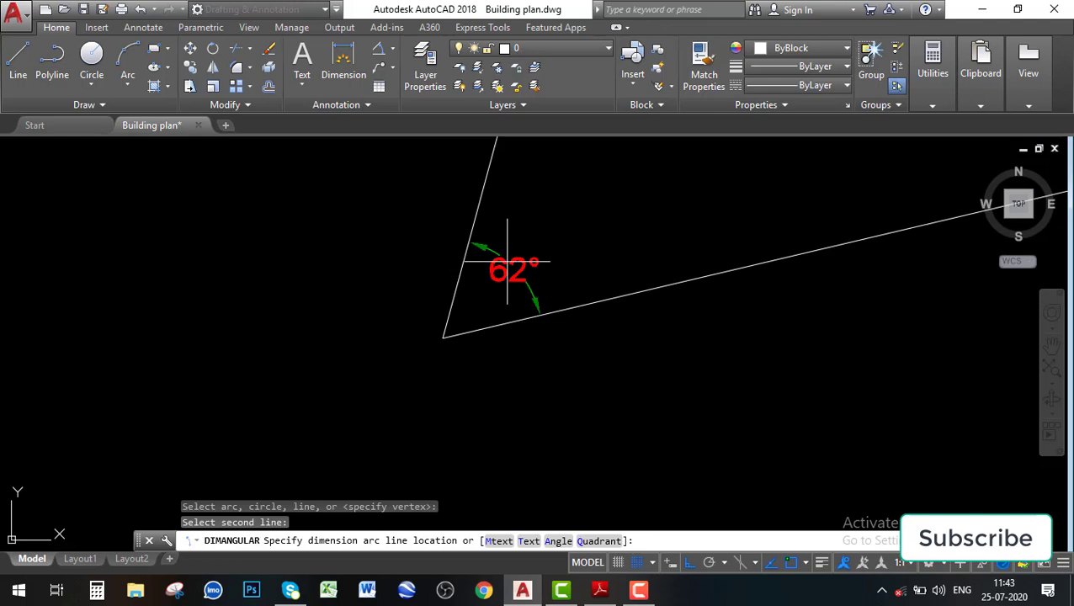
left_click(505, 256)
scroll(457, 282, "down", 4)
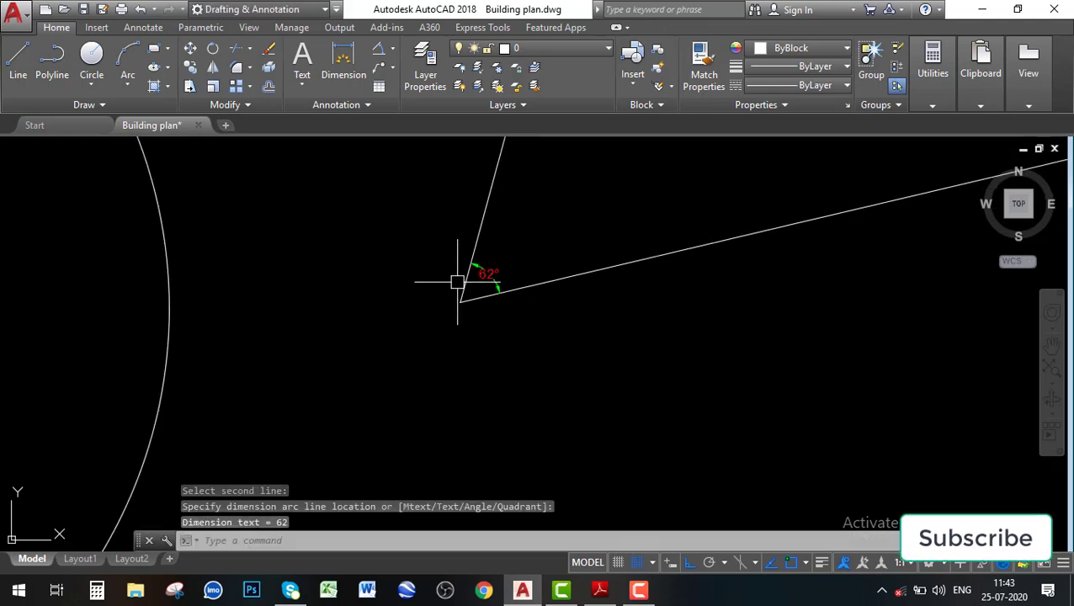
scroll(453, 268, "down", 5)
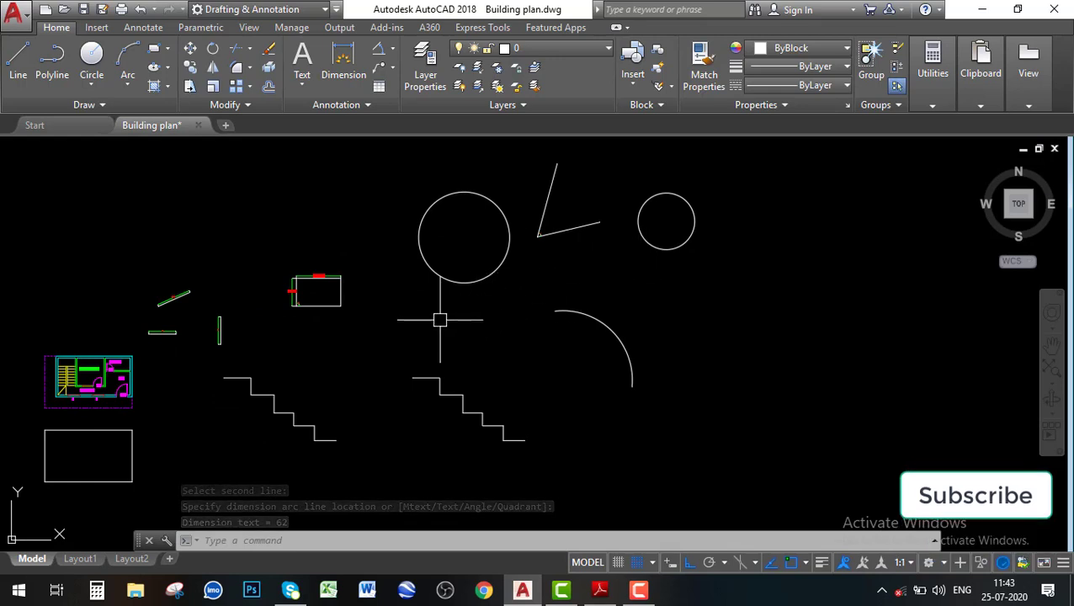
- Add an arc length dimension to the open arc, placing it just outside the curve
middle_click_drag(439, 314, 569, 303)
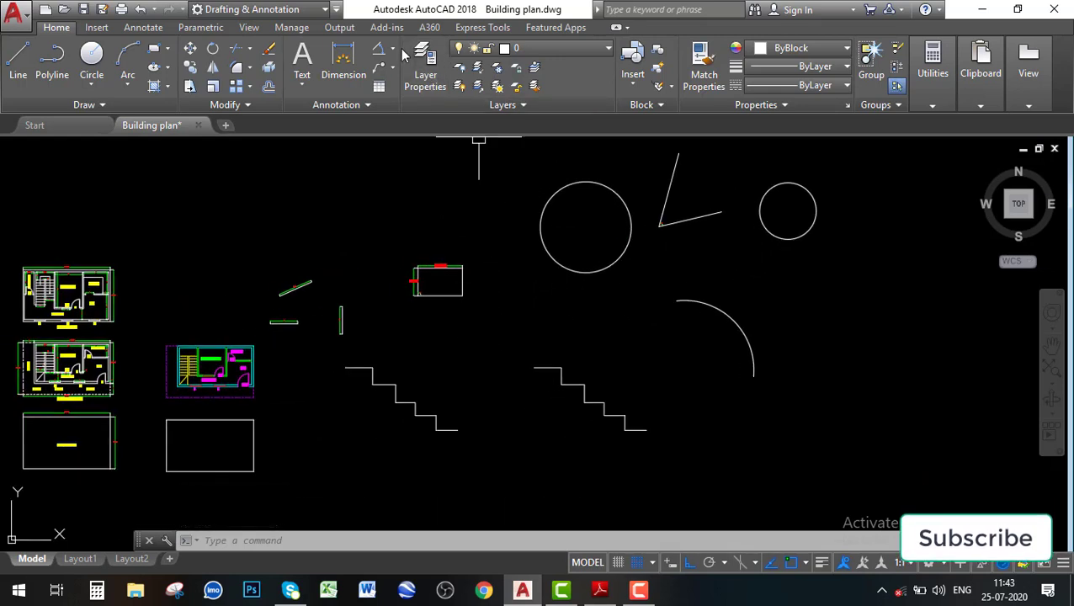
left_click(393, 52)
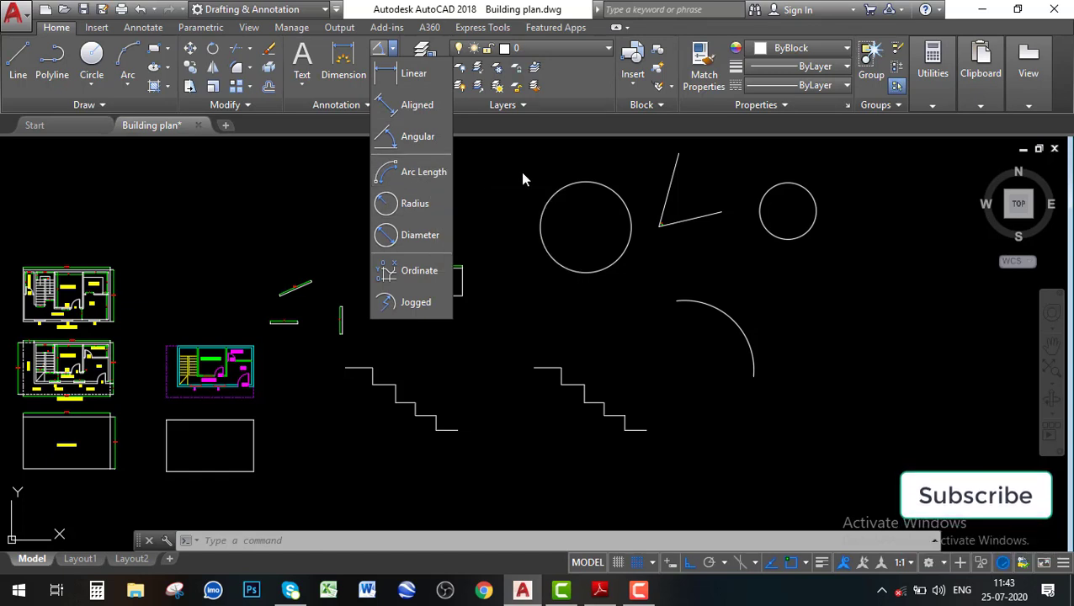
left_click(403, 177)
left_click(741, 330)
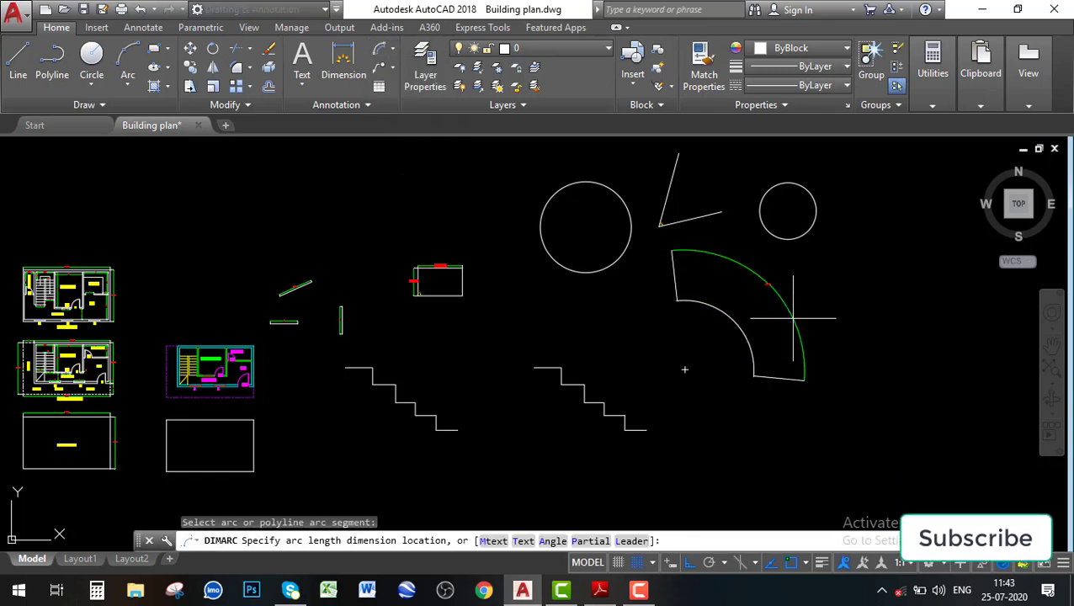
scroll(748, 316, "up", 5)
scroll(706, 315, "up", 4)
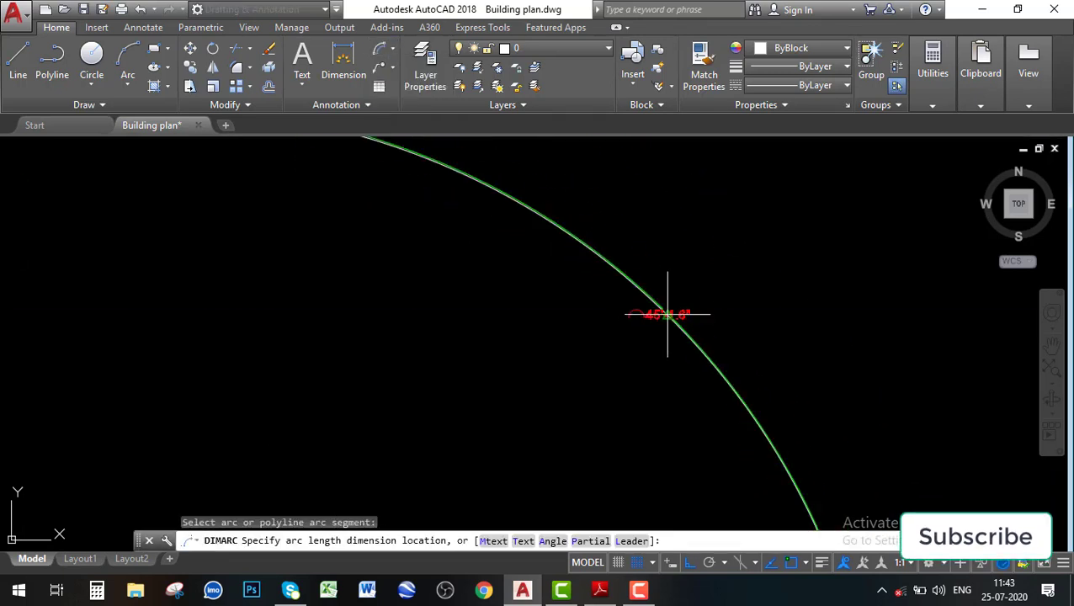
scroll(755, 310, "down", 5)
scroll(756, 301, "up", 3)
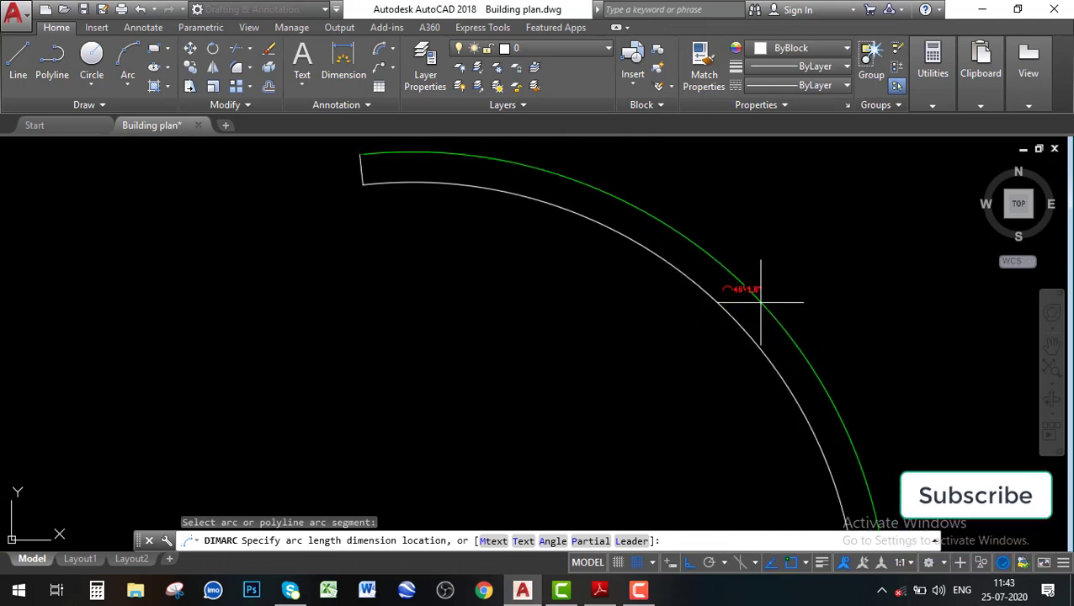
scroll(730, 331, "down", 1)
scroll(725, 334, "up", 3)
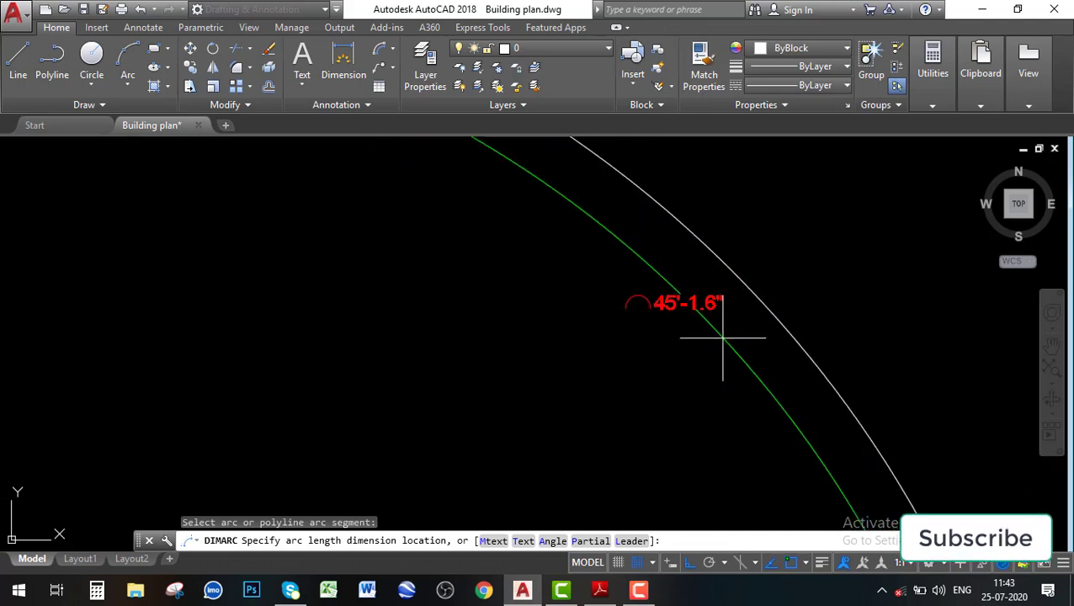
scroll(681, 337, "down", 4)
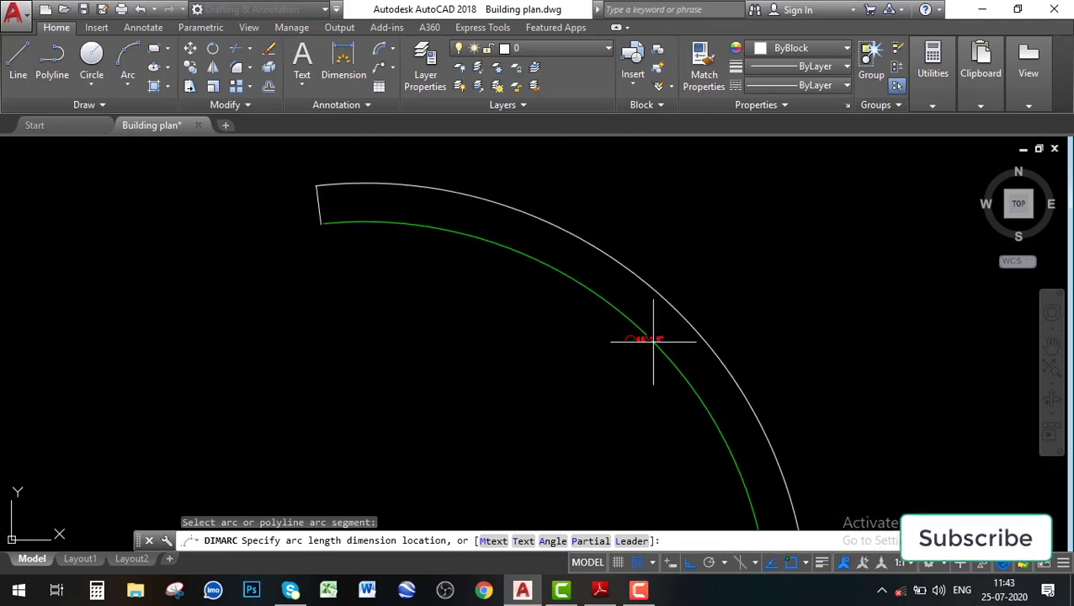
scroll(720, 309, "up", 2)
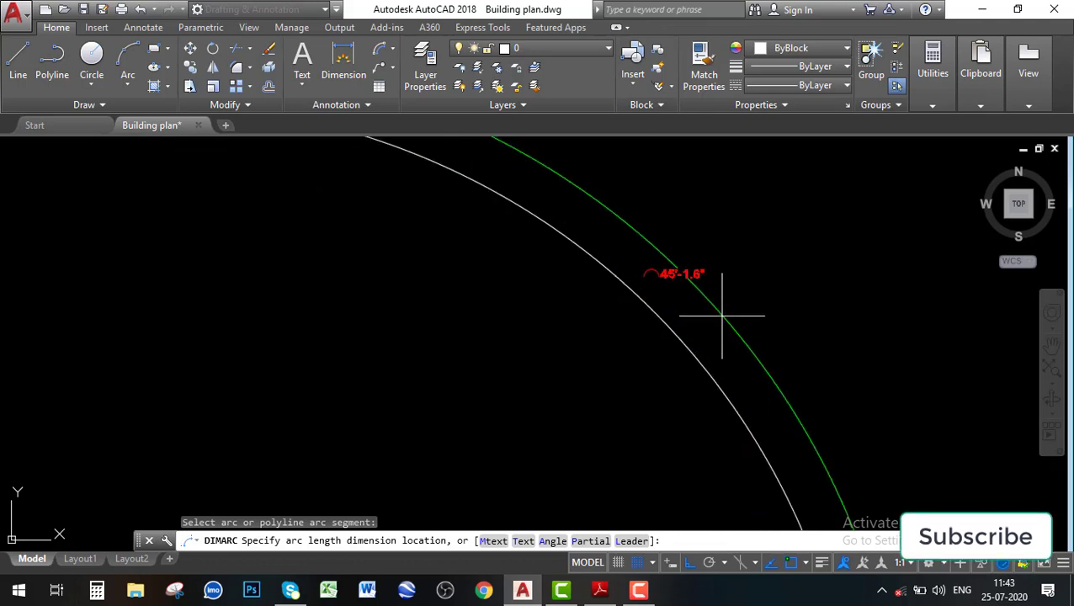
scroll(700, 321, "down", 3)
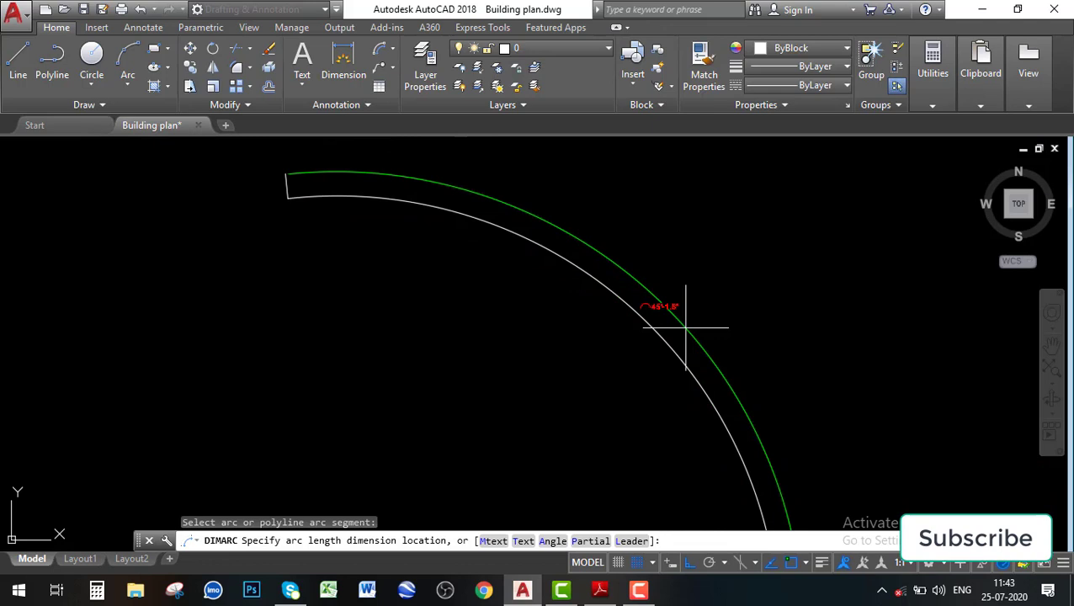
left_click(690, 331)
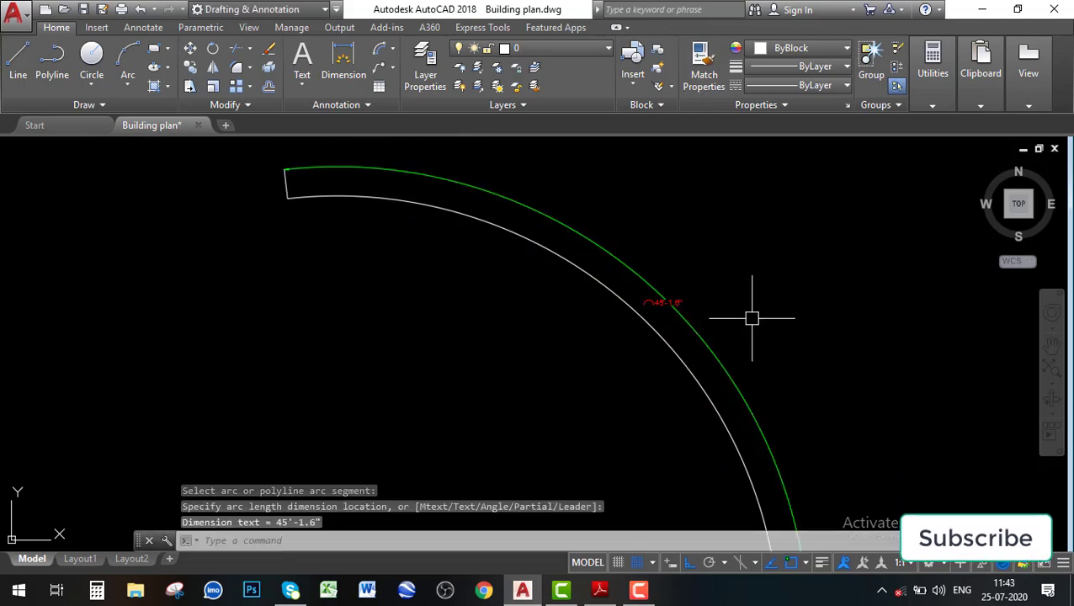
scroll(468, 246, "down", 4)
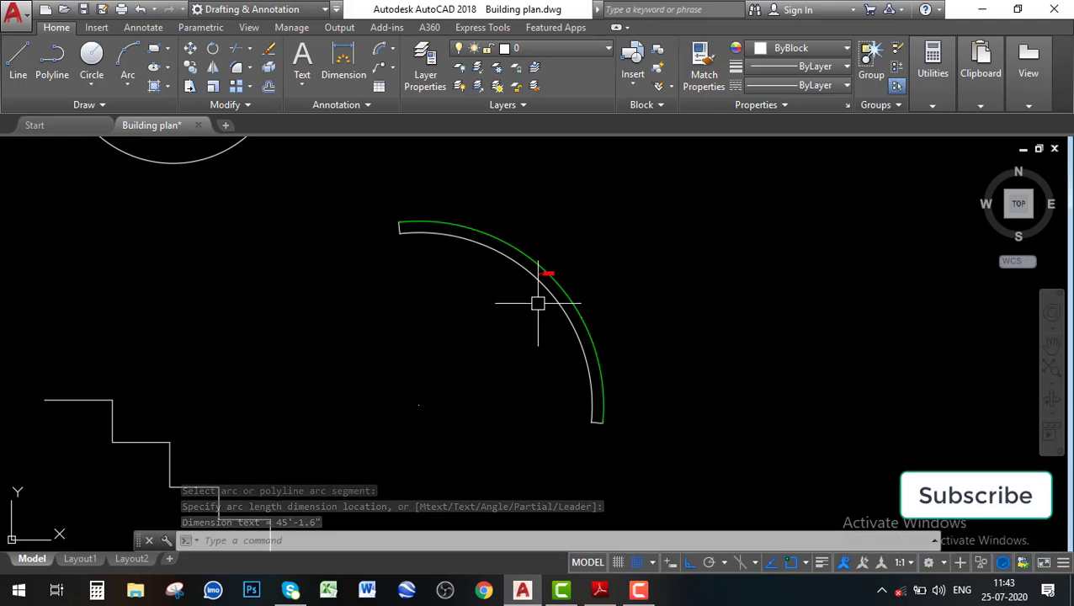
- Add a radius dimension to the open arc, placing its text on the inner side of the curve
left_click(391, 51)
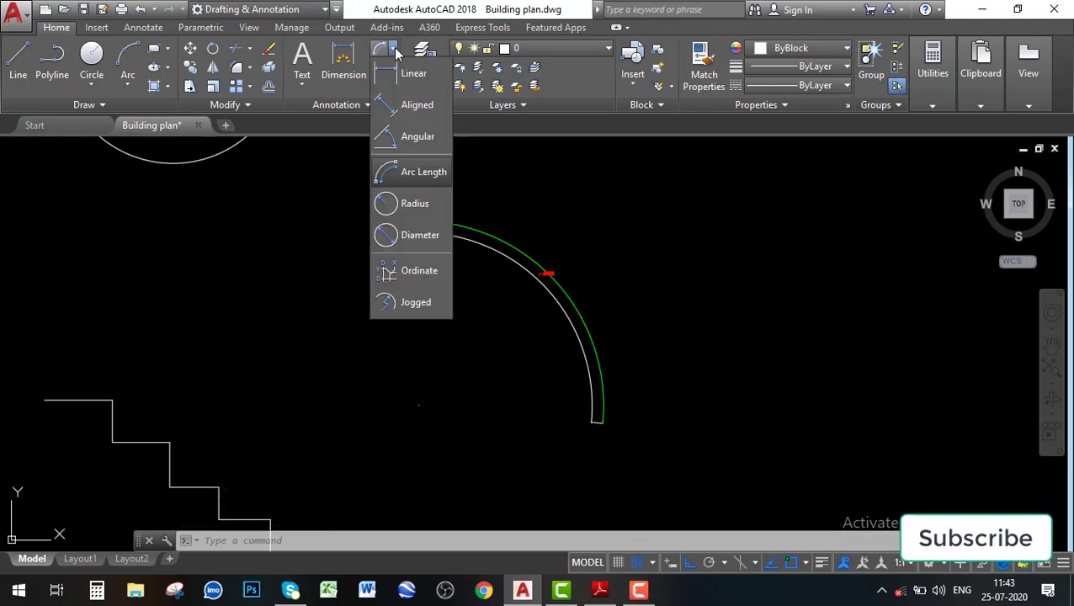
left_click(426, 206)
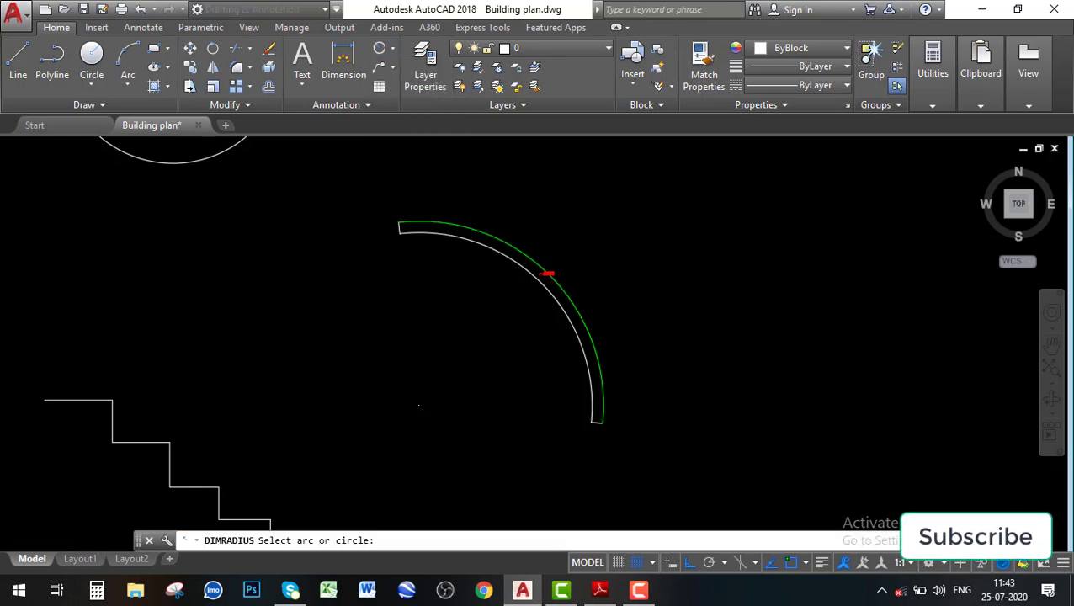
scroll(678, 366, "down", 2)
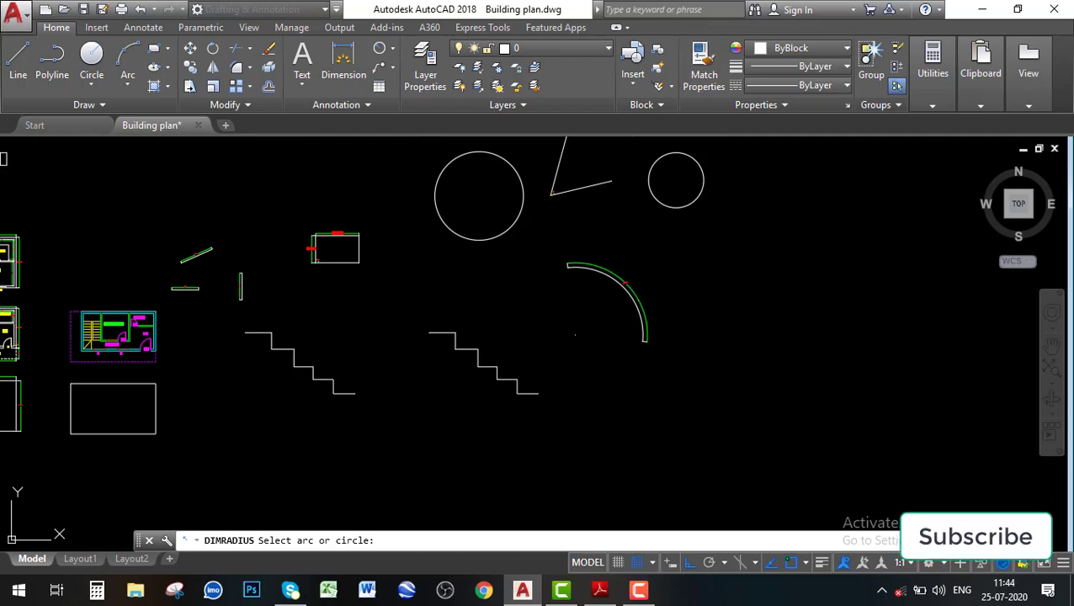
scroll(588, 317, "up", 4)
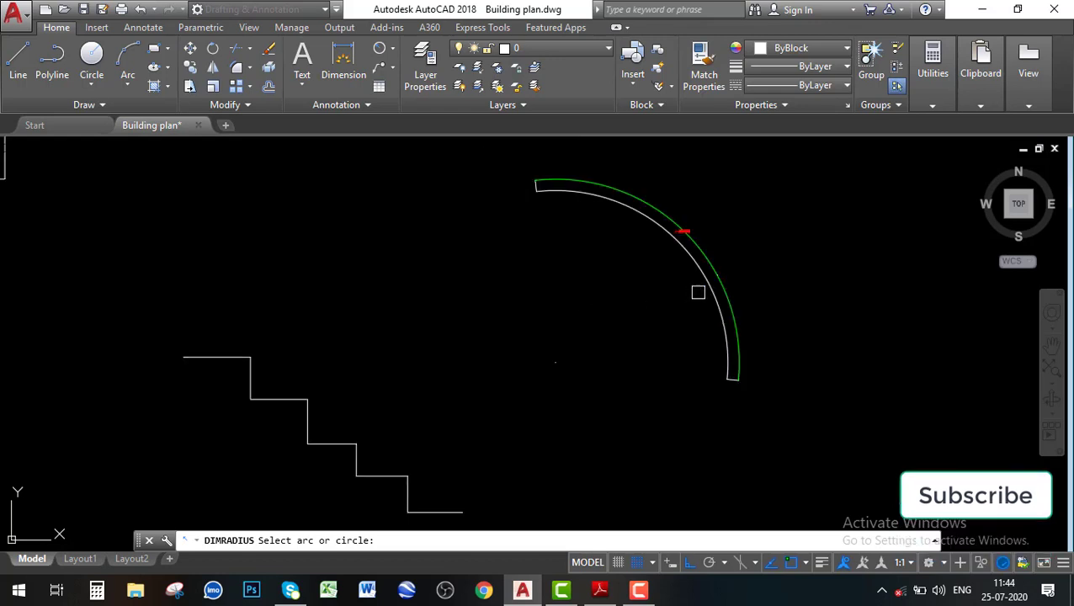
left_click(705, 284)
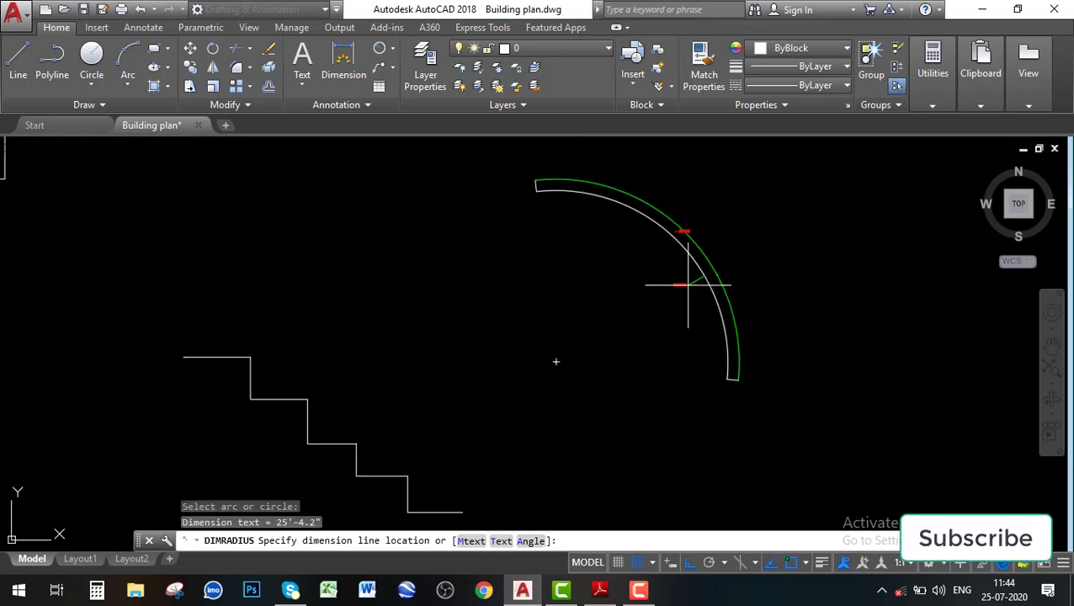
scroll(664, 288, "up", 5)
left_click(667, 283)
scroll(514, 336, "down", 3)
scroll(470, 348, "down", 4)
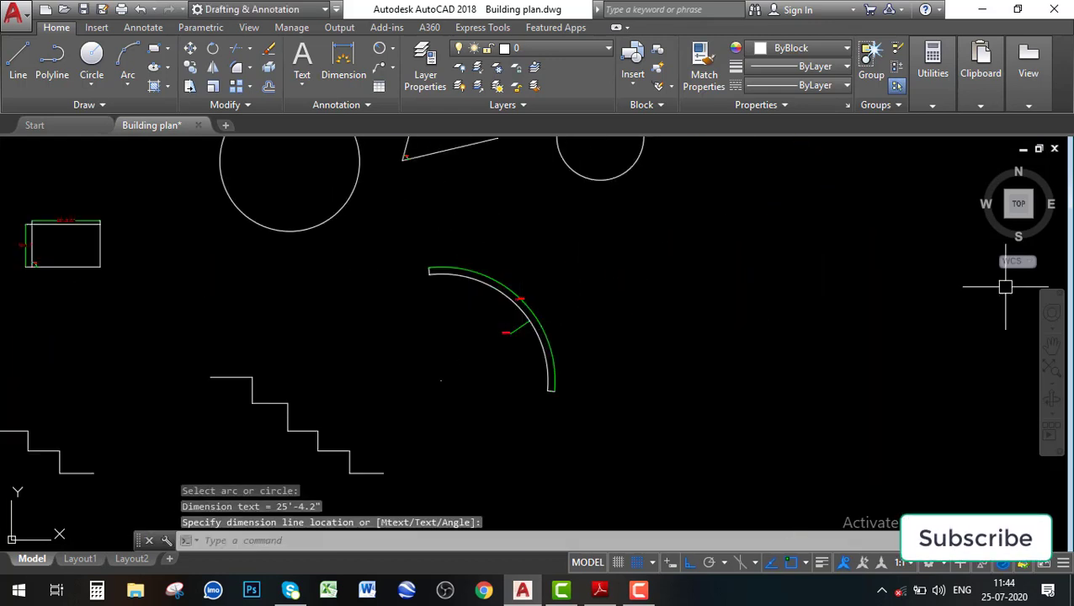
- Add a radius dimension to the smaller circle, placing its text inside the circle
left_click(379, 55)
middle_click_drag(471, 292, 409, 411)
left_click(579, 249)
scroll(559, 260, "up", 3)
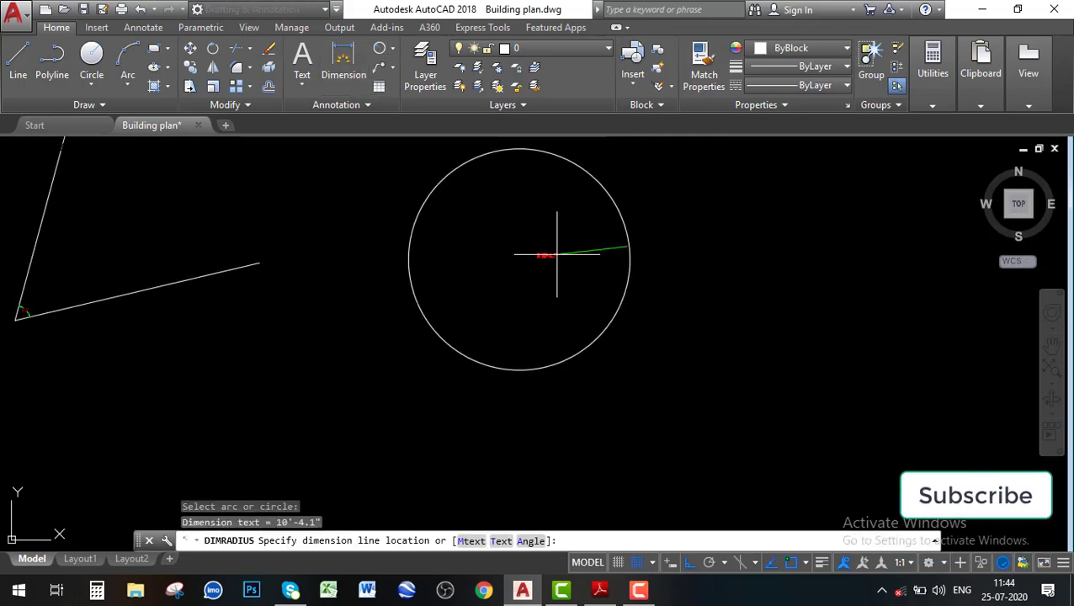
scroll(565, 278, "up", 8)
scroll(565, 286, "down", 4)
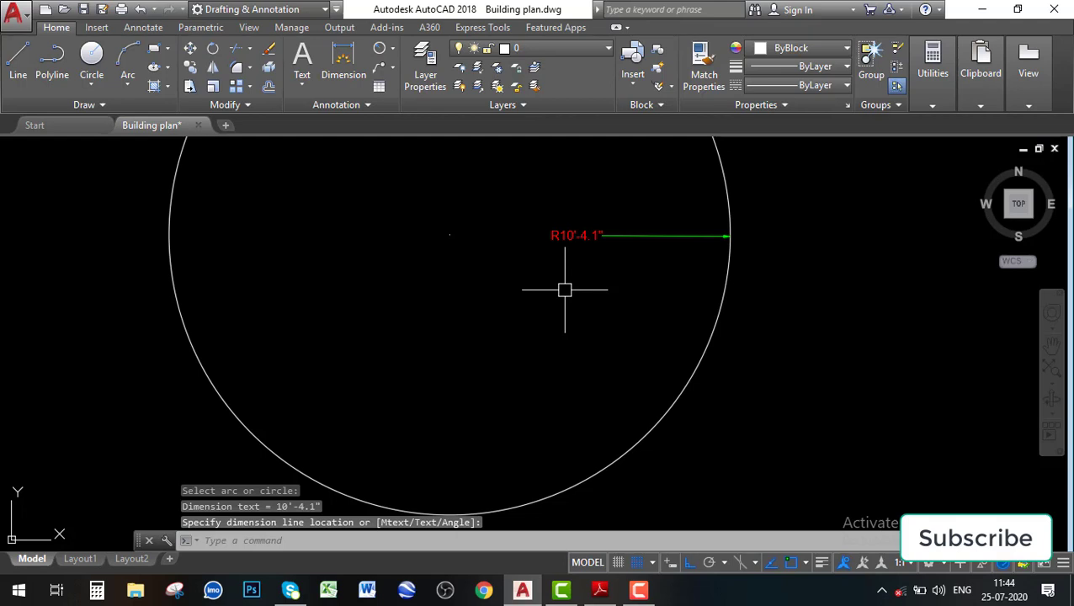
left_click(580, 280)
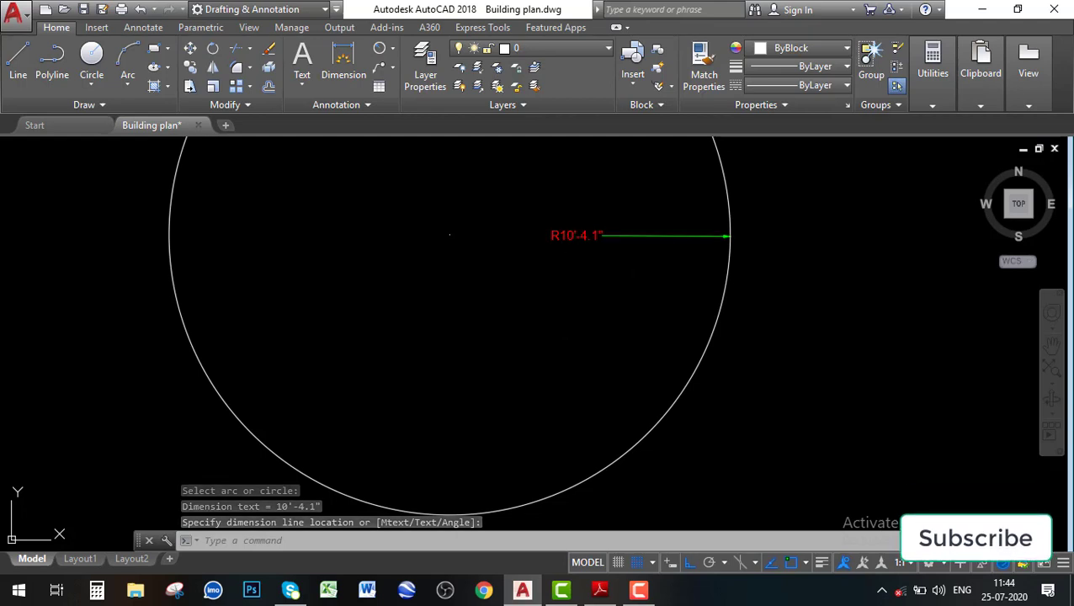
- Stretch the smaller circle's radius dimension by its text grip to the circle's centre and deselect it
left_click(603, 236)
left_click(602, 235)
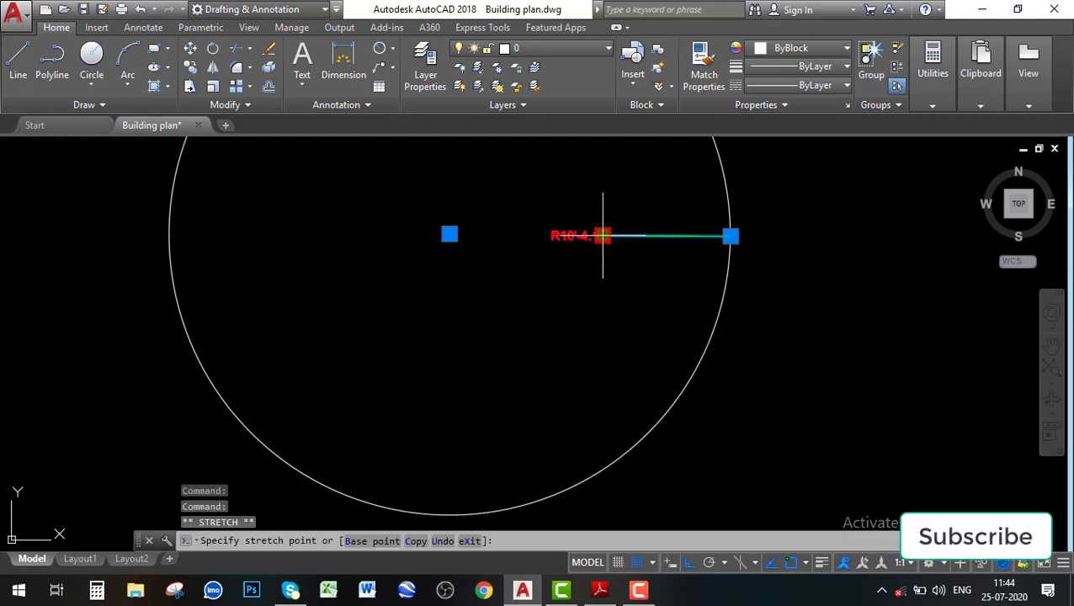
scroll(596, 243, "down", 4)
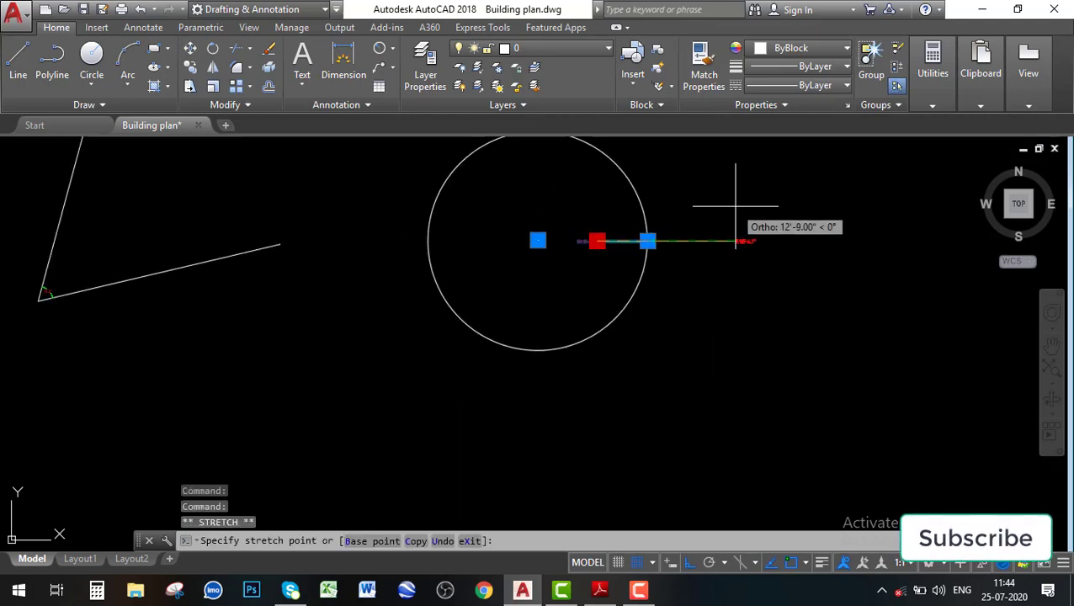
left_click(535, 243)
scroll(532, 241, "up", 10)
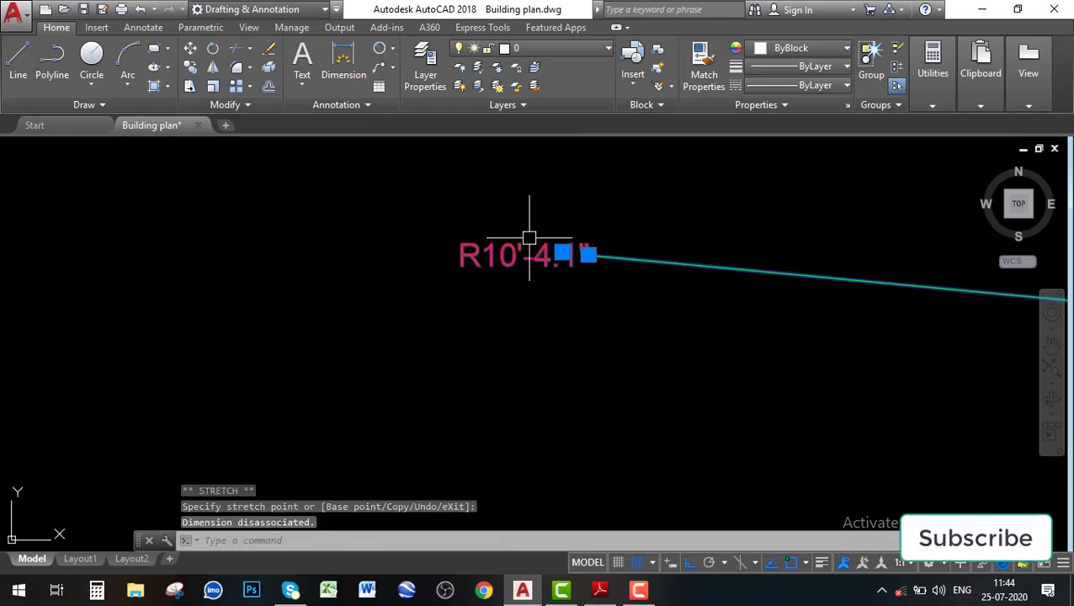
key("Escape")
key("Escape")
scroll(530, 244, "down", 6)
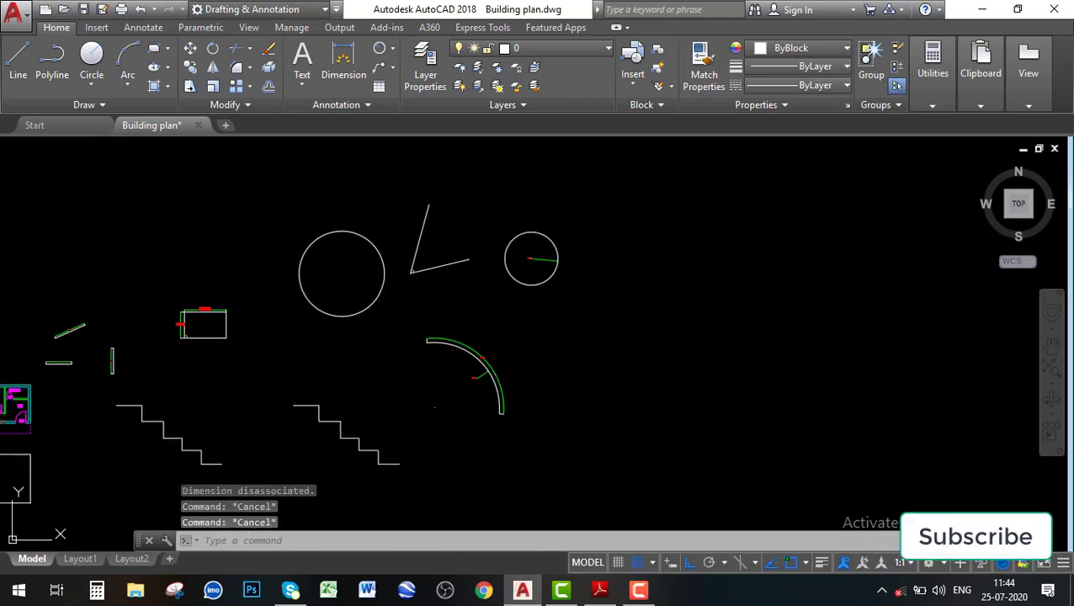
- Add a diameter dimension to the larger circle, placing its text just outside the circle's upper-right edge
scroll(524, 286, "down", 2)
left_click(392, 49)
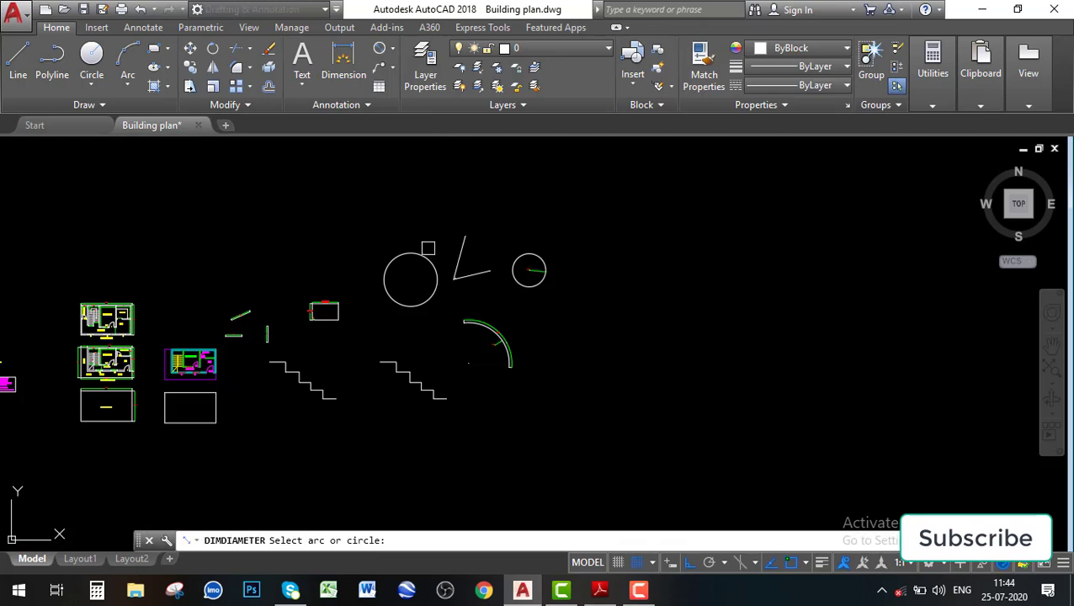
scroll(432, 258, "up", 6)
left_click(426, 268)
scroll(376, 297, "up", 5)
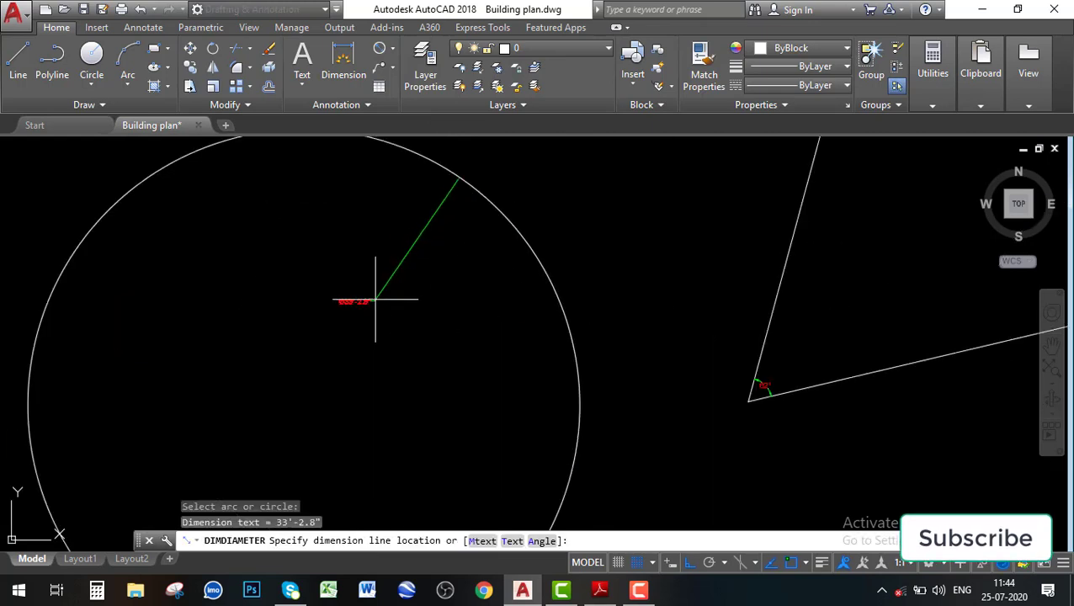
scroll(505, 178, "up", 5)
left_click(515, 208)
scroll(293, 229, "down", 8)
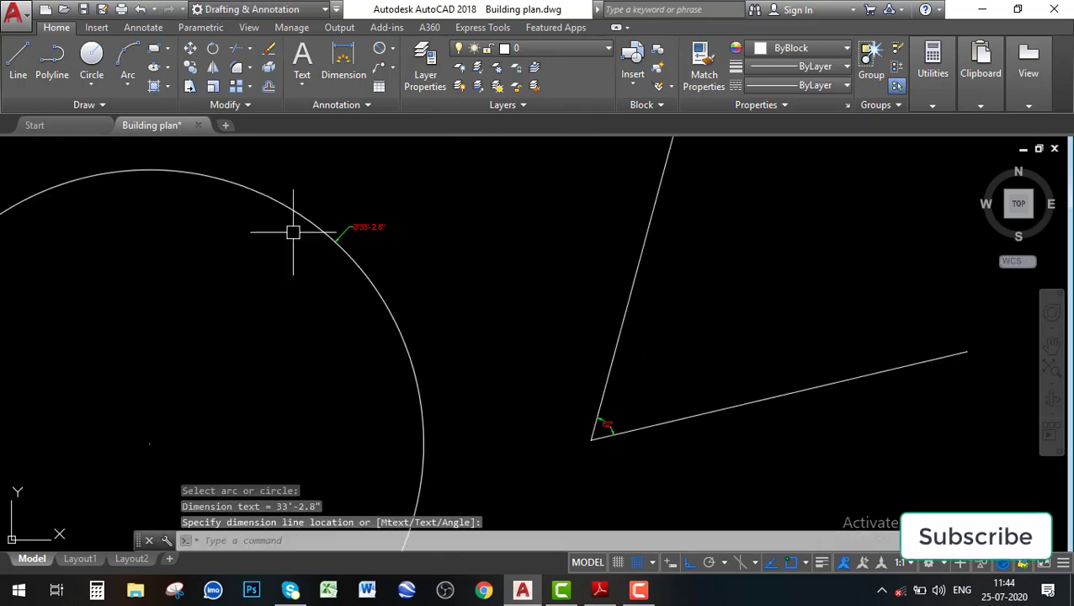
- Add a diameter dimension to the smaller circle, placing its text just outside the circle's upper-right edge
left_click(380, 48)
scroll(244, 286, "down", 2)
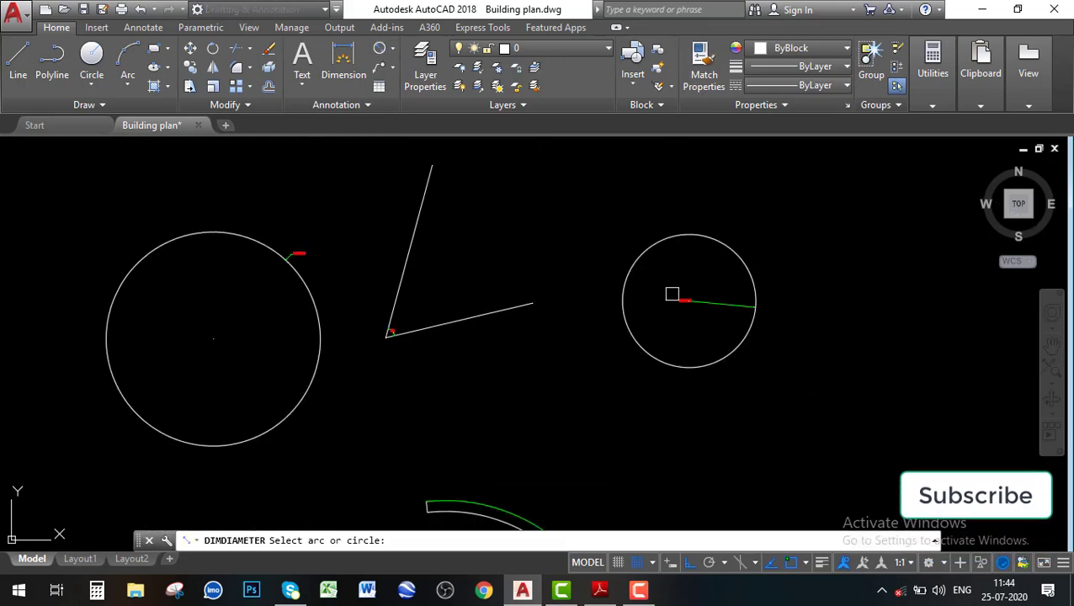
left_click(753, 277)
scroll(756, 275, "up", 4)
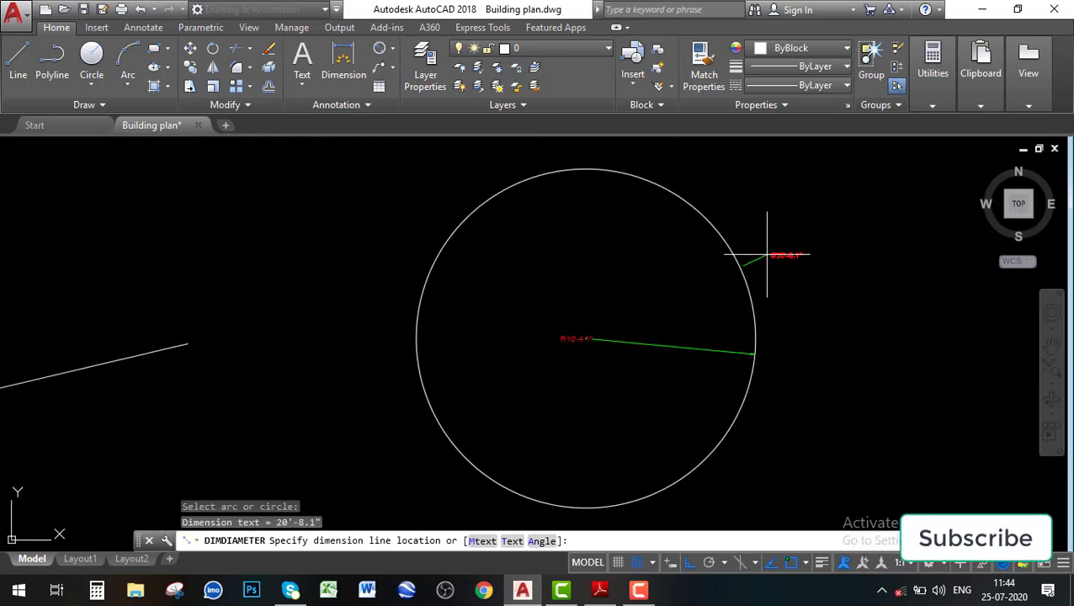
left_click(767, 255)
- Add a diameter dimension to the open arc, placing its text on the inner side near the arc's upper end
middle_click_drag(729, 283, 428, 172)
scroll(421, 174, "down", 6)
middle_click_drag(396, 328, 506, 280)
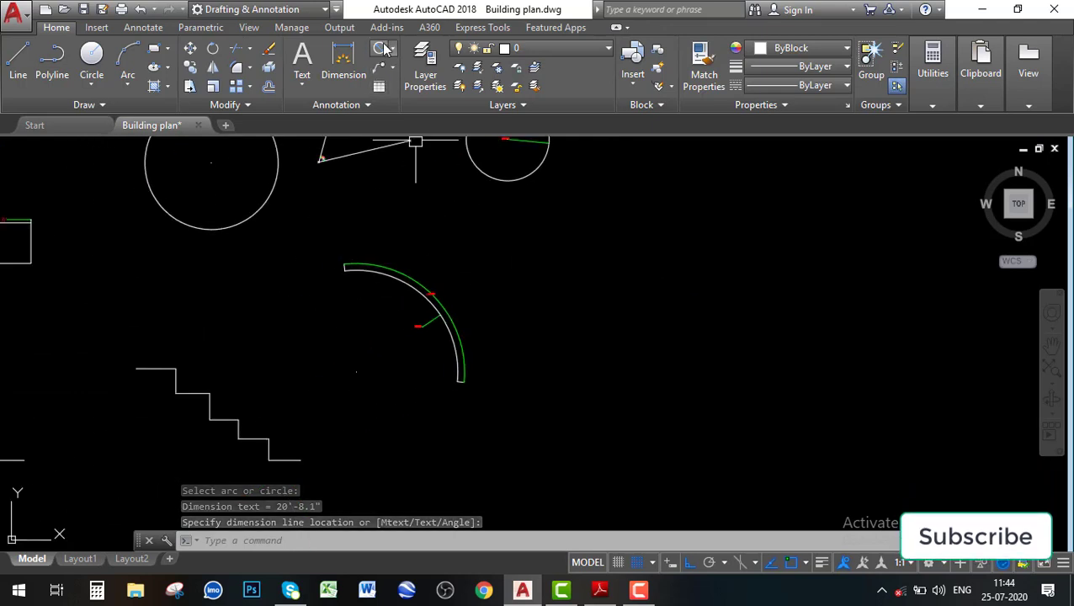
left_click(381, 50)
scroll(391, 297, "up", 4)
left_click(413, 287)
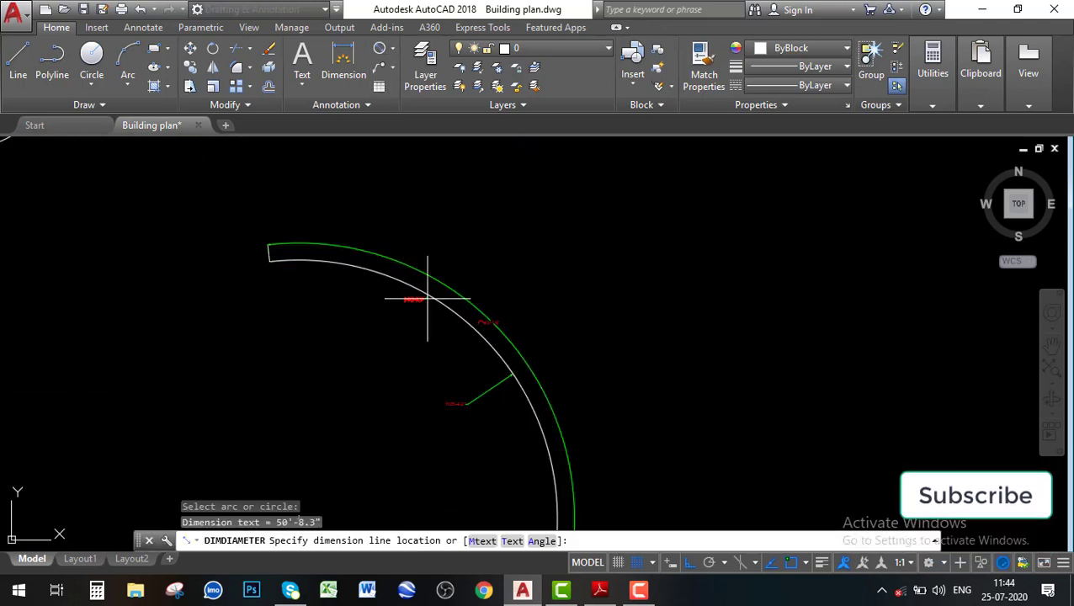
scroll(388, 344, "up", 4)
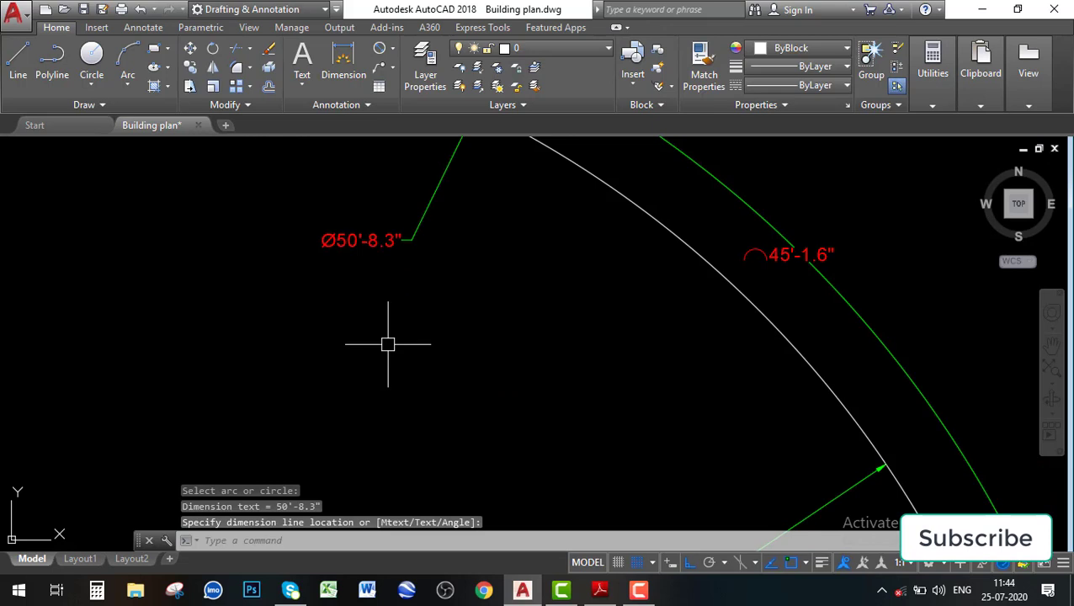
scroll(388, 344, "down", 4)
key("Escape")
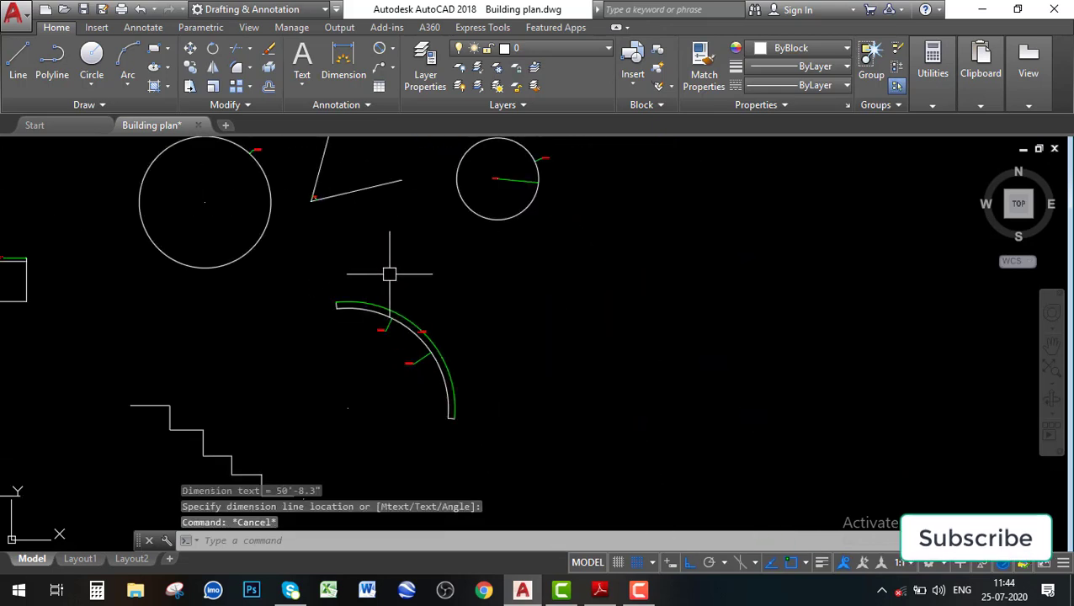
scroll(388, 274, "down", 2)
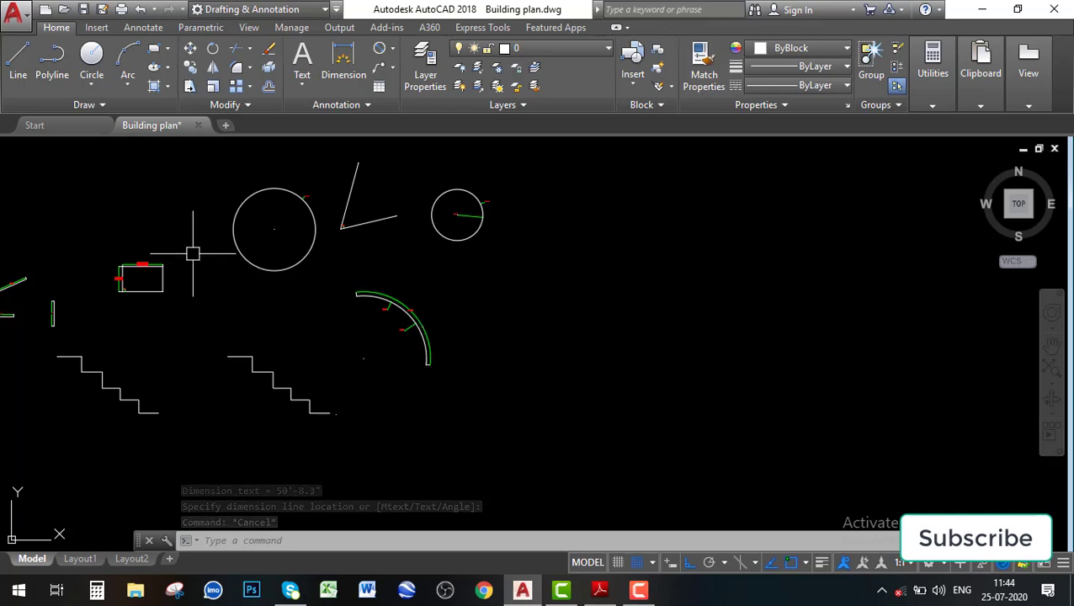
left_click(392, 50)
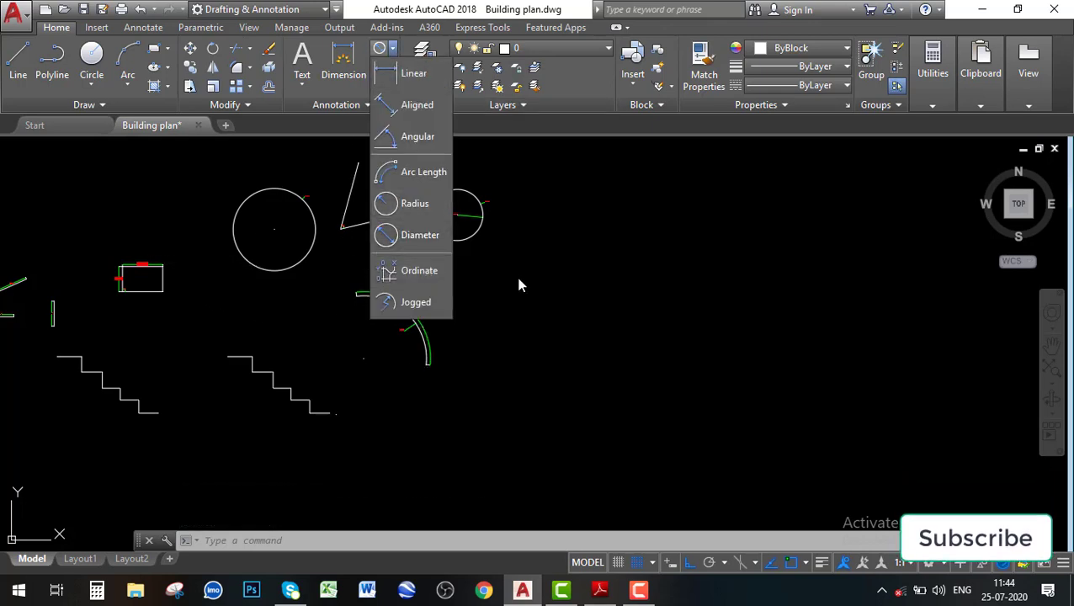
left_click(555, 301)
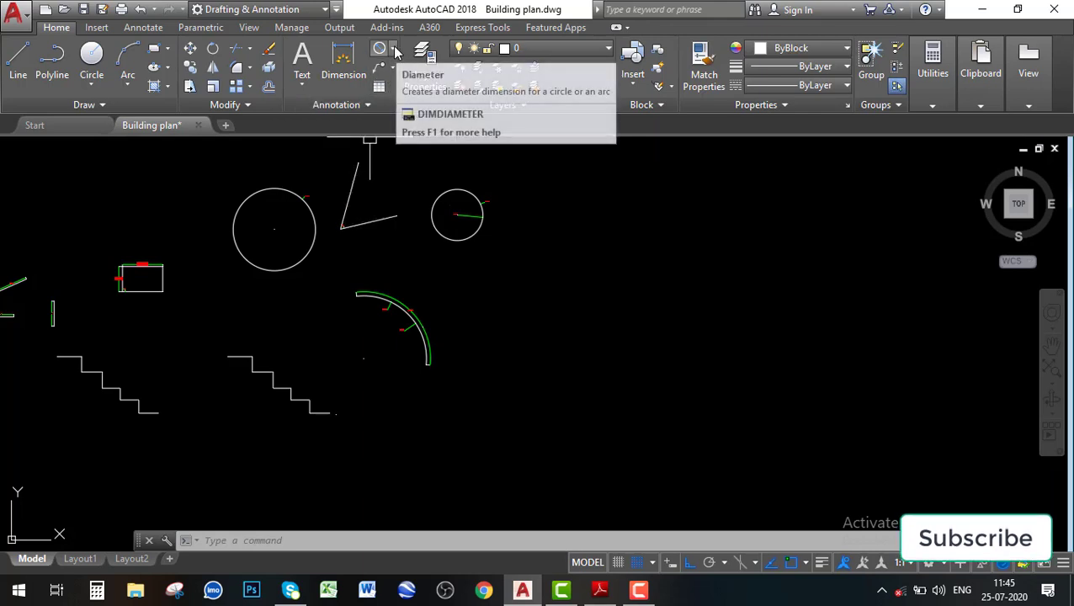
- Add an ordinate dimension at the larger circle's centre, turning Ortho off and placing a jogged leader up and to the right inside the circle
left_click(394, 50)
left_click(406, 272)
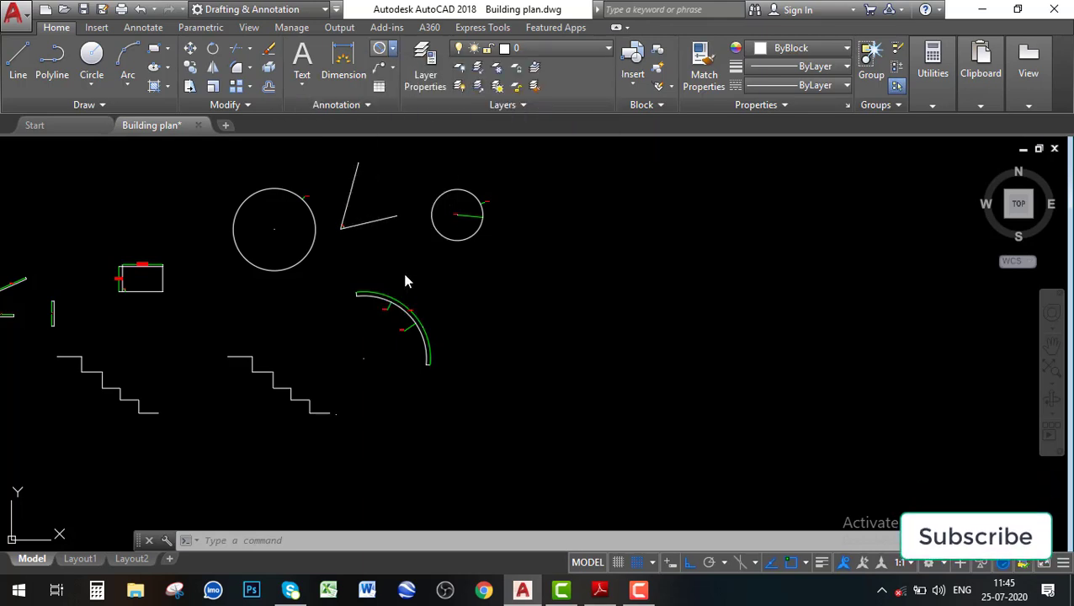
scroll(283, 233, "up", 2)
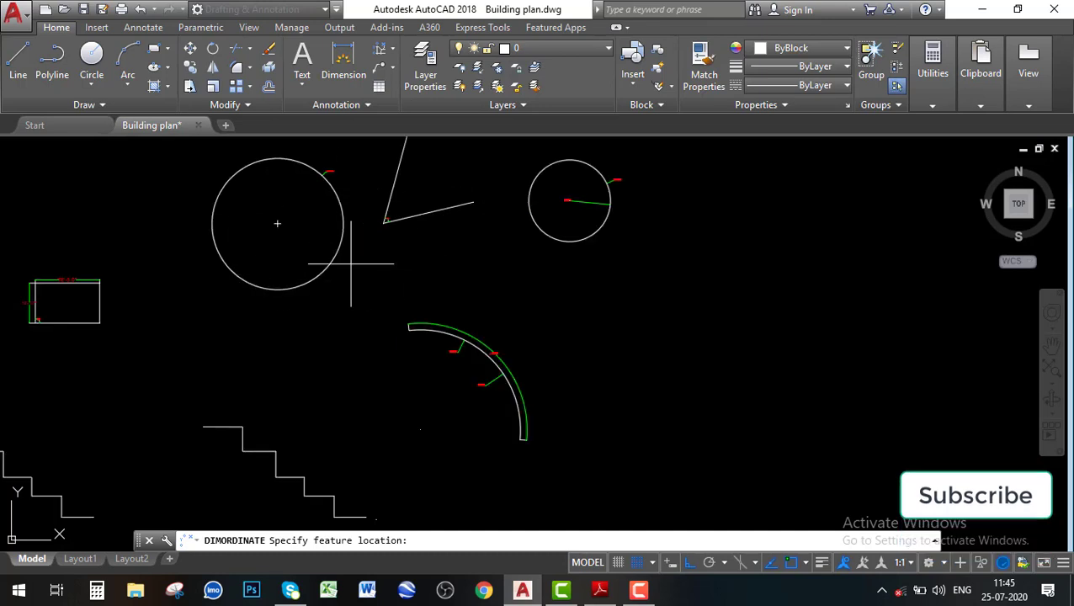
middle_click_drag(423, 222, 405, 307)
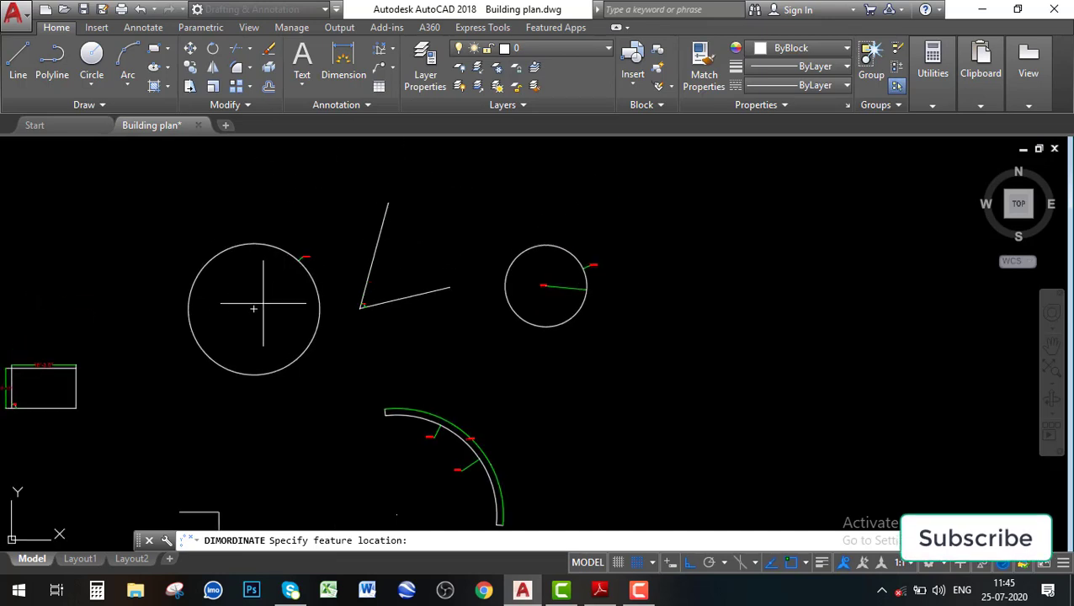
scroll(254, 309, "up", 3)
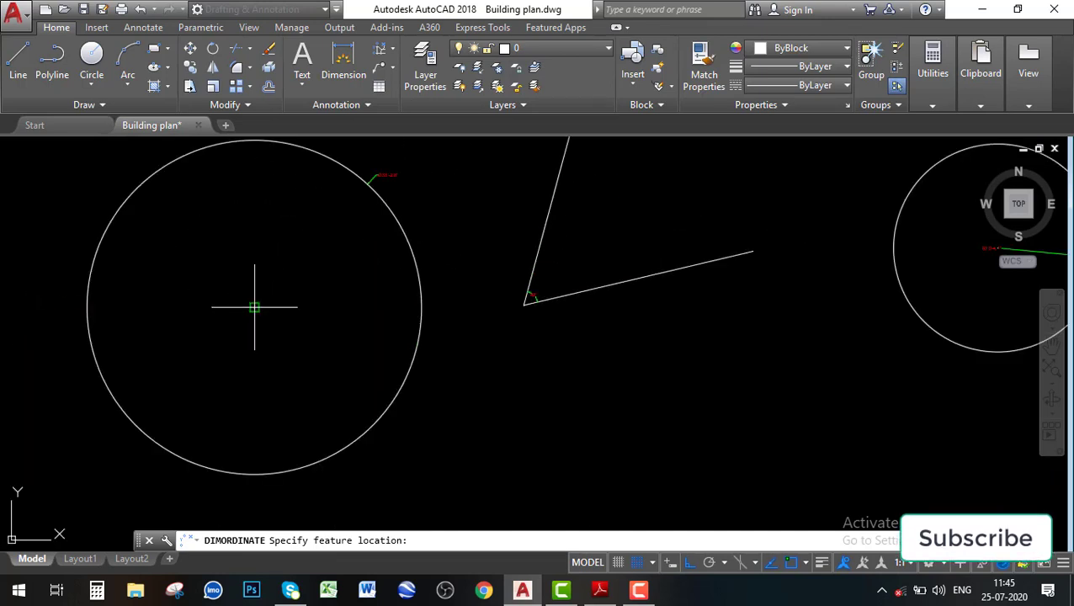
left_click(254, 302)
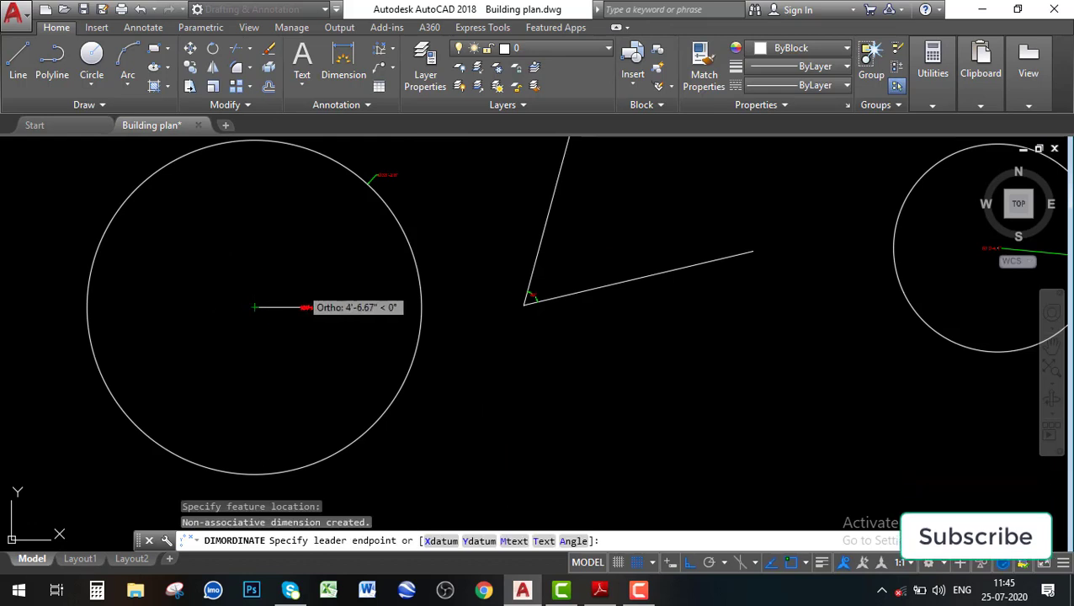
scroll(254, 242, "up", 2)
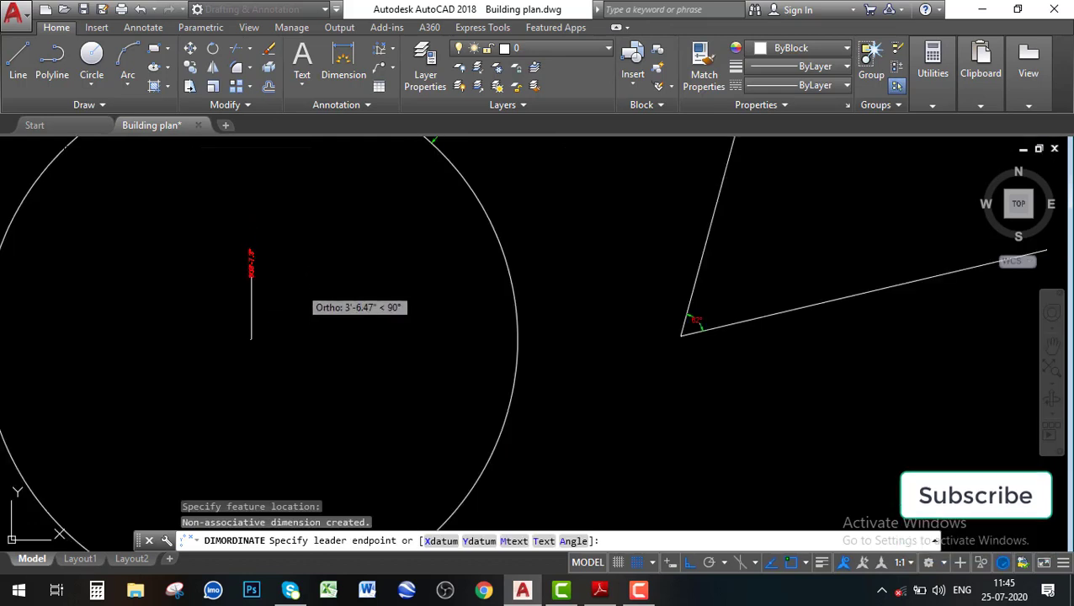
left_click(692, 570)
scroll(287, 320, "up", 2)
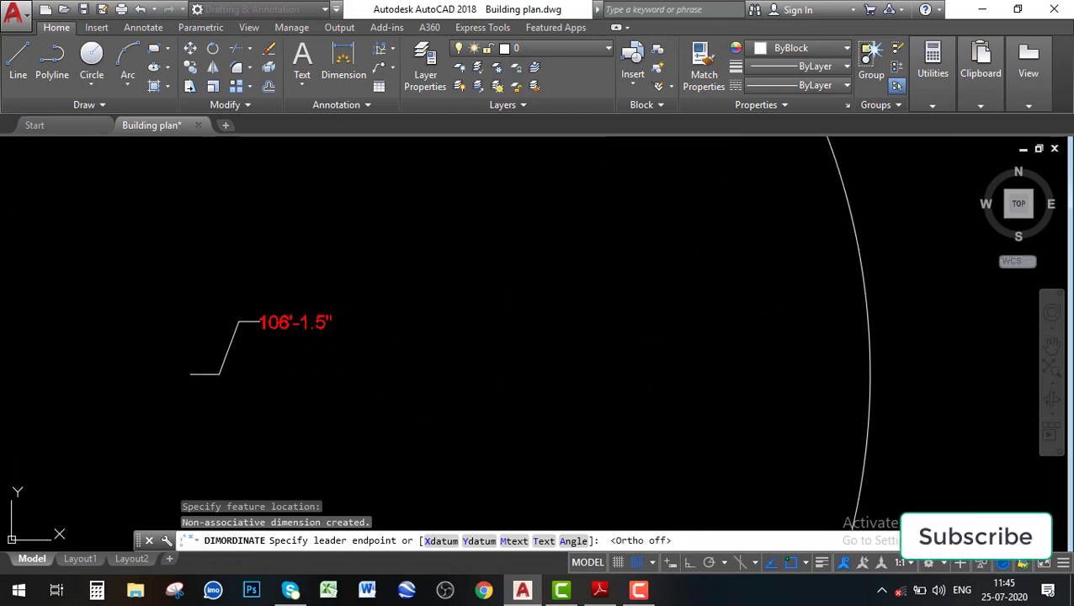
left_click(288, 271)
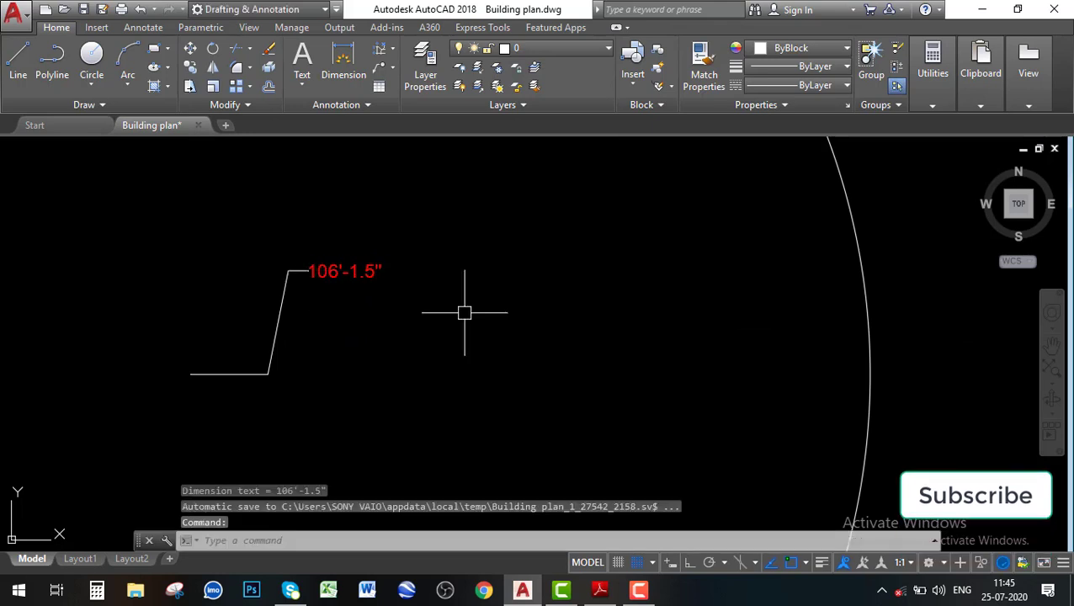
scroll(400, 266, "down", 3)
scroll(412, 271, "up", 3)
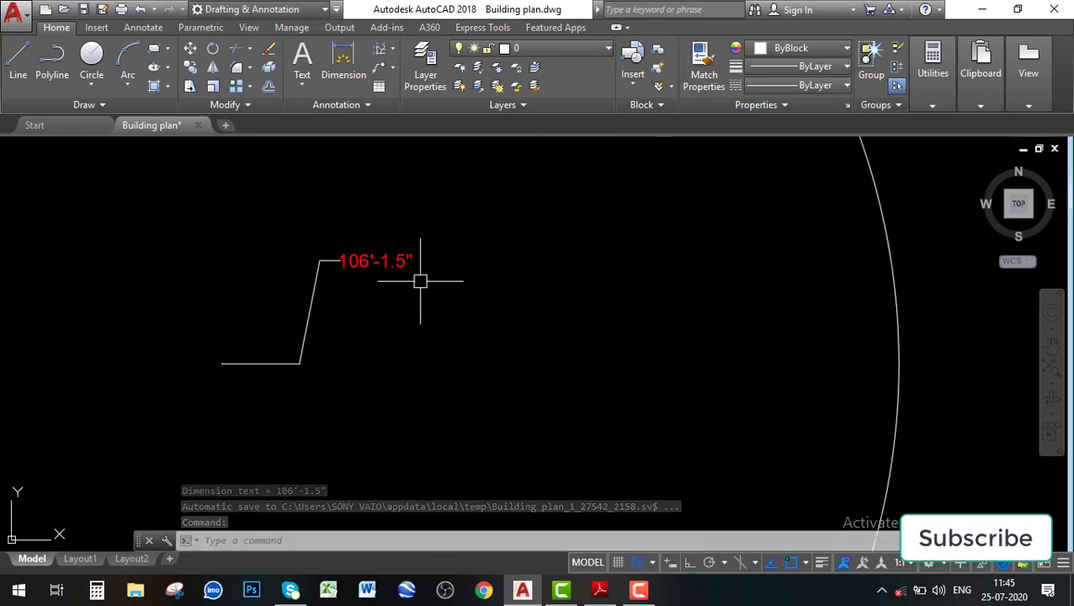
- Add an ordinate dimension at the free end of the angle's lower line, placing its leader up and to the right
scroll(415, 263, "down", 5)
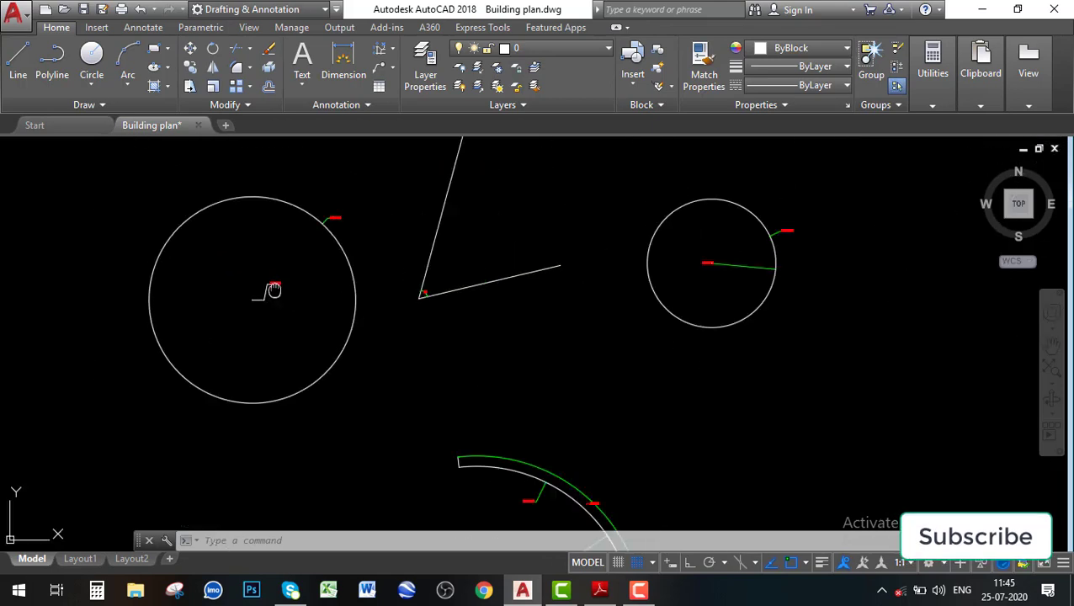
middle_click_drag(425, 311, 427, 350)
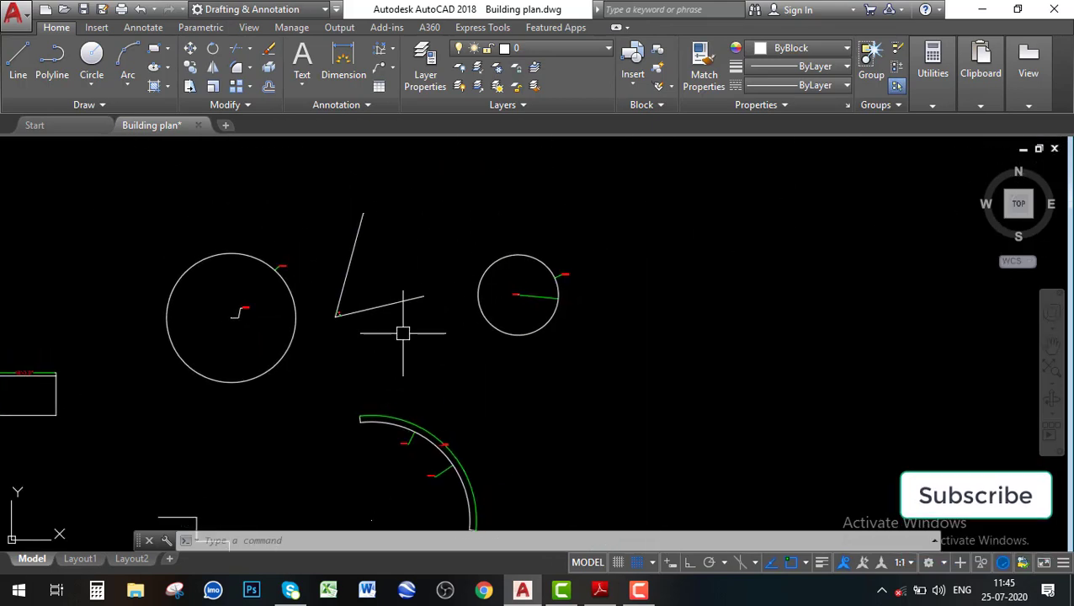
left_click(388, 54)
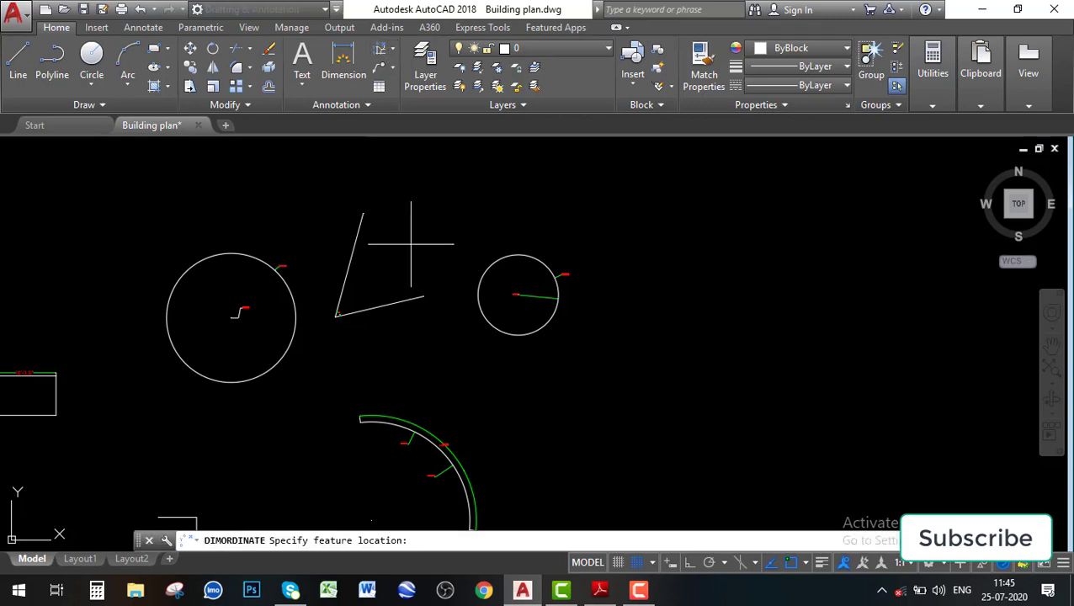
left_click(425, 296)
scroll(425, 297, "up", 3)
left_click(436, 278)
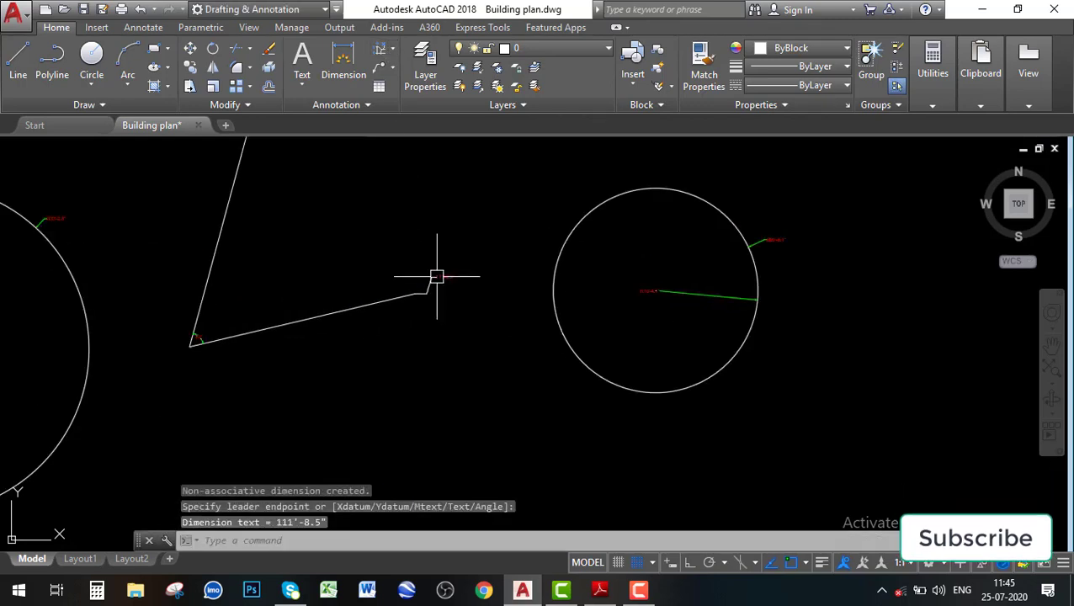
scroll(521, 312, "up", 4)
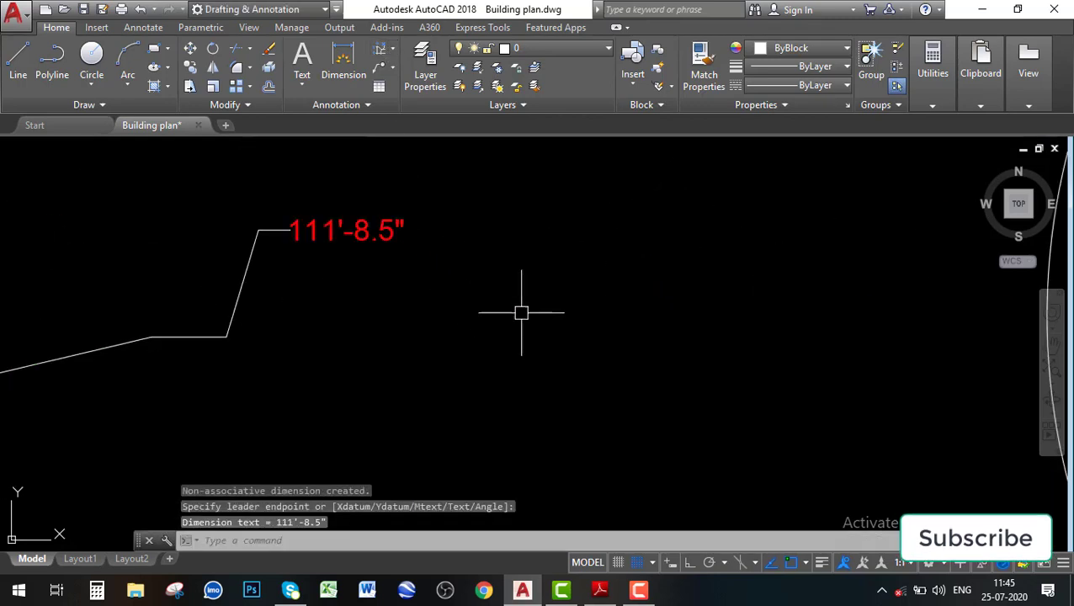
- Erase the ordinate dimension at the end of the angle's lower line
left_click(282, 202)
scroll(419, 300, "down", 5)
scroll(419, 300, "down", 6)
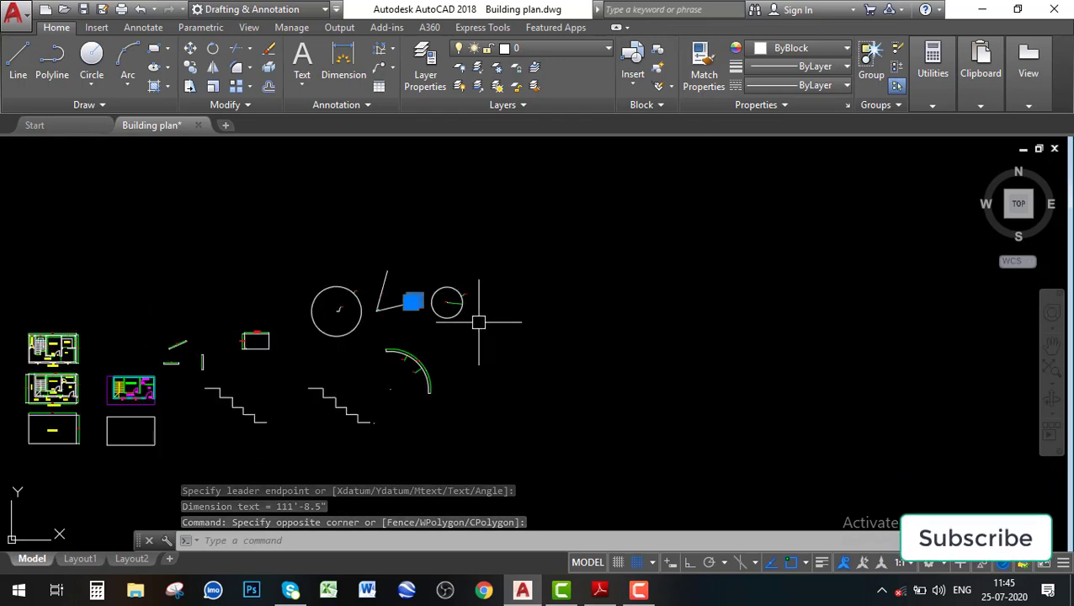
key("Delete")
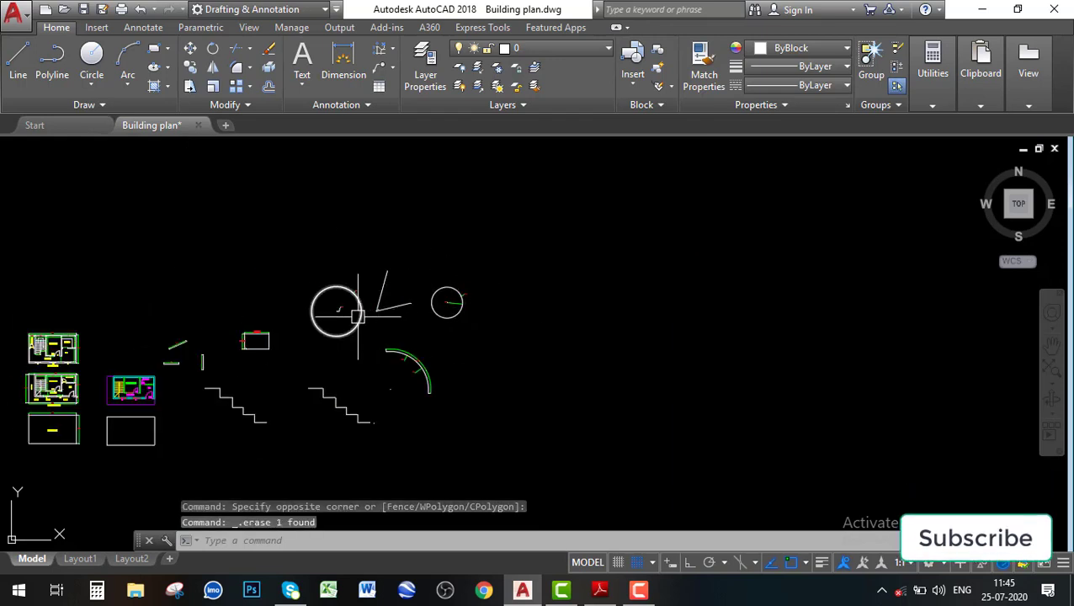
- Add a jogged radius dimension to the open arc, overriding its centre location inside the arc and placing the text and jog between centre and arc
scroll(354, 313, "up", 8)
scroll(276, 241, "down", 6)
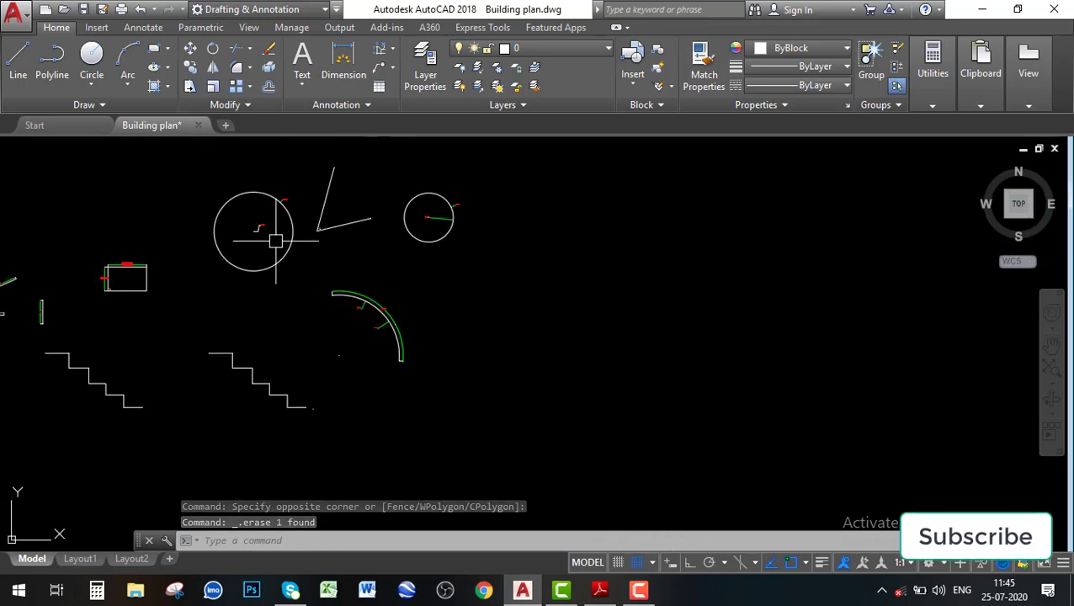
middle_click_drag(414, 328, 548, 289)
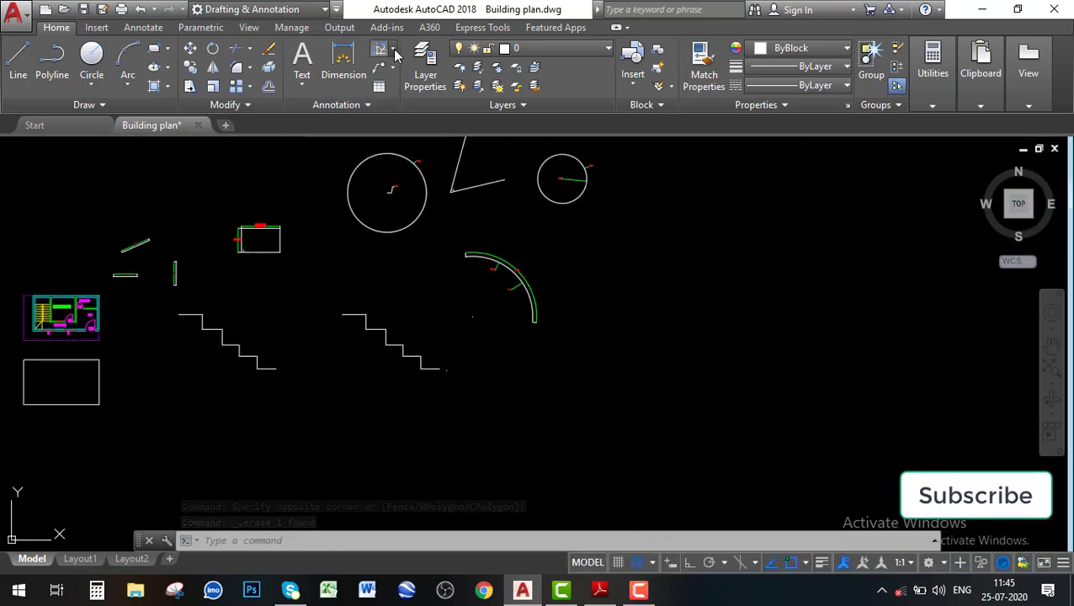
left_click(394, 51)
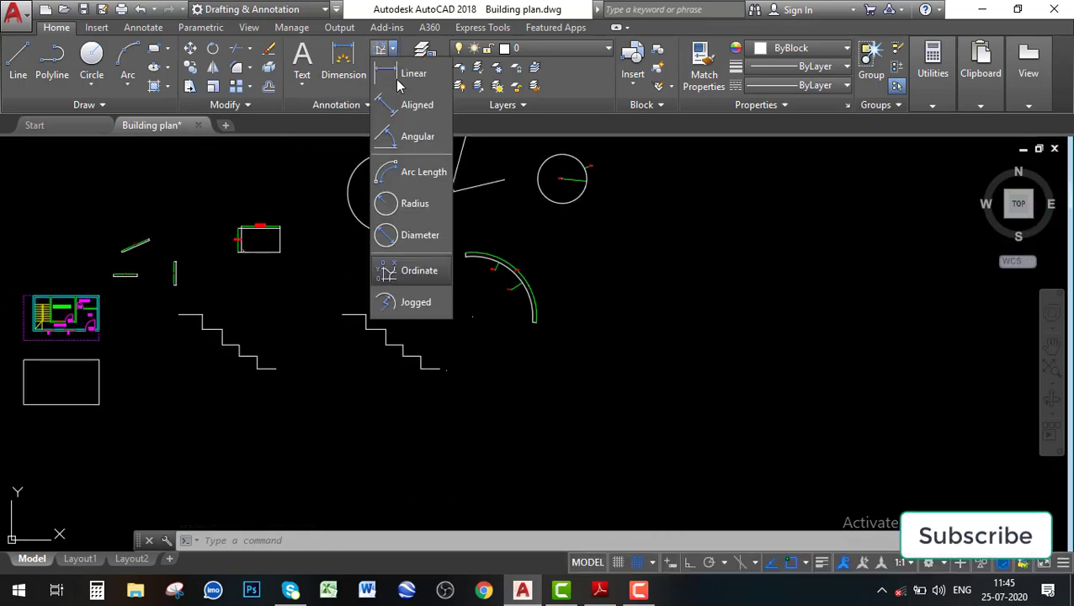
left_click(417, 303)
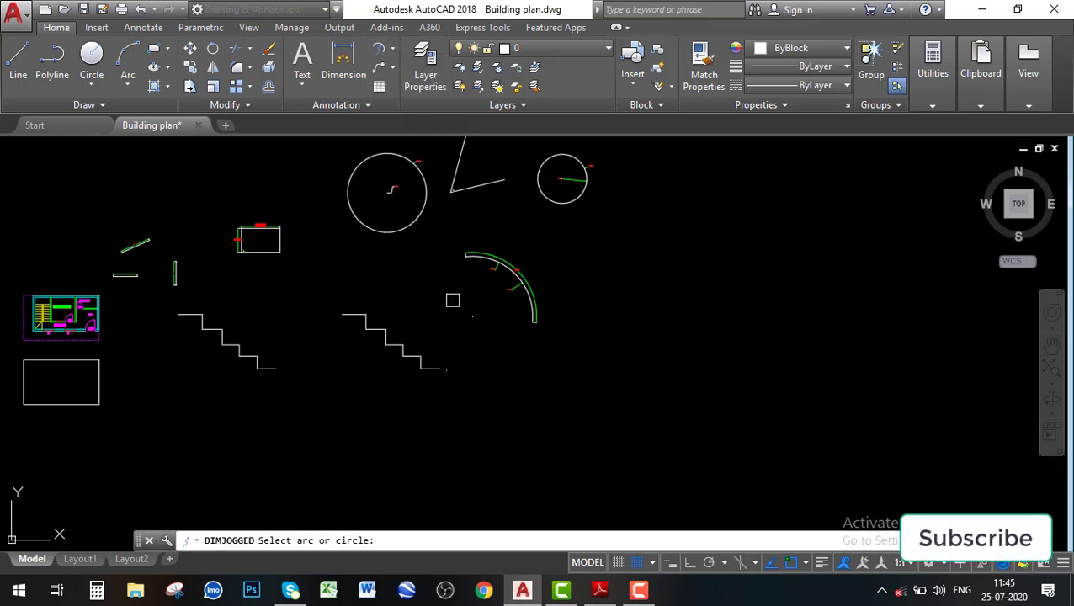
middle_click_drag(478, 306, 475, 351)
scroll(489, 351, "up", 6)
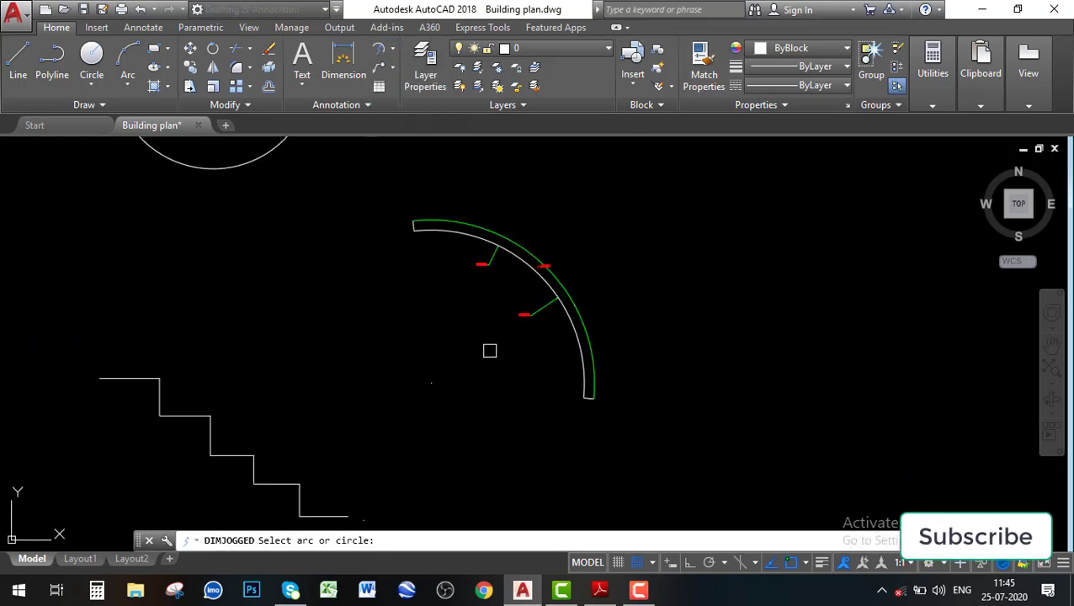
left_click(620, 329)
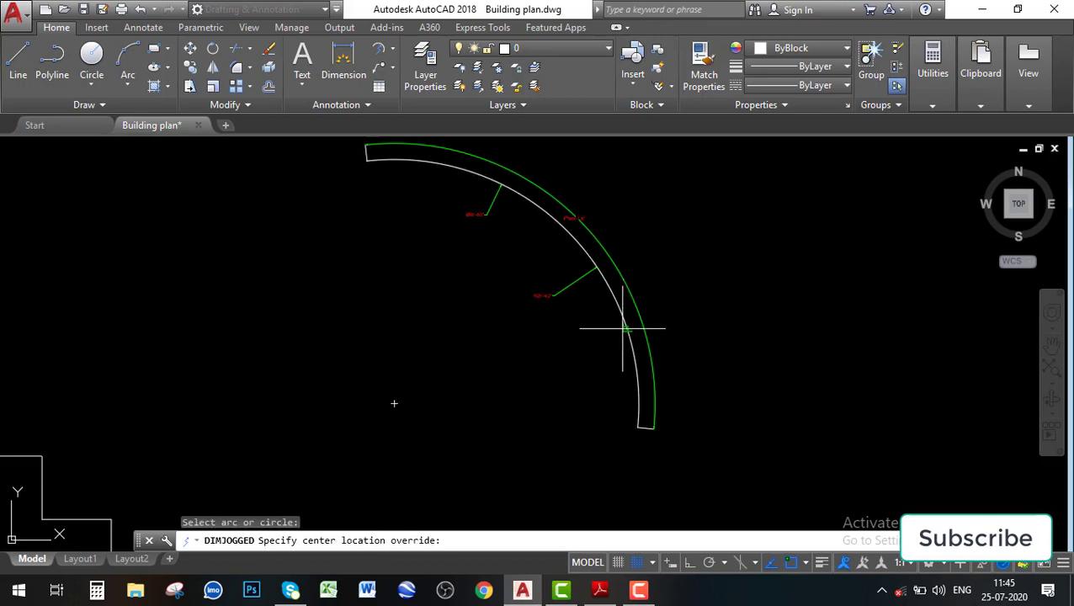
left_click(488, 310)
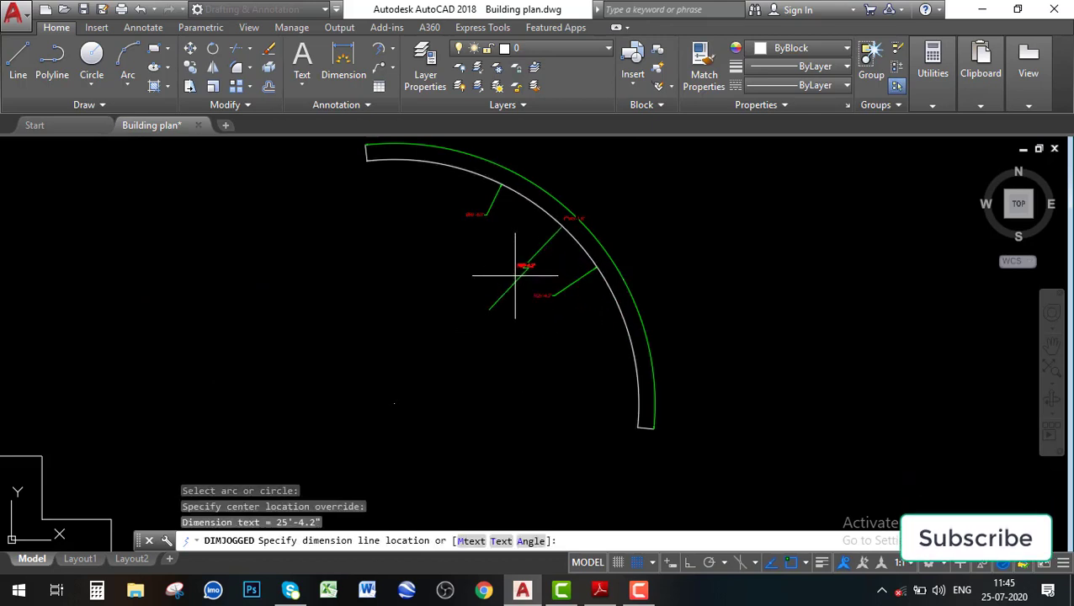
scroll(515, 275, "up", 4)
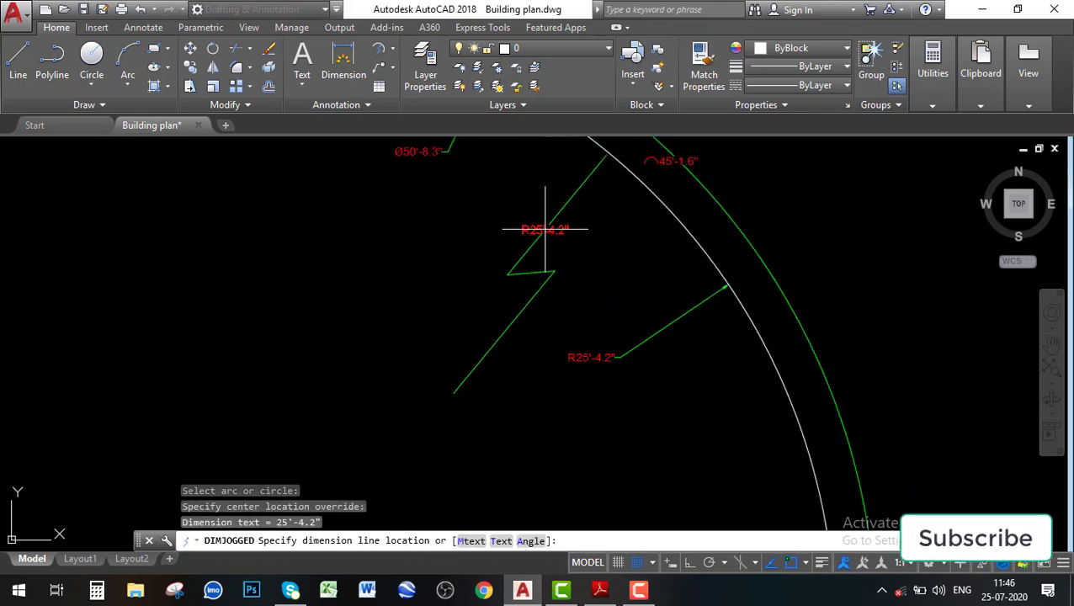
left_click(548, 222)
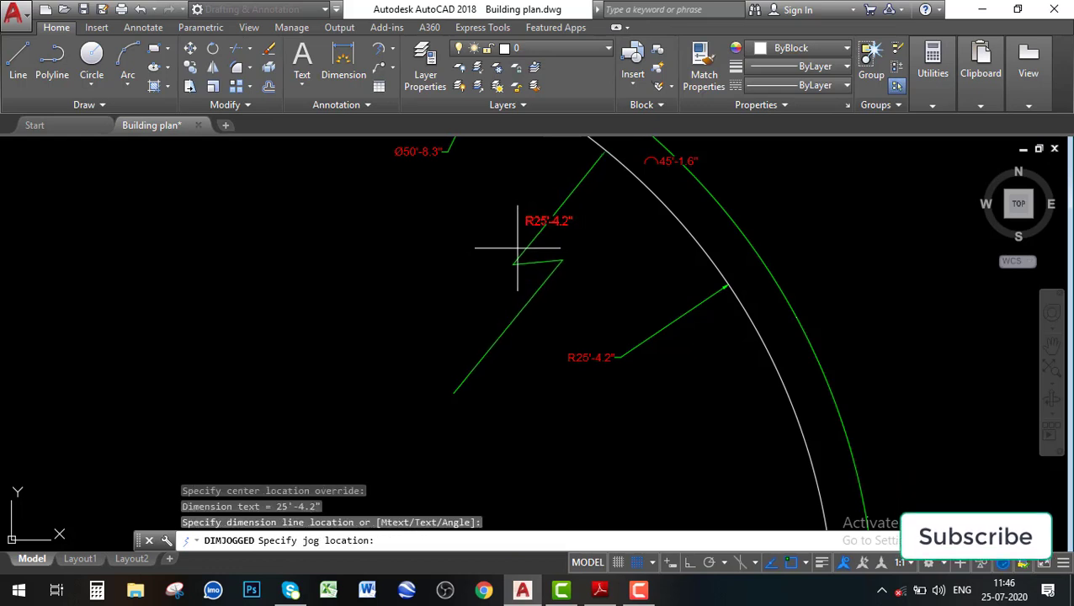
left_click(519, 244)
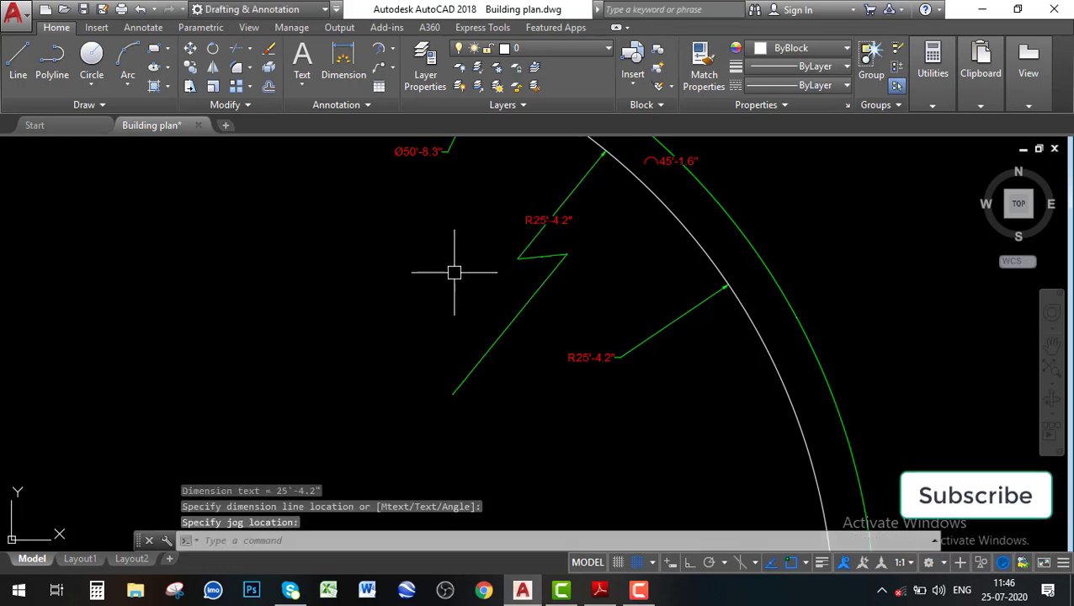
scroll(454, 269, "down", 2)
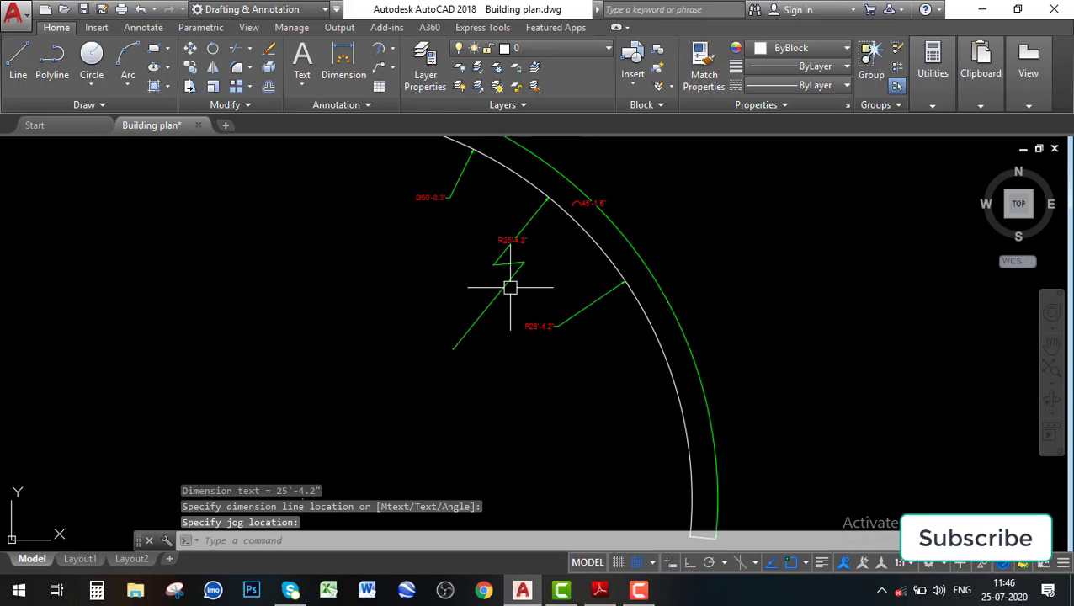
left_click(509, 261)
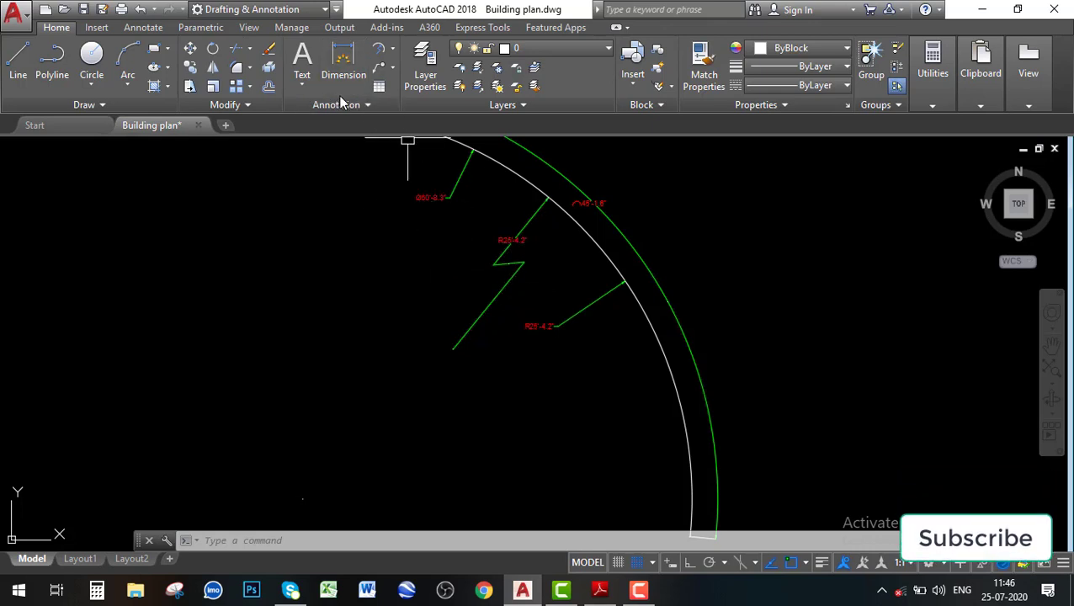
left_click(392, 48)
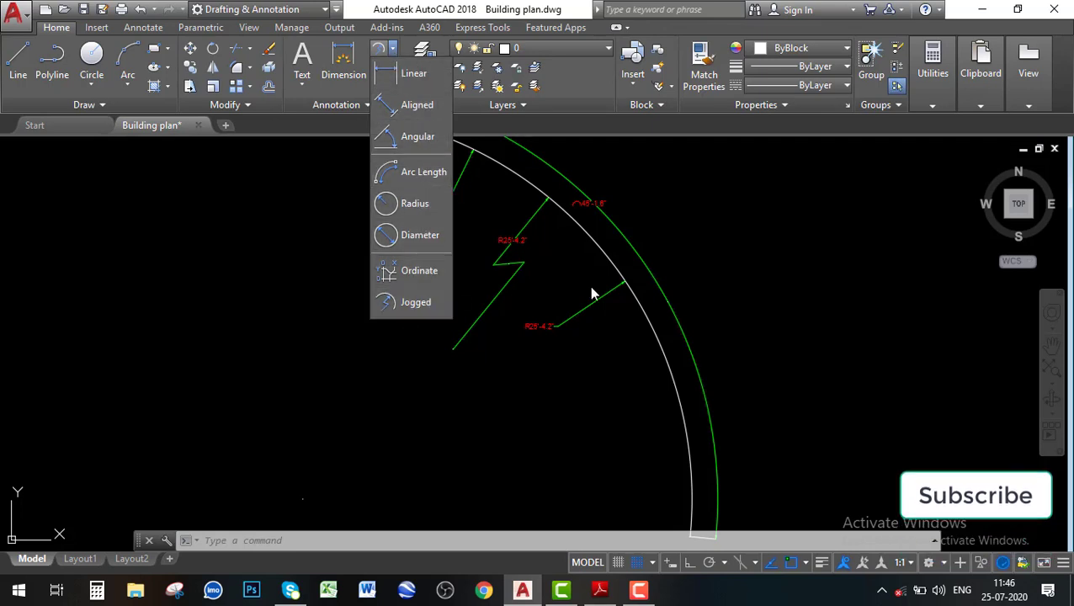
left_click(394, 353)
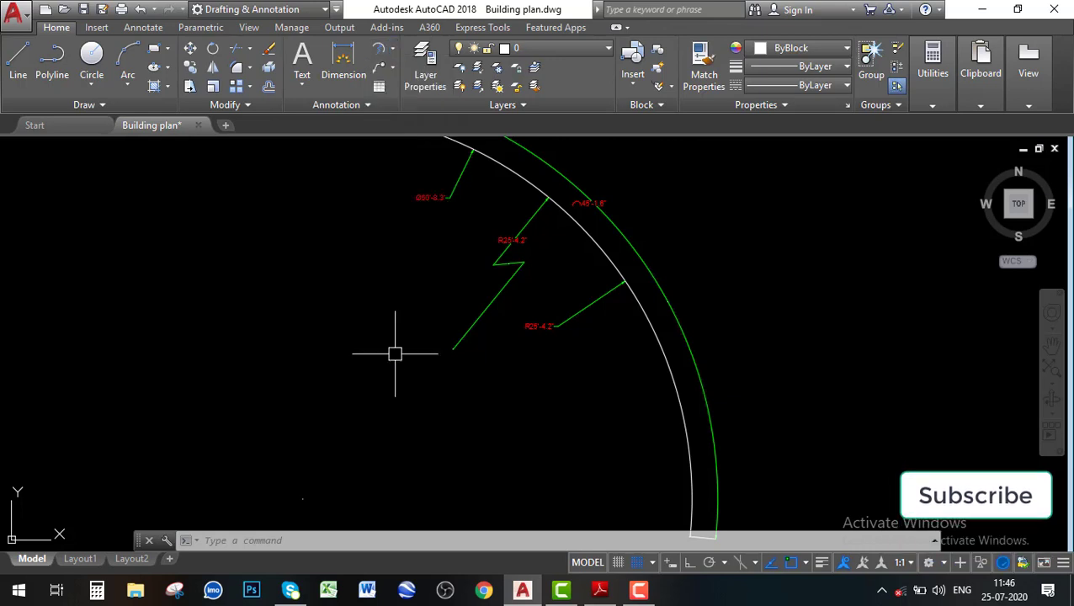
key("Escape")
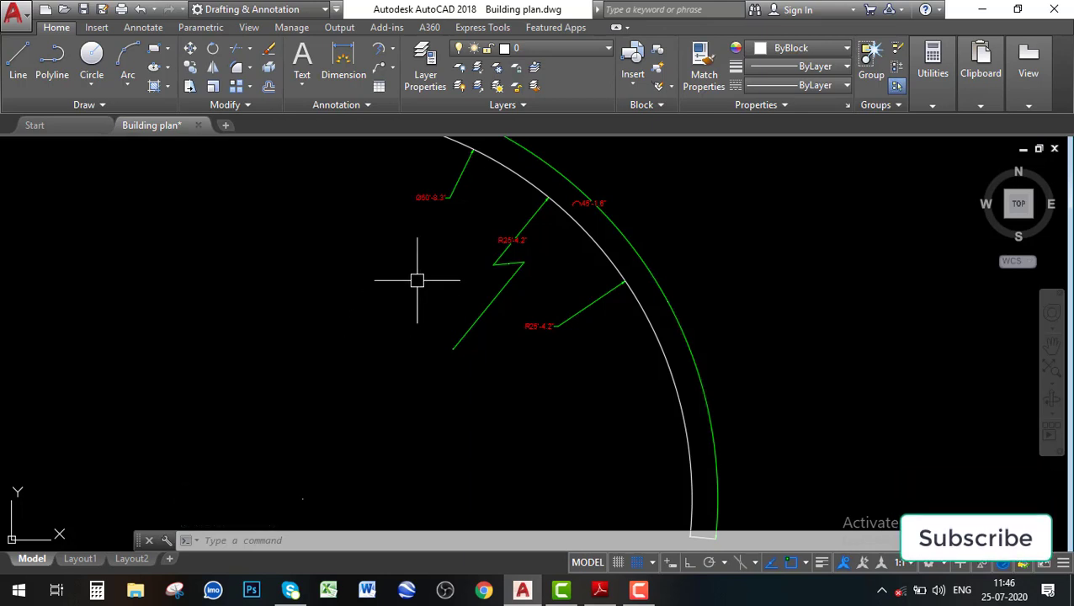
key("Escape")
key("Escape")
scroll(383, 252, "down", 6)
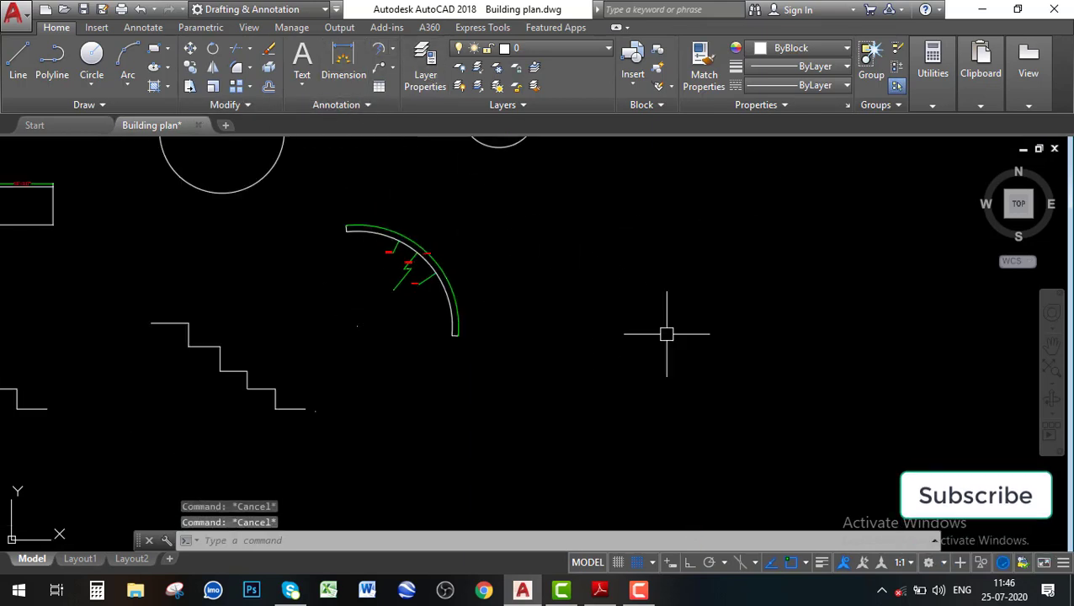
left_click(630, 301)
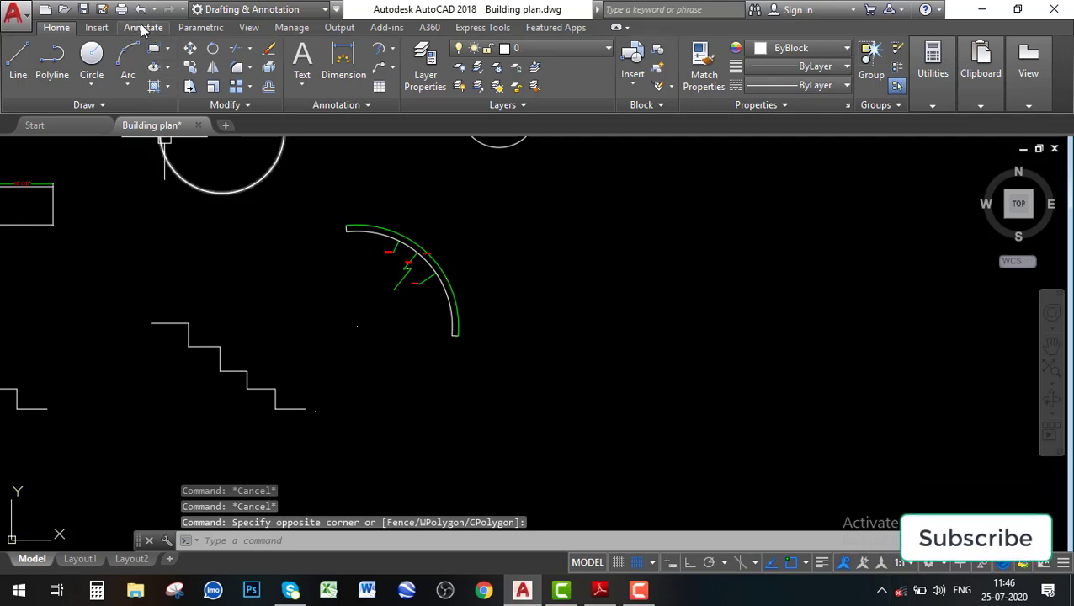
- Add a quick dimension to the uppermost horizontal line of the staircase, placing the dimension line over that line
left_click(143, 28)
middle_click_drag(218, 244, 220, 288)
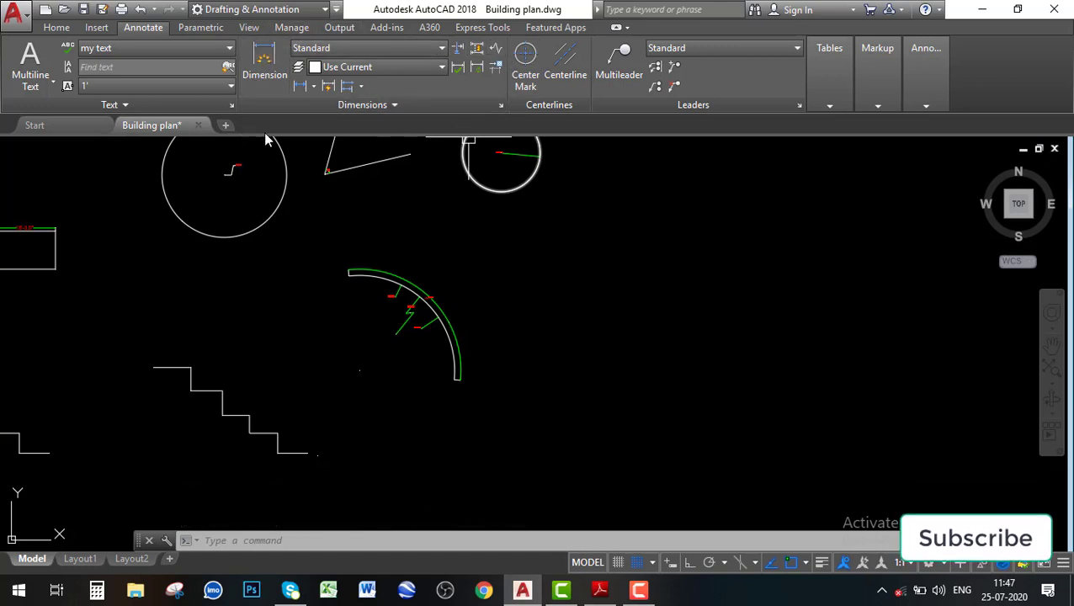
middle_click_drag(383, 179, 375, 266)
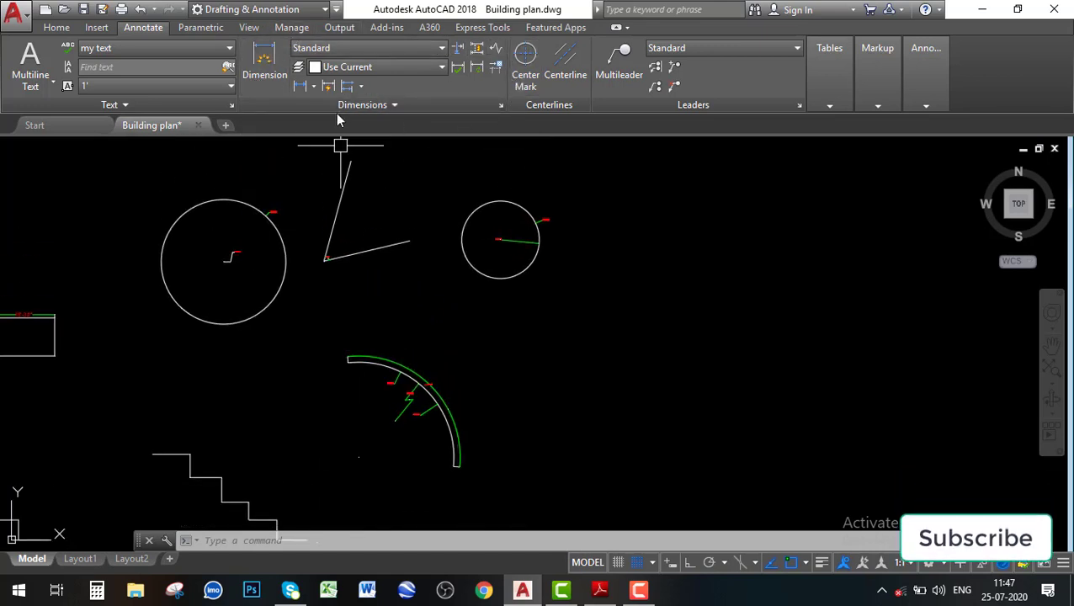
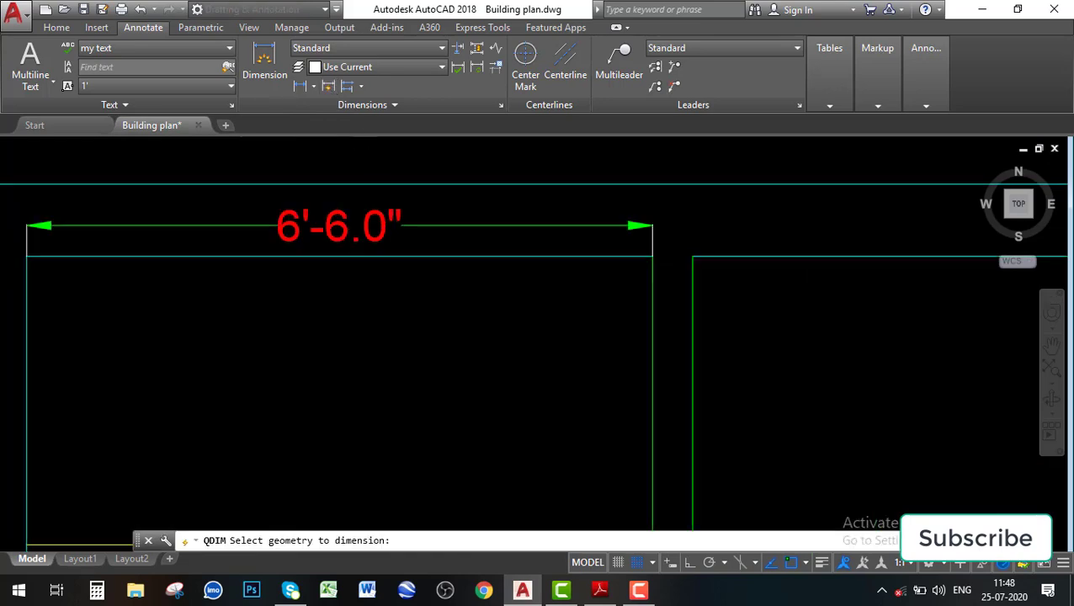
scroll(524, 319, "up", 2)
scroll(515, 313, "down", 3)
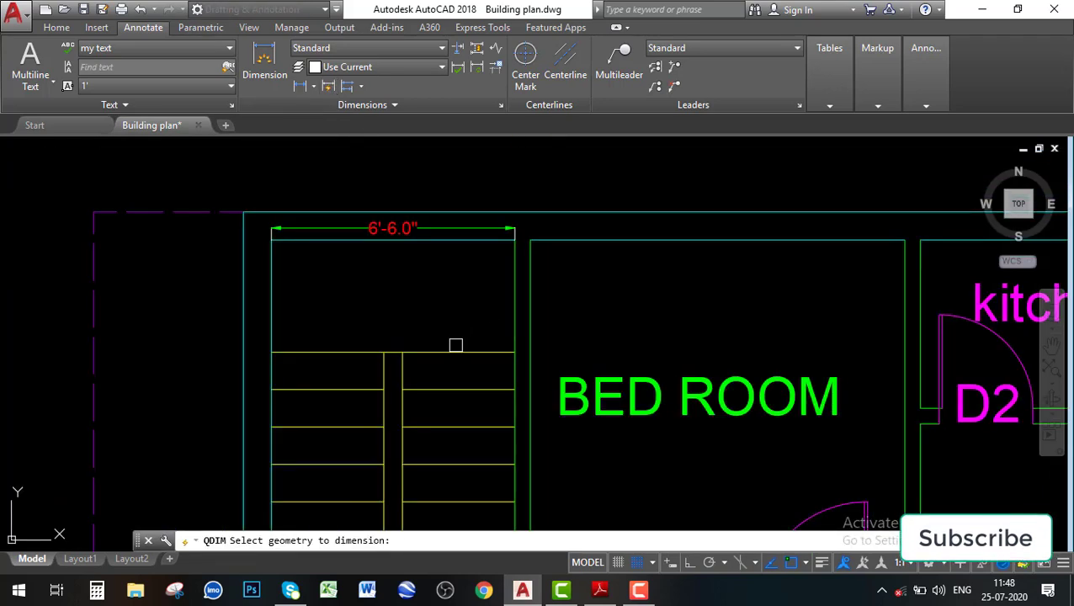
left_click(455, 351)
key("Return")
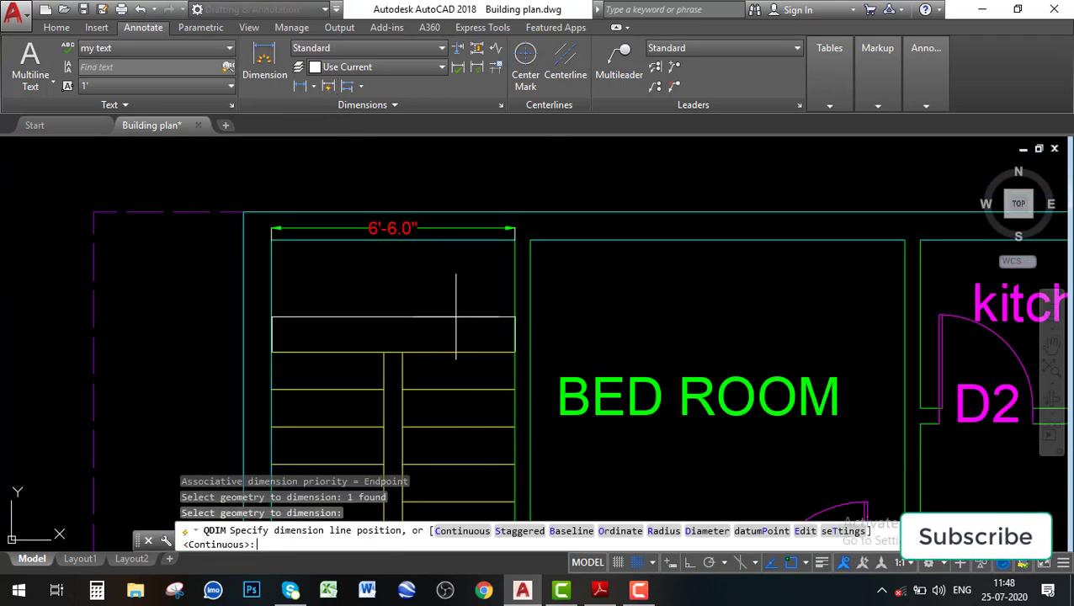
left_click(411, 350)
- Move the quick dimension slightly above the staircase's uppermost line by stretching it from its text
scroll(407, 351, "up", 6)
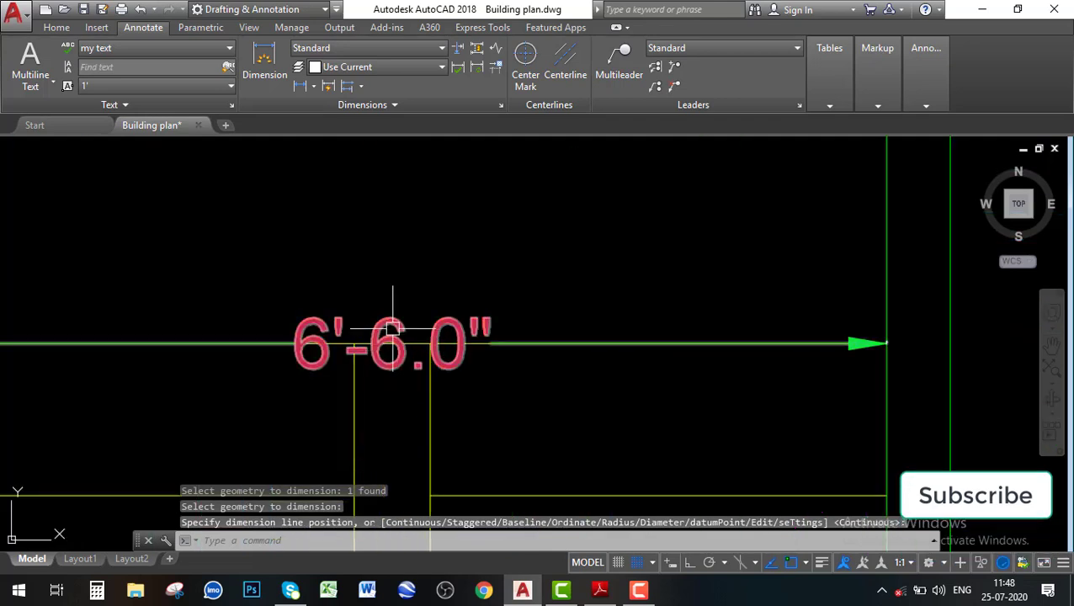
left_click(367, 338)
left_click(392, 343)
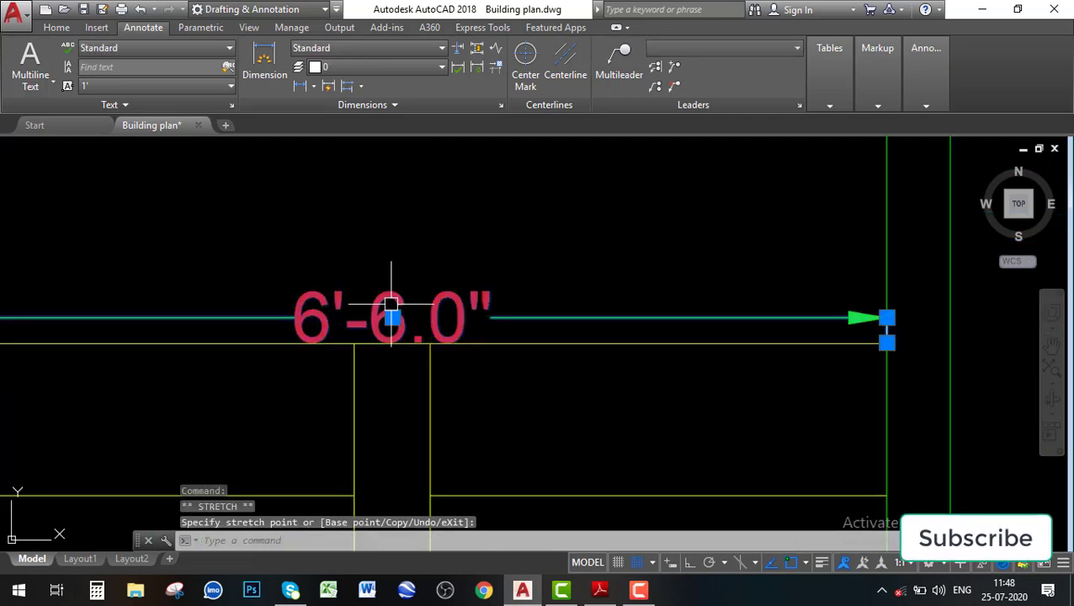
scroll(387, 228, "down", 4)
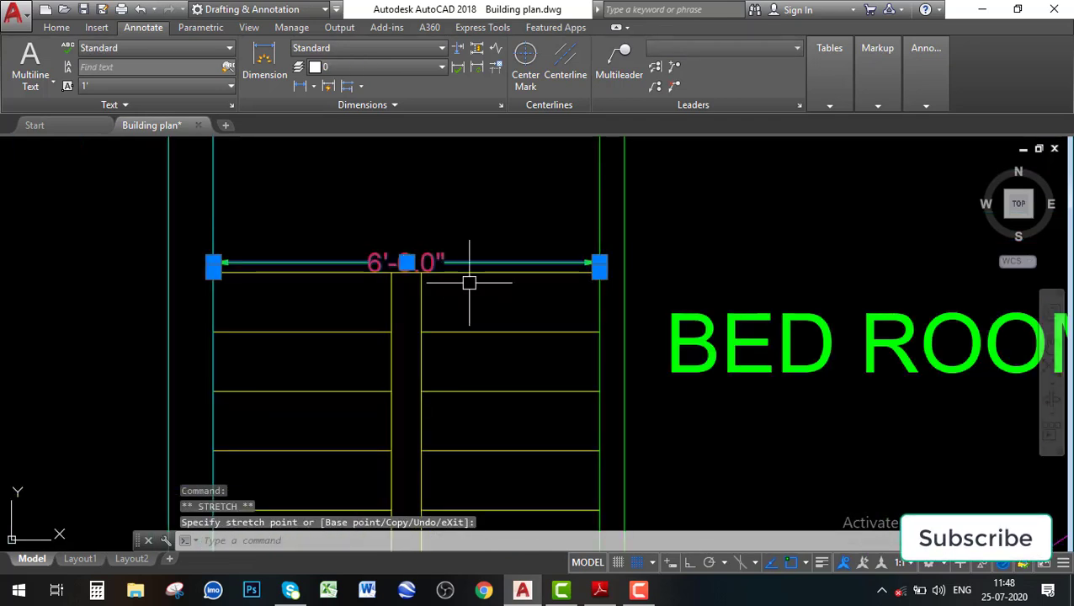
key("Escape")
key("Escape")
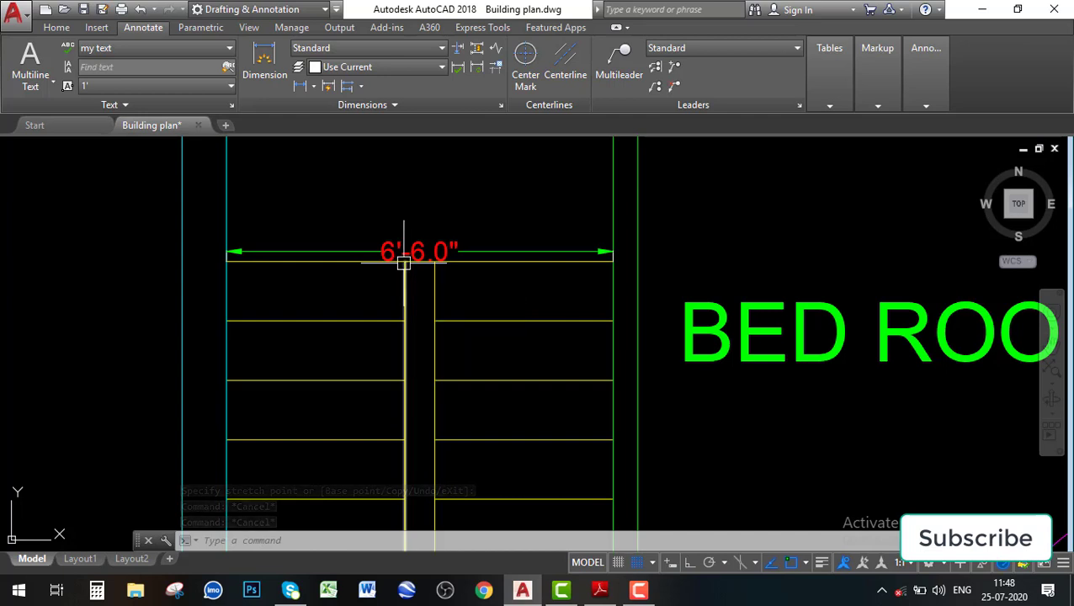
- Add a quick dimension to the first tread line of the left stair flight, placing it just above the line
left_click(327, 87)
left_click(289, 318)
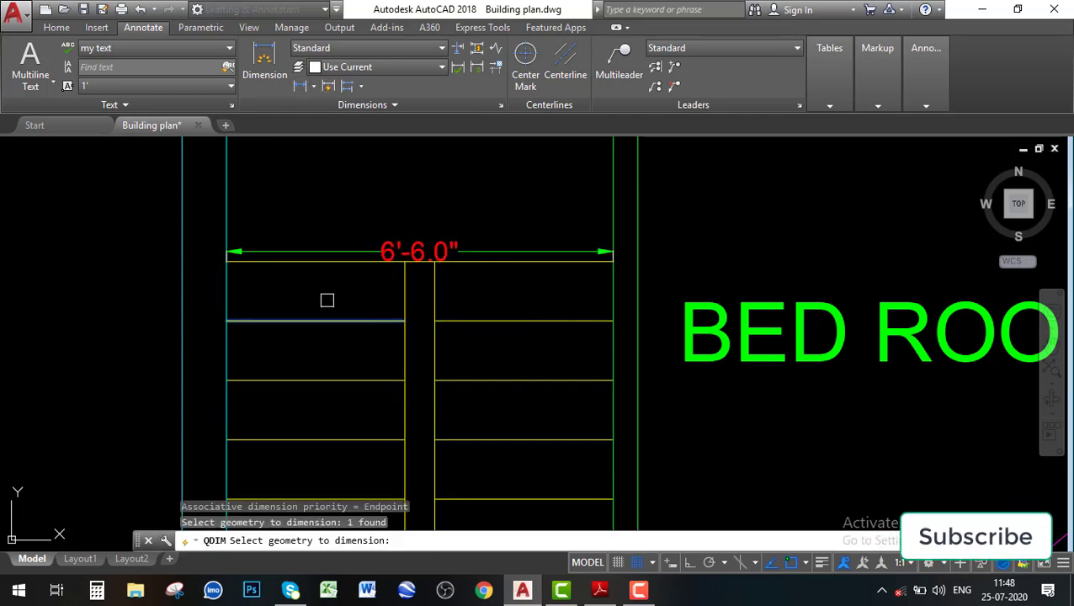
key("Return")
scroll(323, 297, "up", 2)
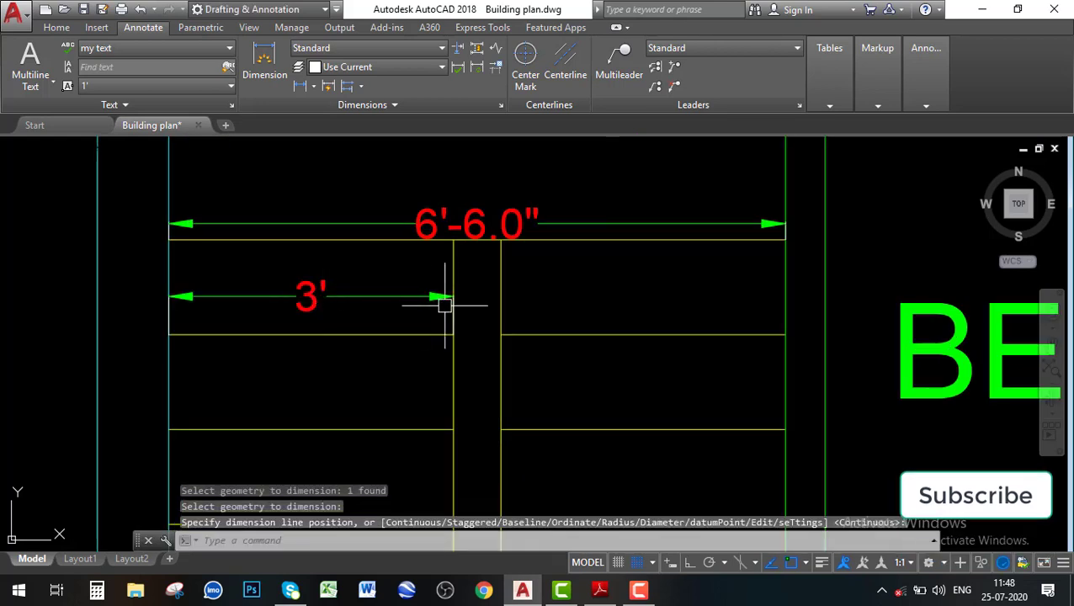
scroll(290, 251, "down", 5)
left_click(296, 256)
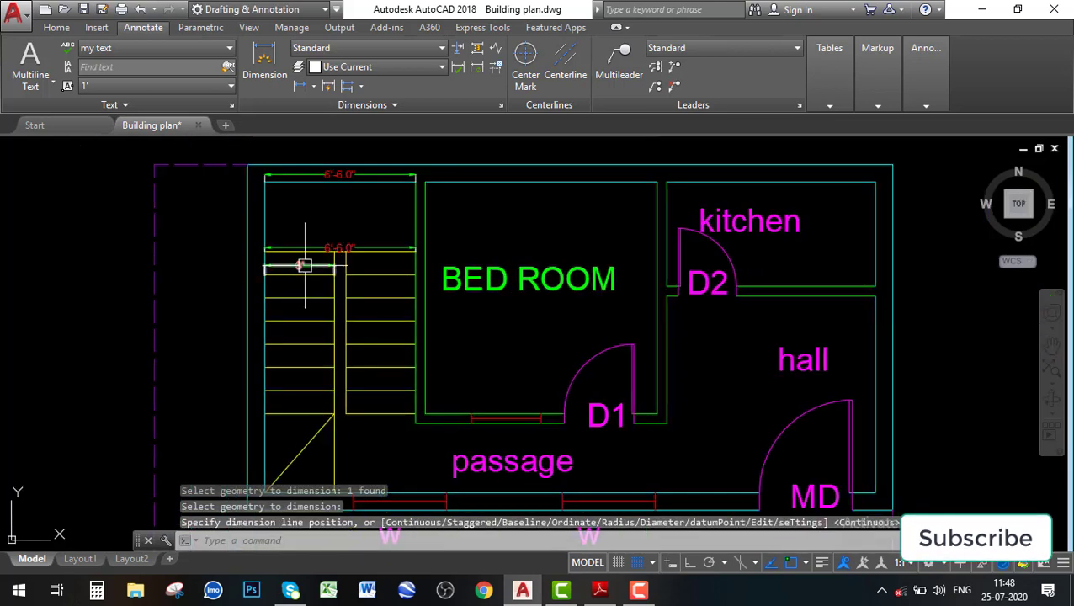
middle_click_drag(304, 265, 184, 240)
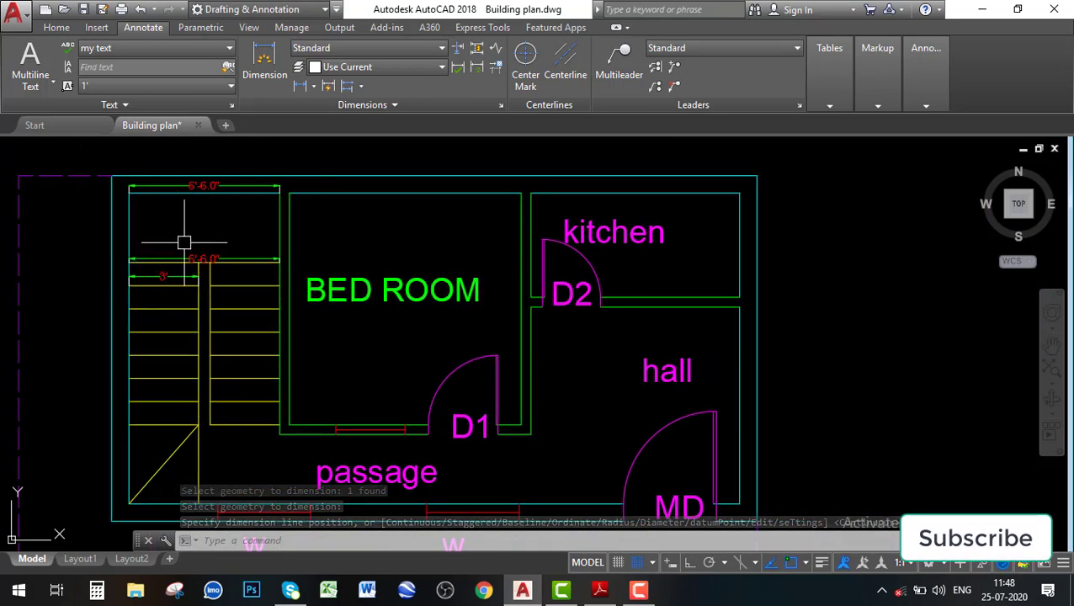
- Erase the 6'-6.0" dimension inside the upper wall above the stair area
left_click(360, 86)
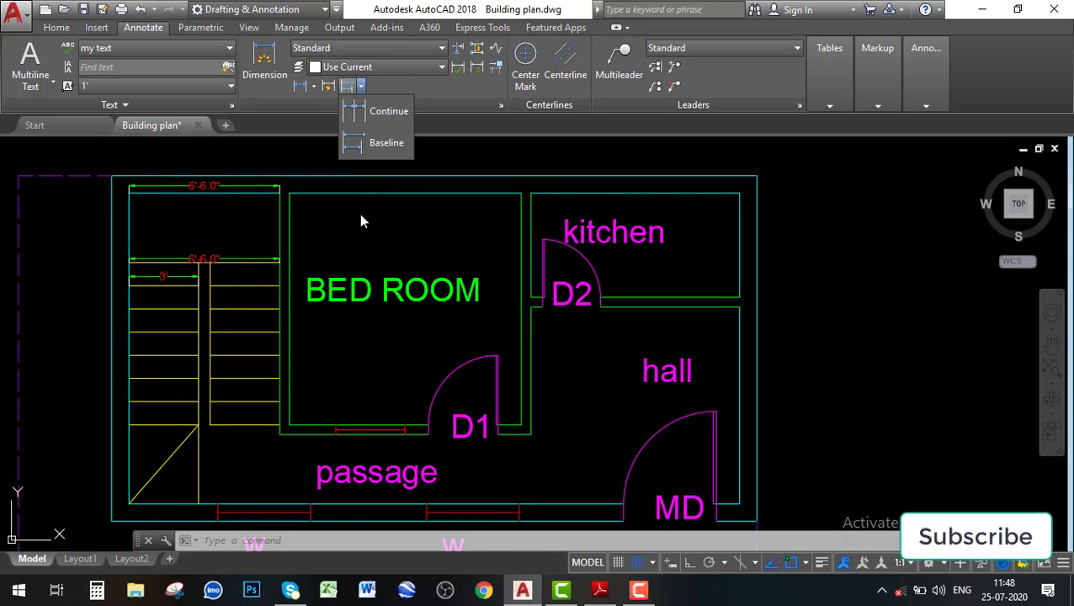
scroll(277, 282, "down", 2)
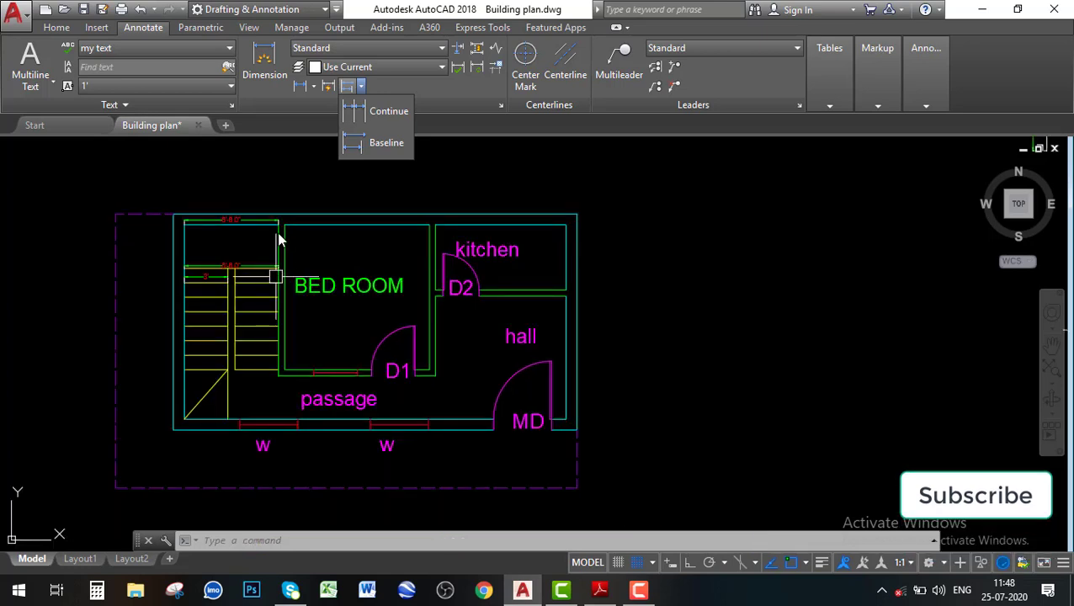
scroll(268, 219, "up", 5)
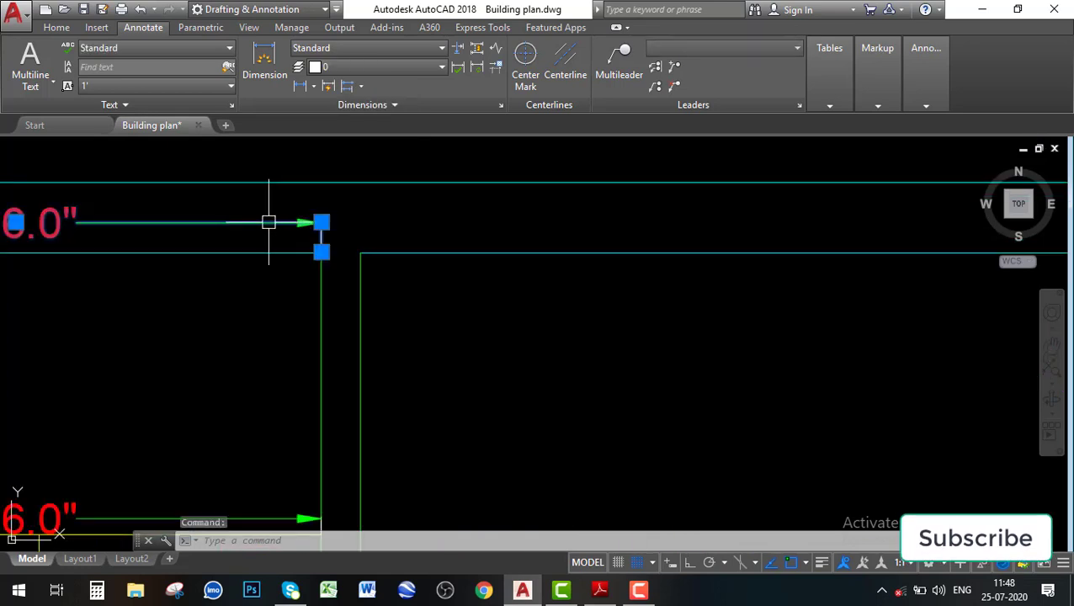
scroll(330, 202, "down", 3)
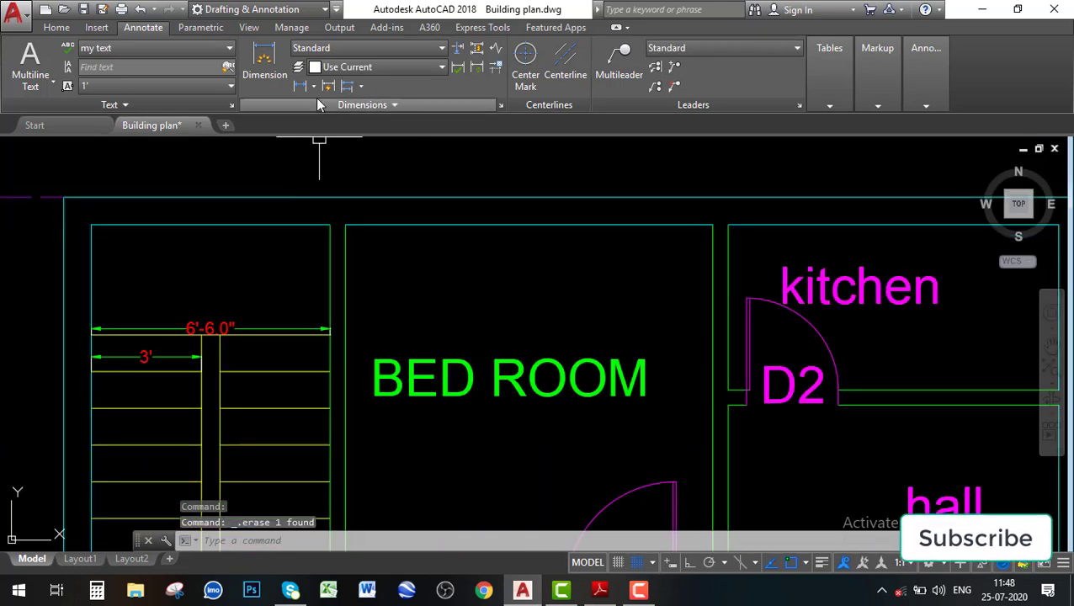
- Add a linear dimension for the stair room's inner width, placing it above the plan's upper outer wall
left_click(313, 87)
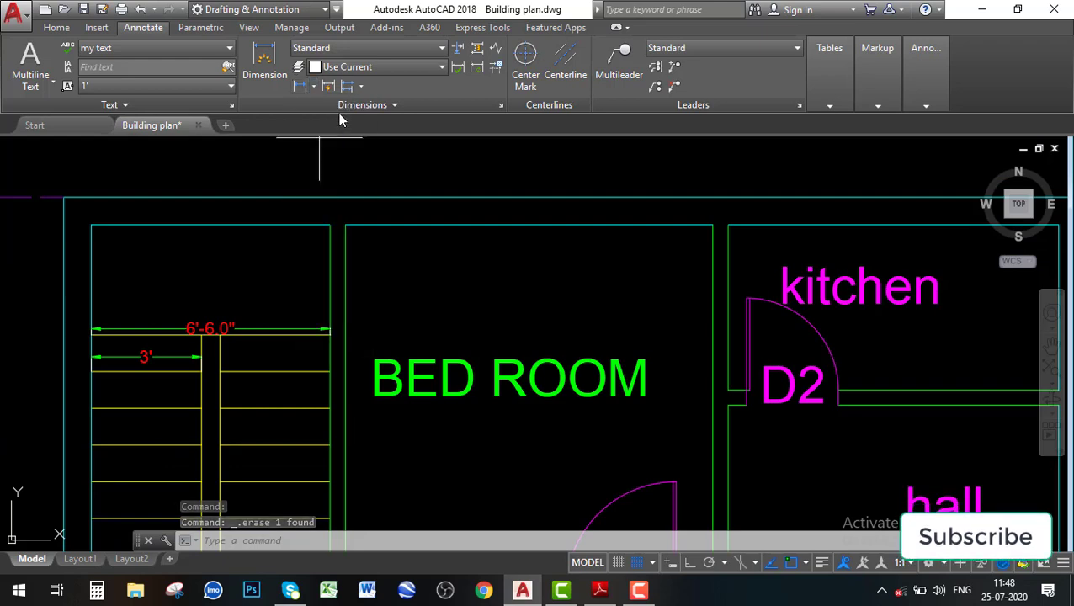
left_click(93, 225)
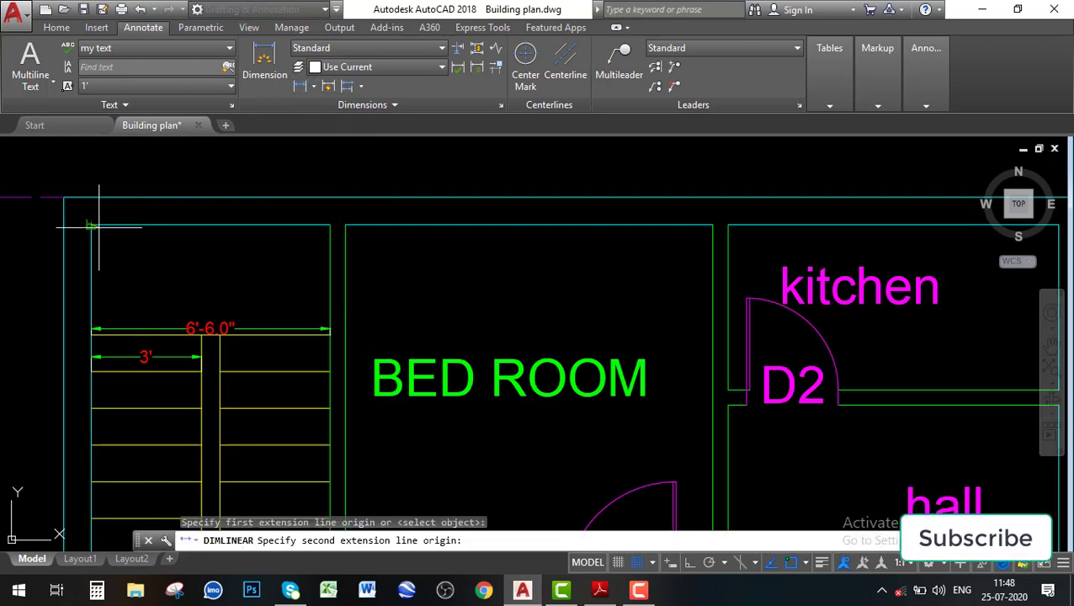
left_click(329, 225)
scroll(315, 215, "down", 3)
scroll(312, 200, "up", 2)
left_click(311, 200)
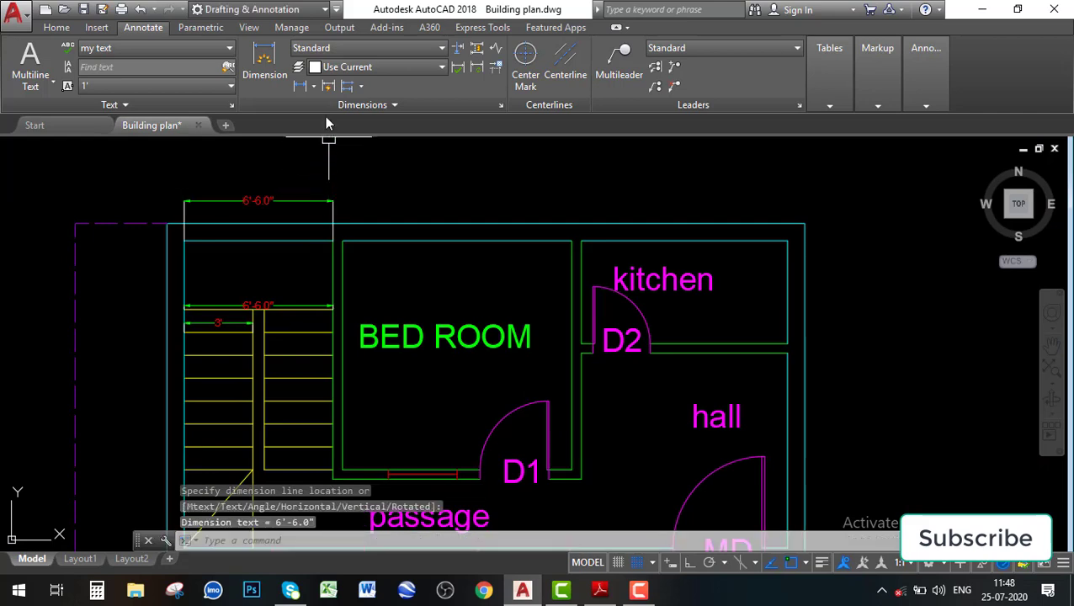
- Add a linear dimension for the bedroom's inner width, placing it above the upper outer wall
left_click(311, 95)
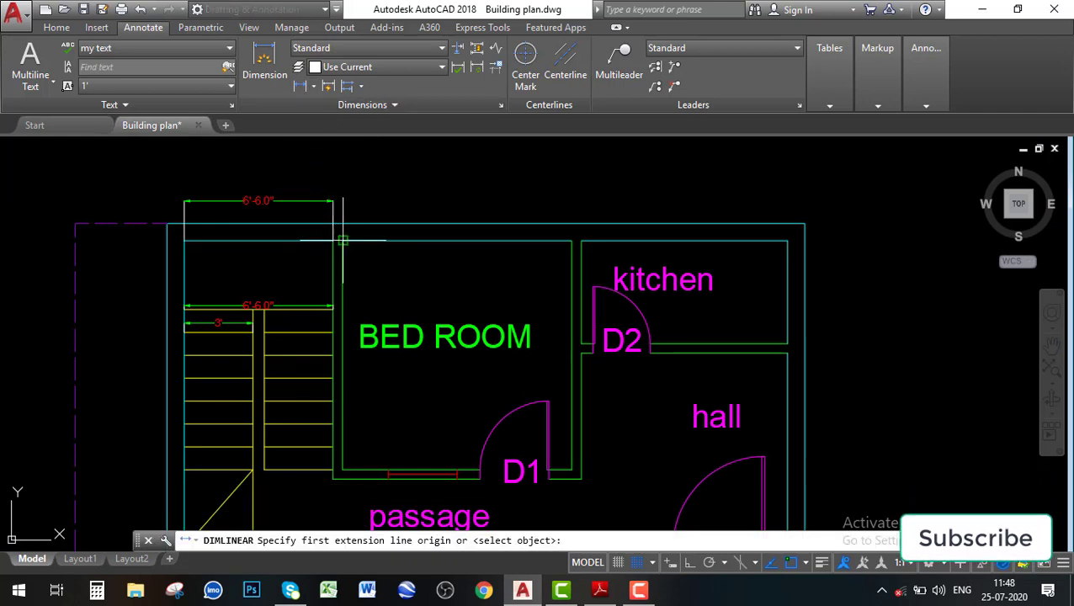
left_click(342, 242)
left_click(572, 242)
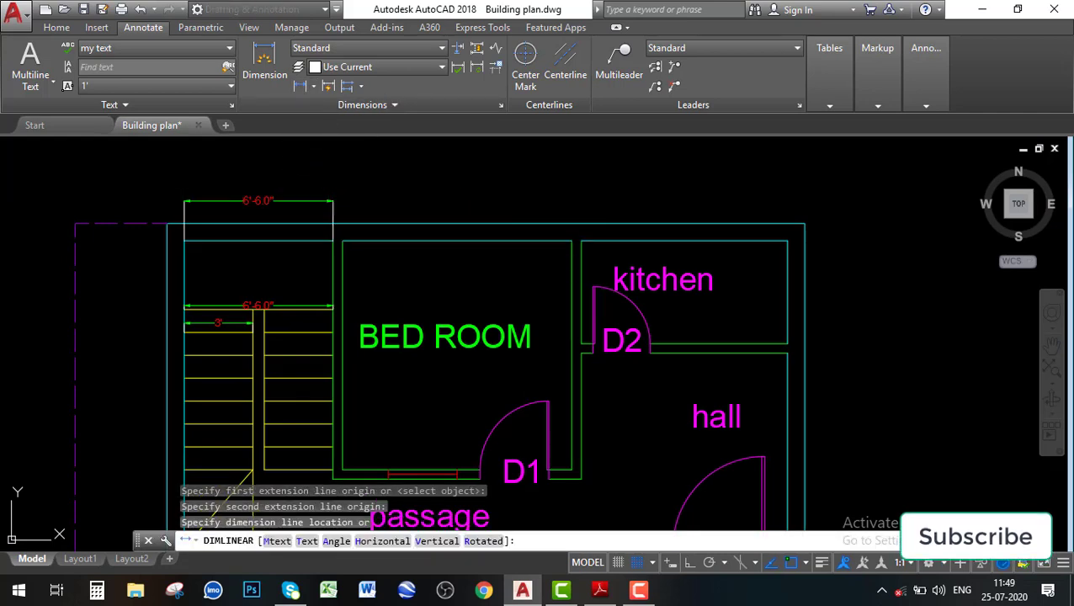
left_click(559, 200)
middle_click_drag(515, 138, 350, 137)
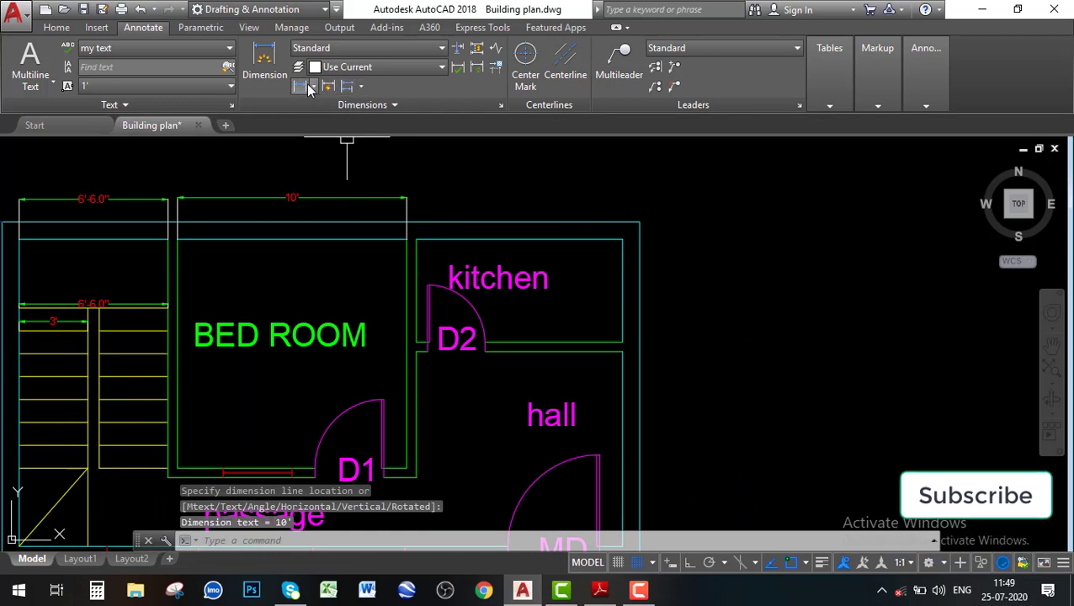
- Add a linear dimension for the kitchen's inner width, placing it above the upper outer wall
key("Return")
left_click(415, 240)
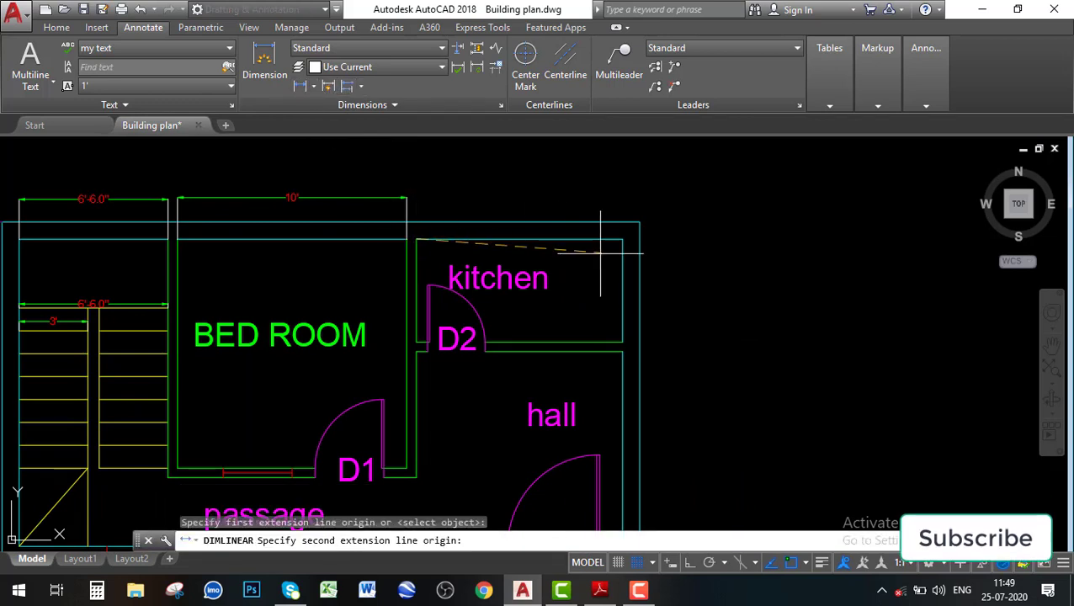
left_click(623, 240)
left_click(559, 203)
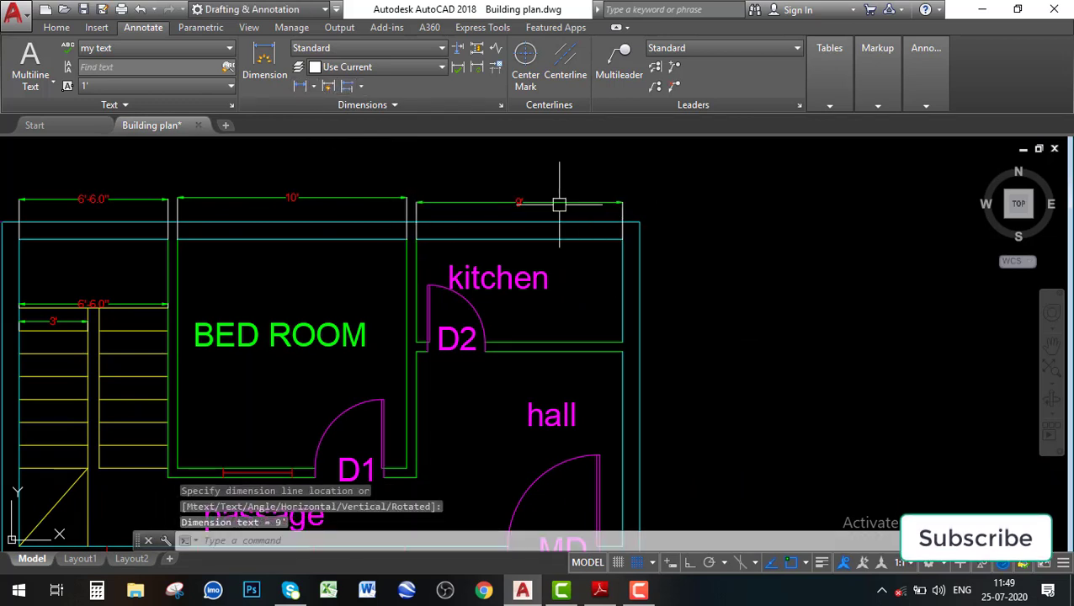
scroll(361, 274, "down", 2)
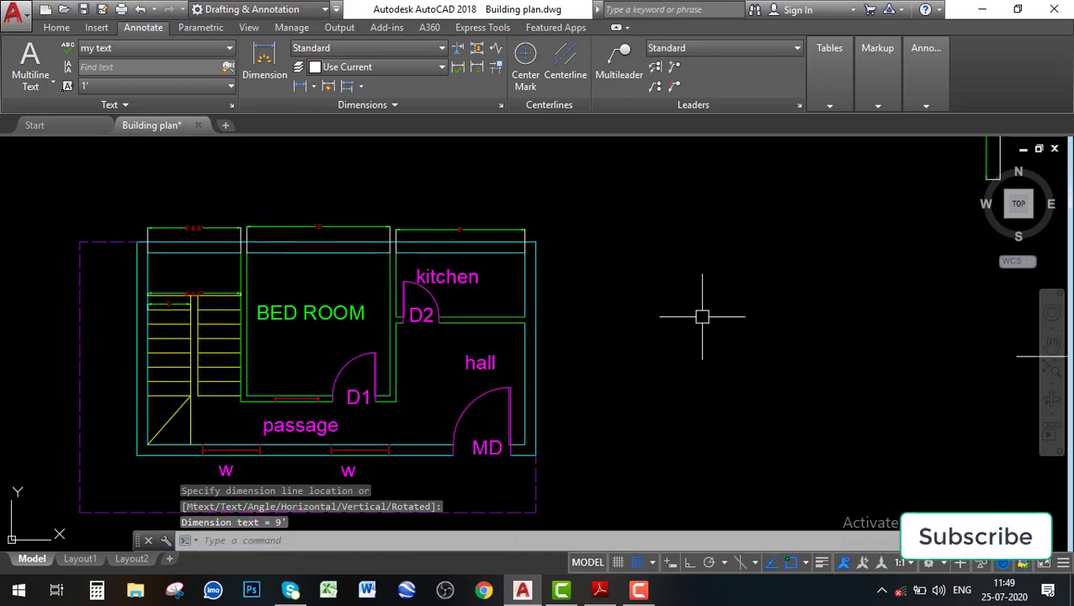
middle_click_drag(269, 346, 401, 305)
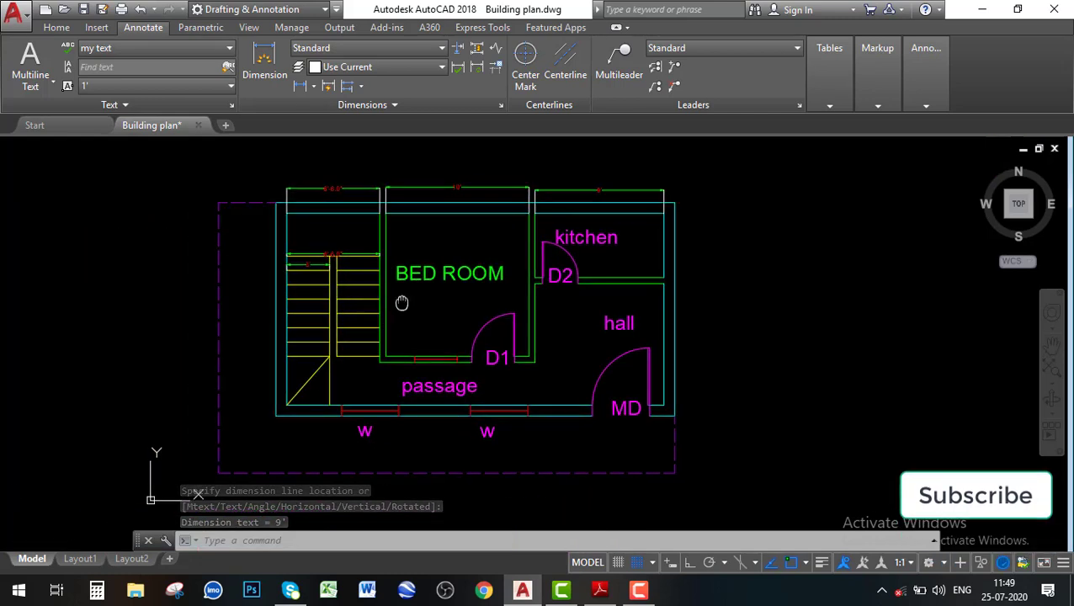
middle_click_drag(358, 263, 167, 280)
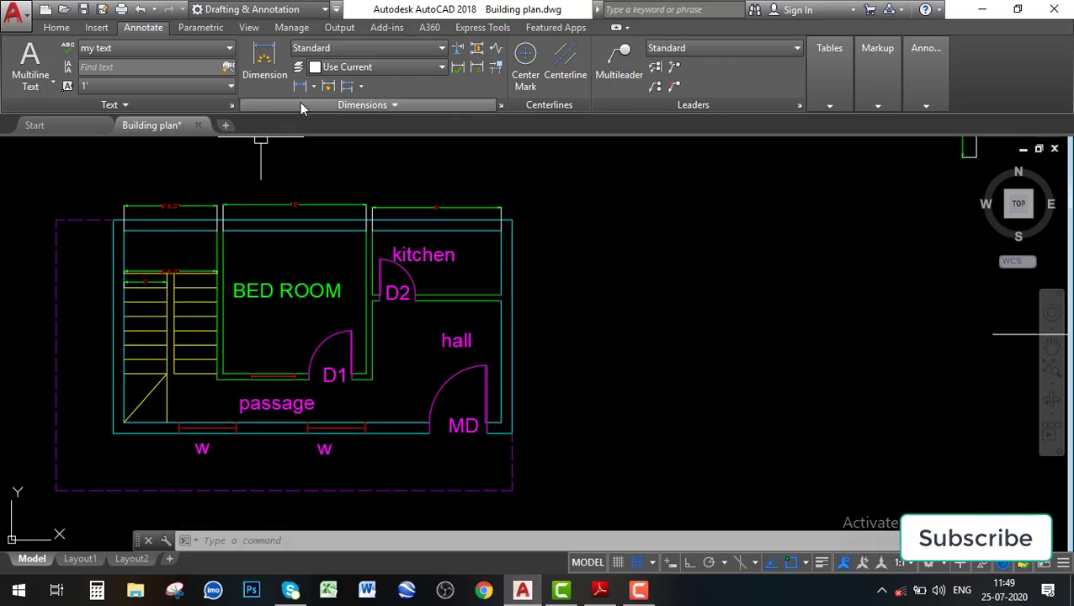
- Add a linear dimension for the thickness of the partition wall between the stair room and the bedroom
left_click(304, 89)
scroll(210, 226, "up", 5)
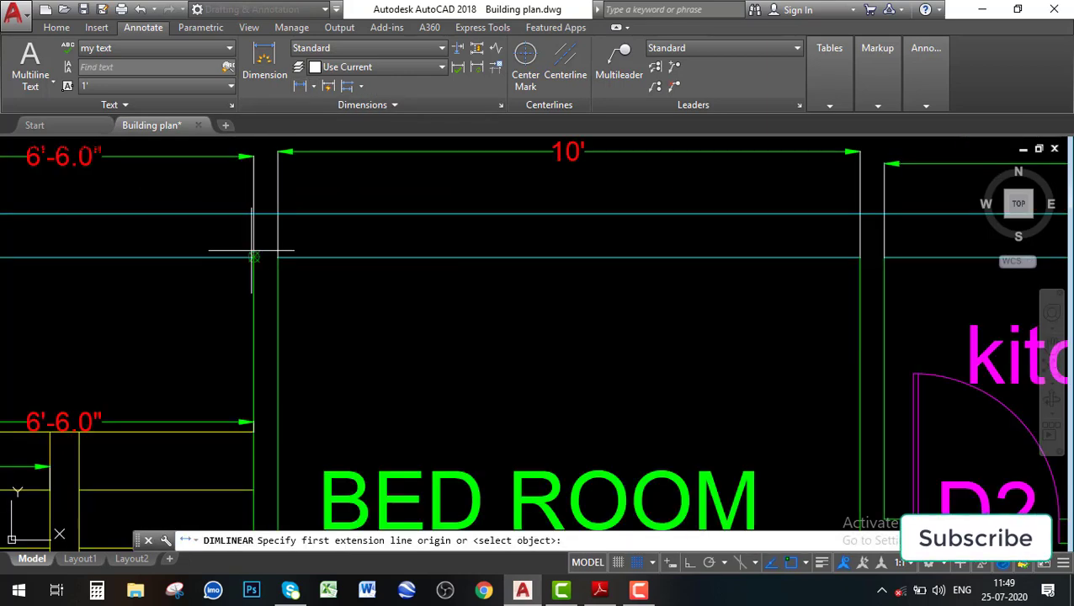
left_click(278, 257)
left_click(278, 178)
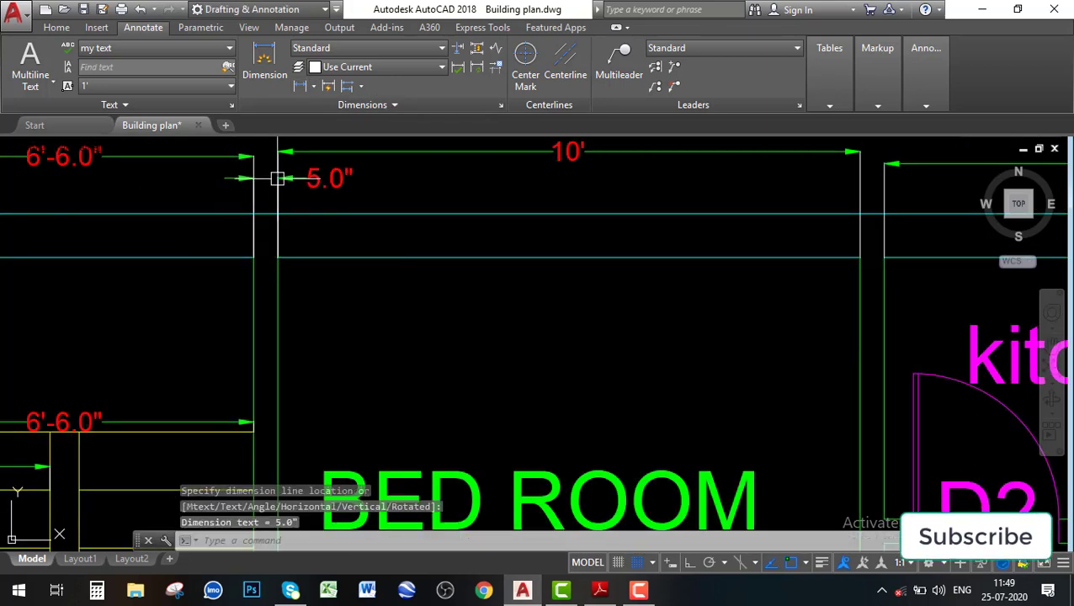
scroll(159, 224, "down", 4)
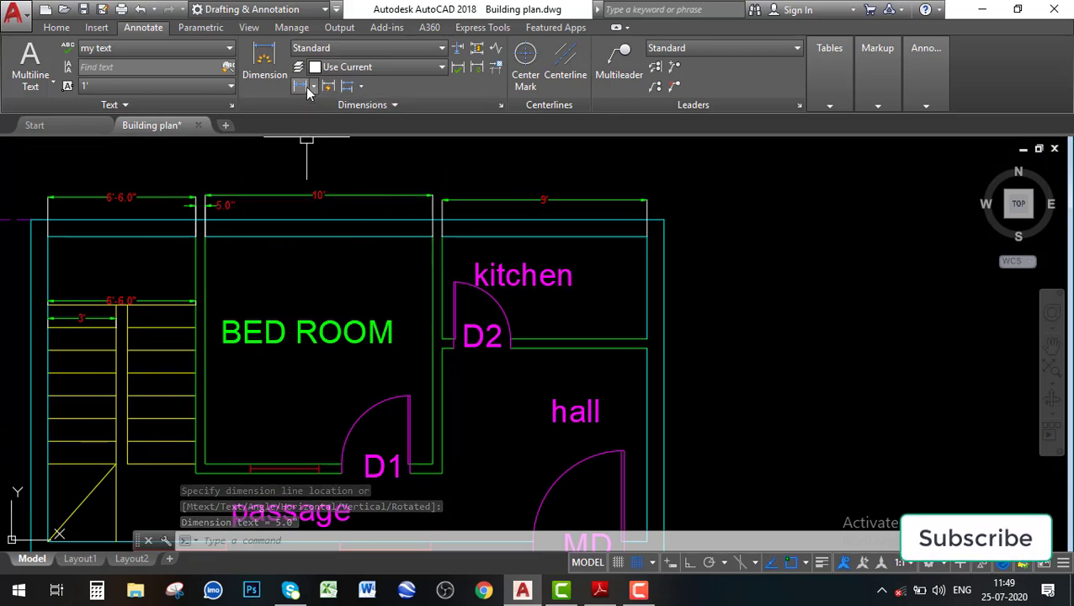
- Add a vertical linear dimension for the upper outer wall's thickness at the kitchen's outer corner, placing it outside the plan
key("Return")
scroll(648, 232, "up", 4)
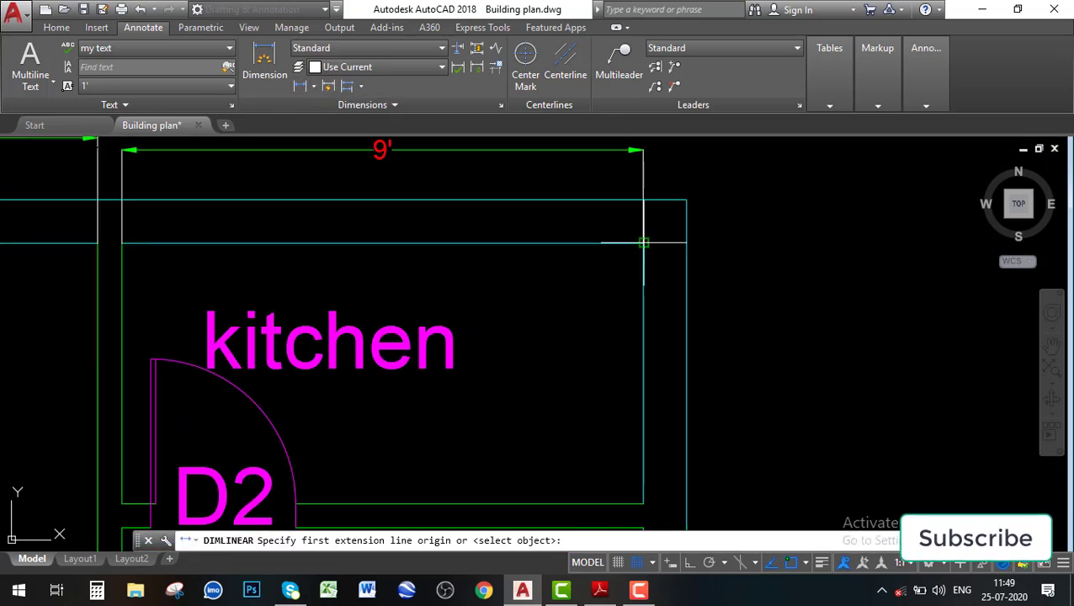
left_click(643, 244)
left_click(643, 199)
left_click(738, 217)
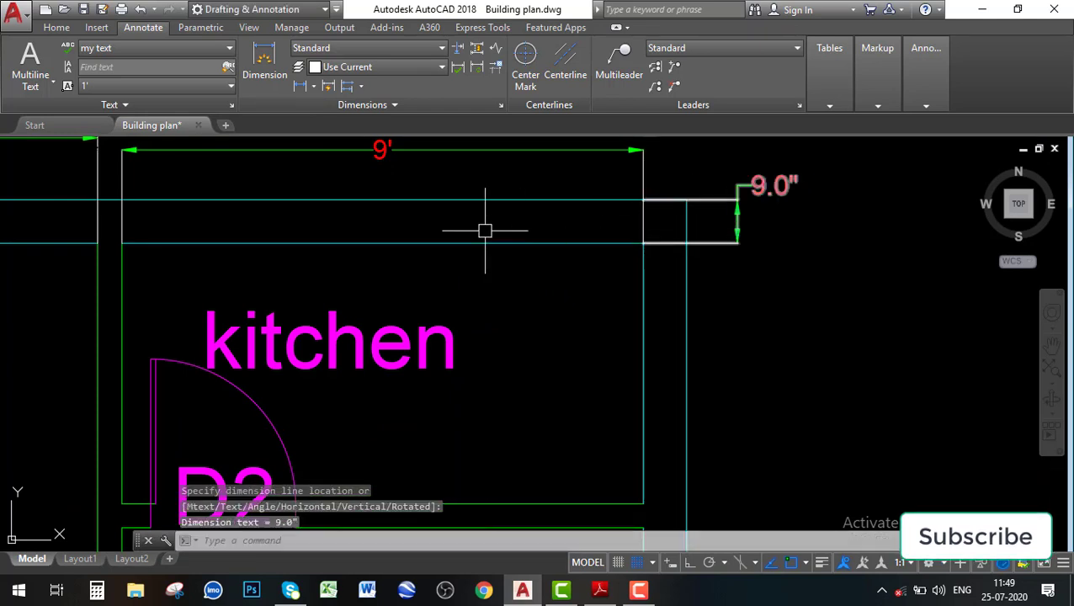
- Add a vertical linear dimension for the kitchen's inner depth, placing it outside the plan beside the kitchen
scroll(485, 231, "down", 4)
left_click(303, 87)
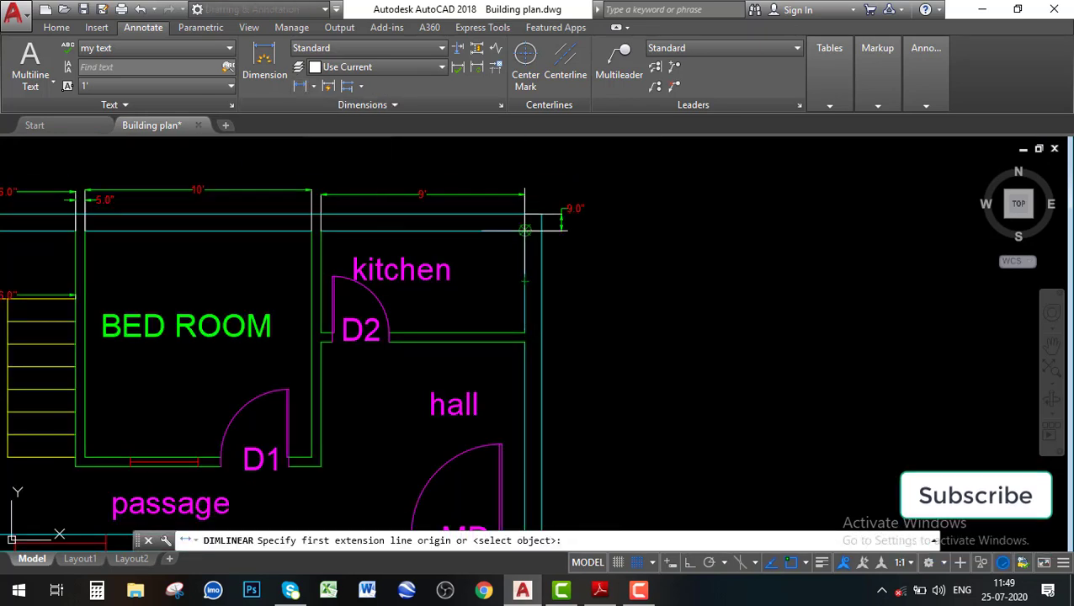
left_click(524, 231)
left_click(524, 333)
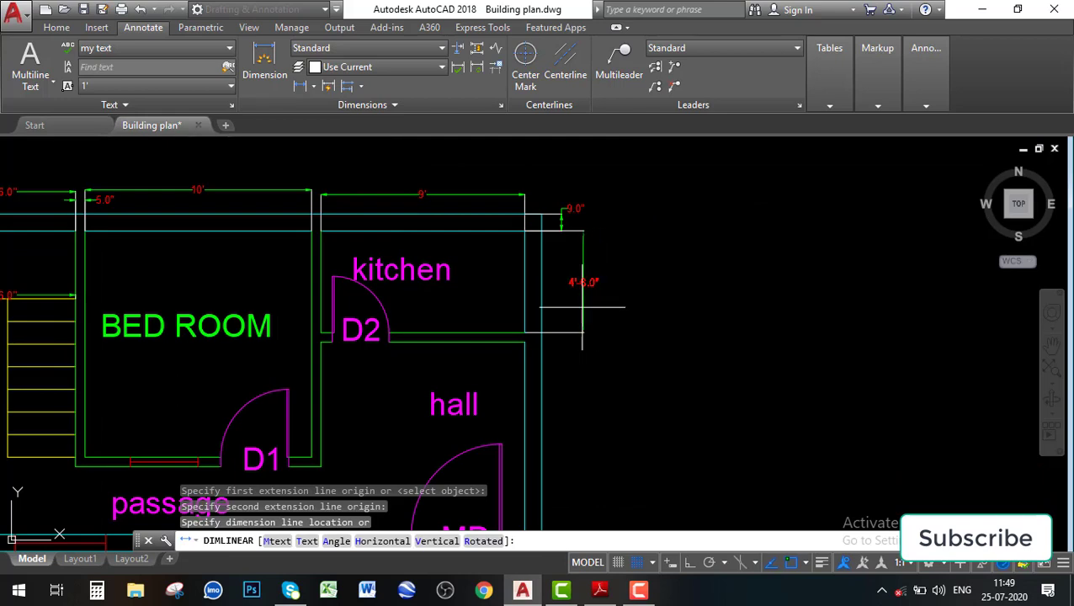
left_click(575, 305)
middle_click_drag(607, 317, 686, 384)
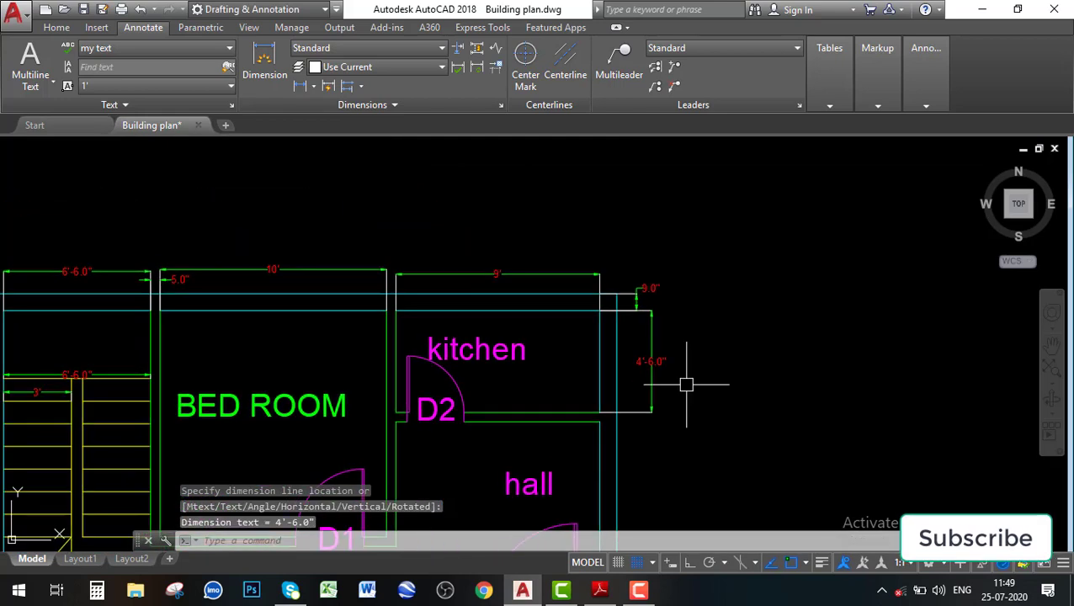
- Erase the two vertical dimensions beside the kitchen, for the outer wall thickness and the kitchen depth
key("Escape")
left_click(703, 433)
left_click(640, 256)
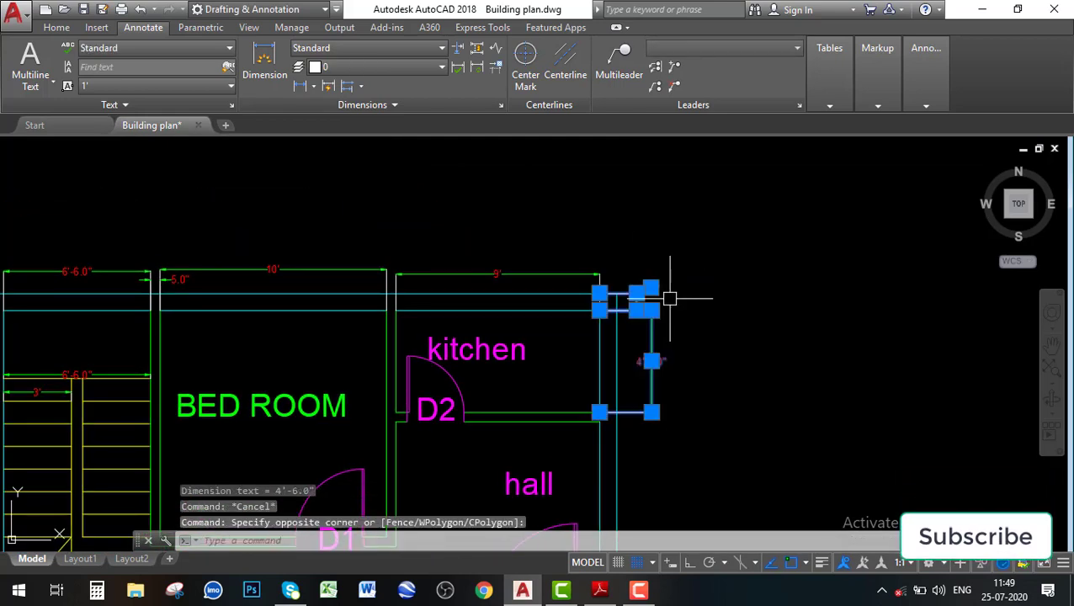
key("Delete")
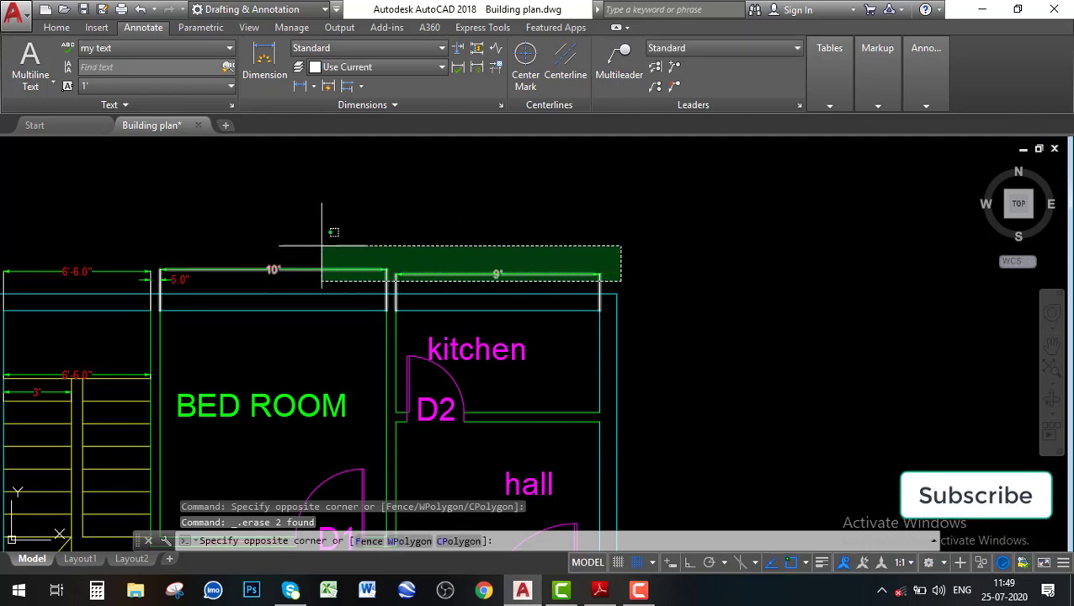
- Erase the four horizontal dimensions above the upper outer wall, keeping the two dimensions on the staircase
left_click(296, 239)
middle_click_drag(303, 243, 700, 266)
key("Delete")
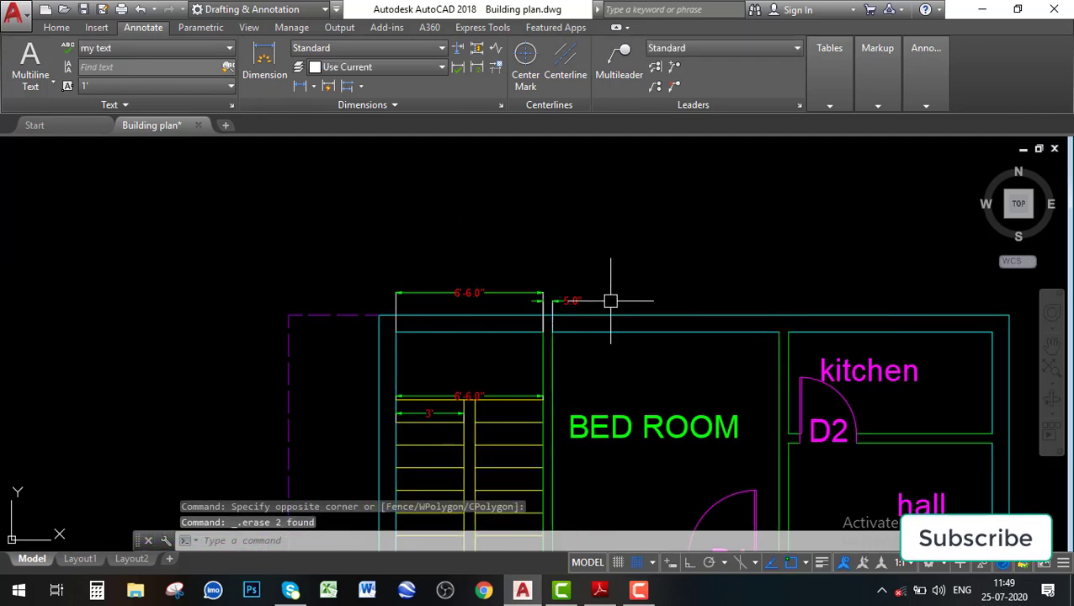
left_click(611, 300)
left_click(458, 280)
key("Delete")
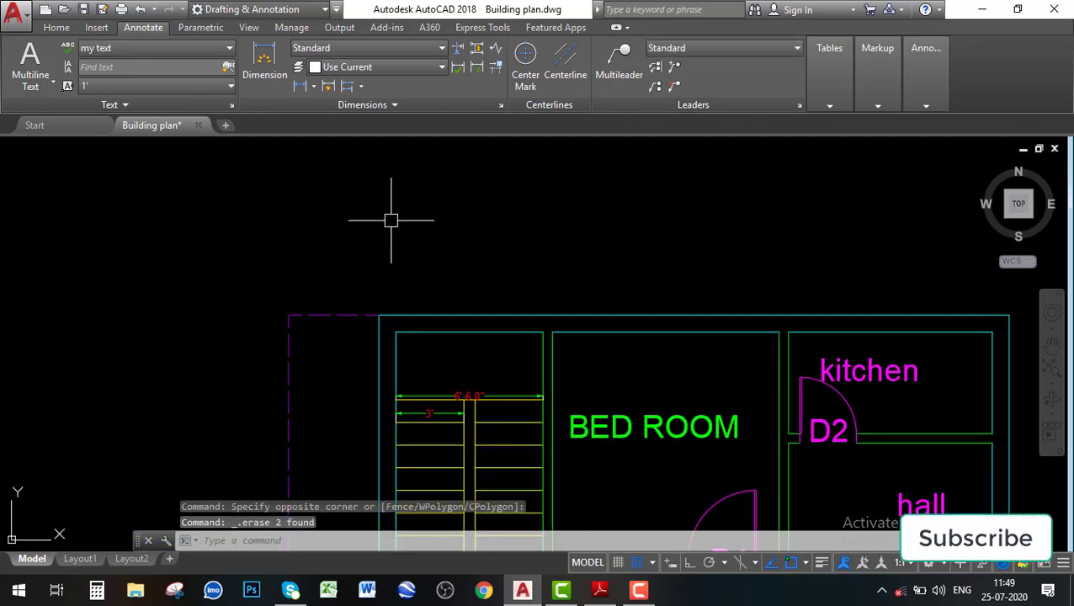
- Add a linear dimension across the stair room's inner width above the upper outer wall as the base for continued dimensions
scroll(335, 238, "down", 4)
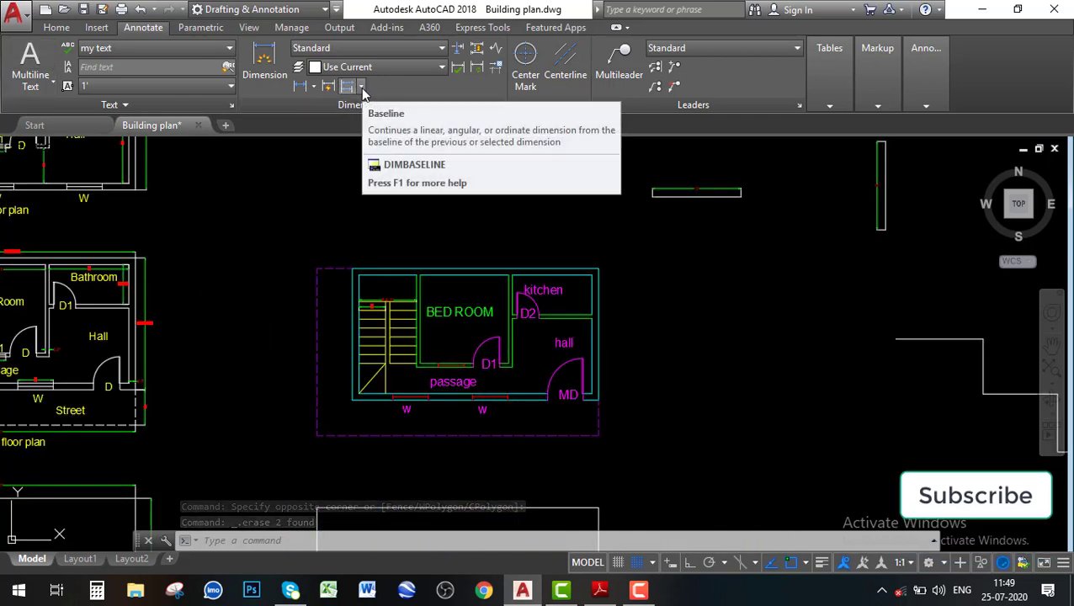
middle_click_drag(372, 215, 304, 205)
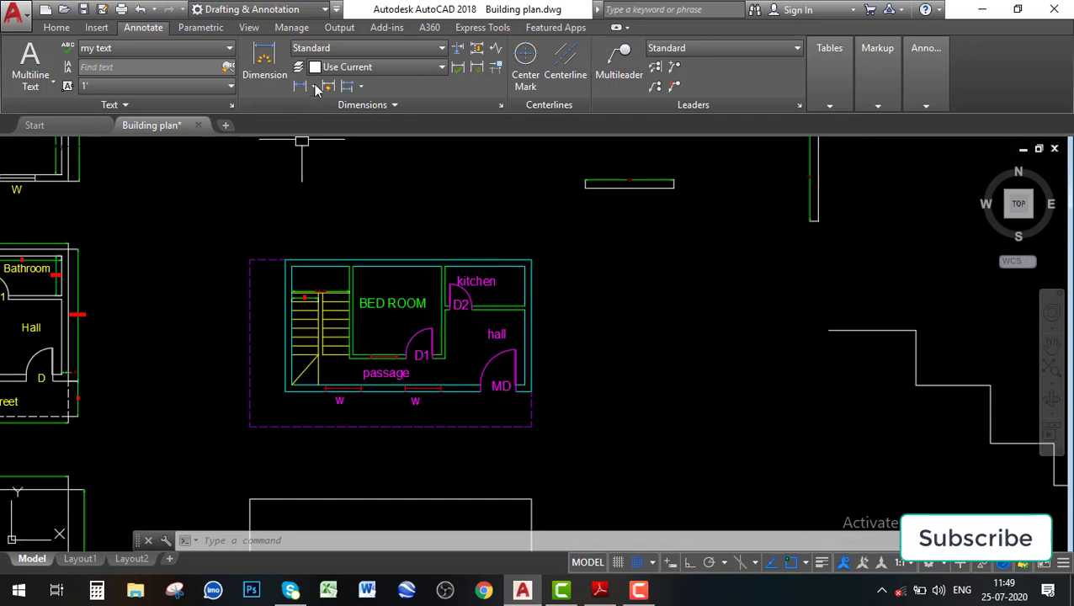
left_click(307, 88)
scroll(297, 266, "up", 4)
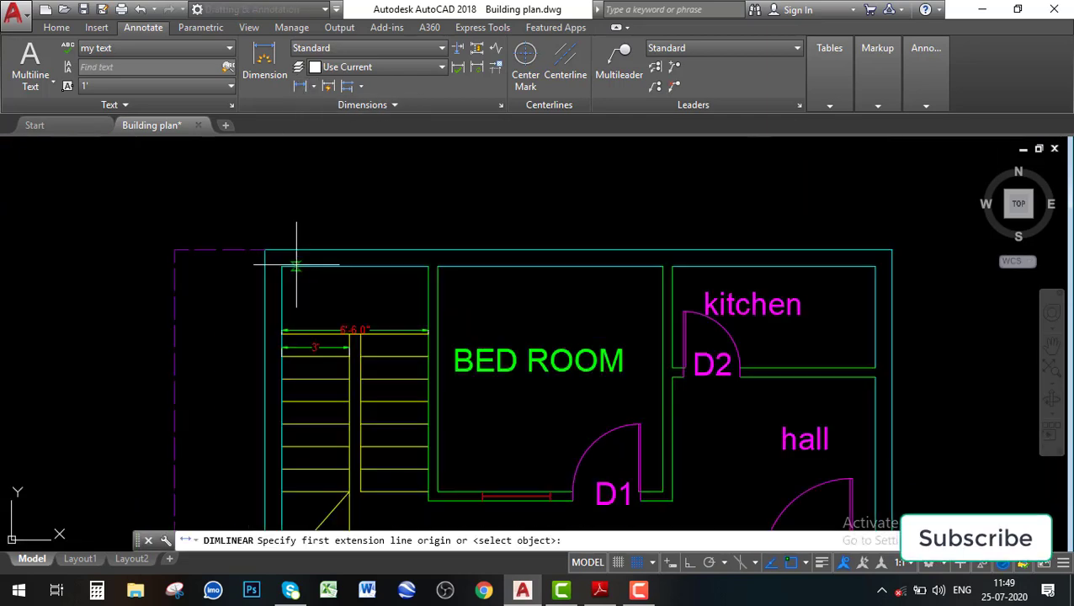
left_click(286, 267)
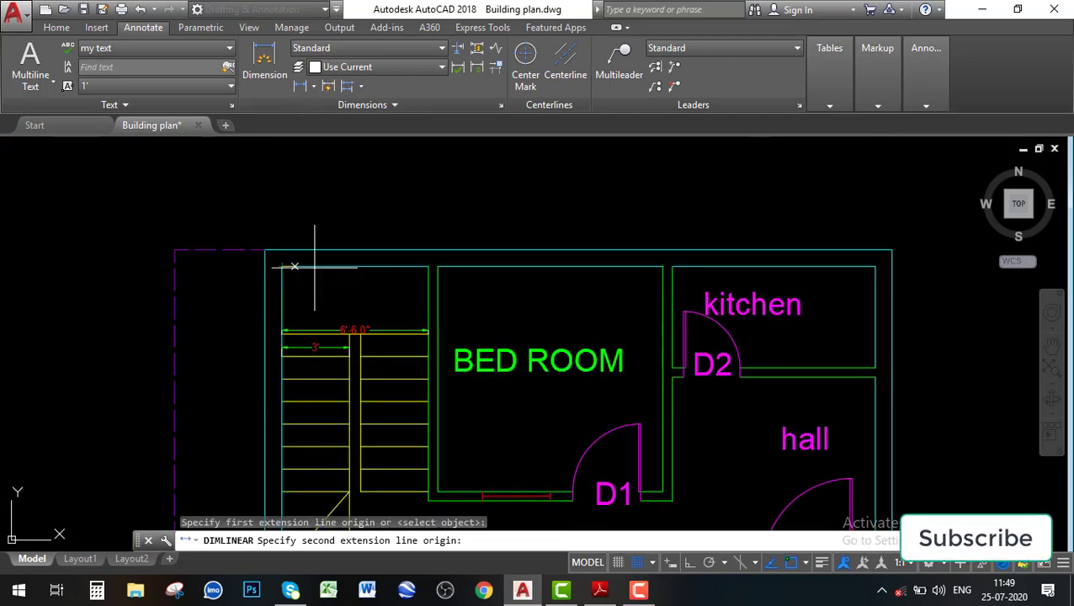
left_click(427, 267)
left_click(425, 233)
middle_click_drag(419, 228, 344, 213)
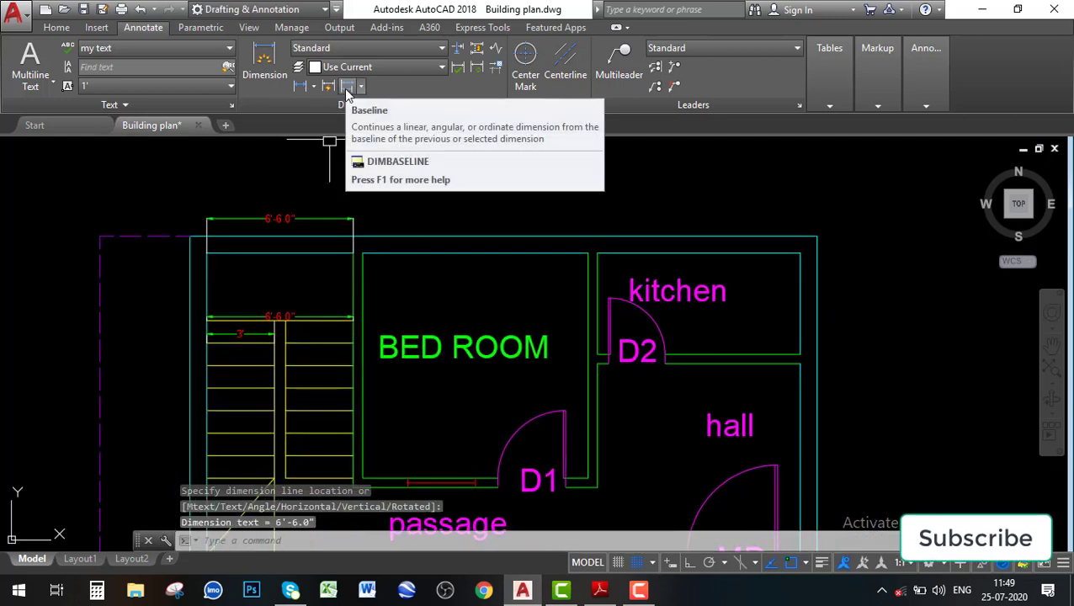
- Continue the stair room dimension across the first partition wall's thickness and the bedroom's inner width with the Continue command
left_click(360, 86)
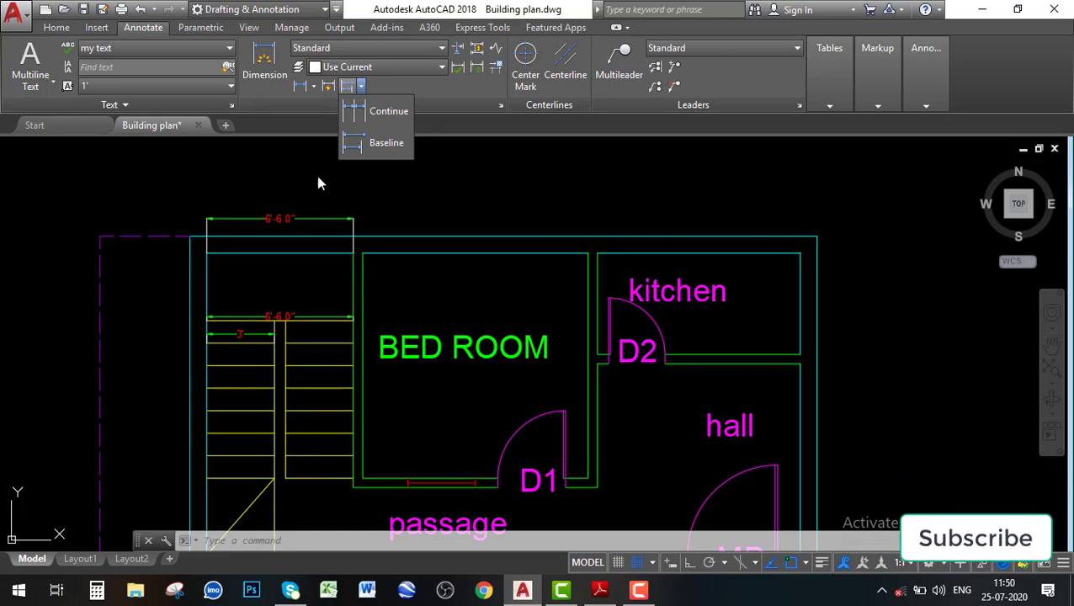
left_click(383, 111)
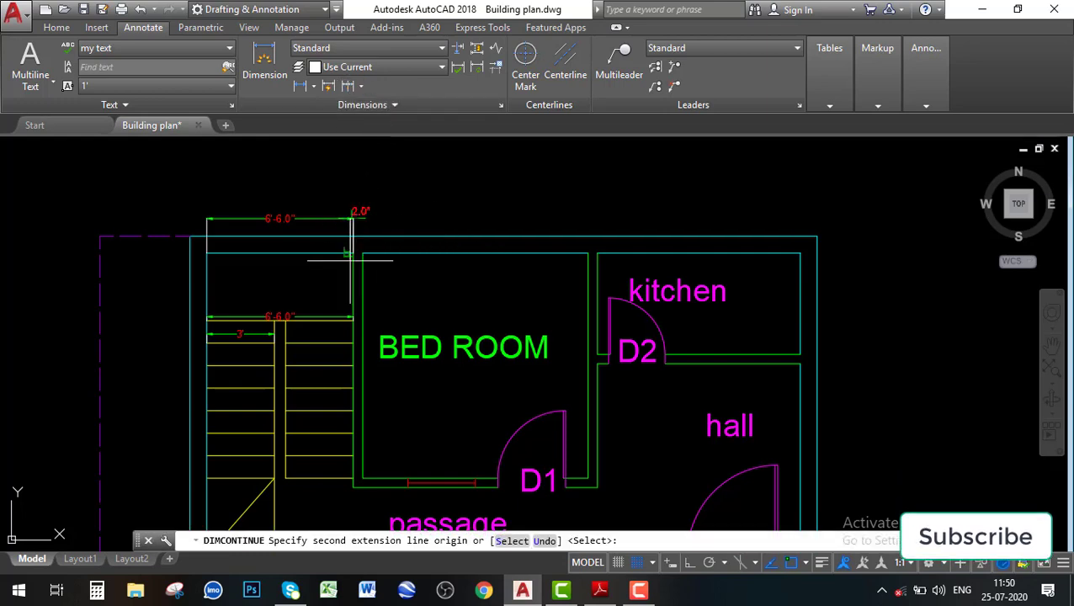
scroll(358, 257, "up", 4)
left_click(377, 239)
scroll(378, 240, "down", 4)
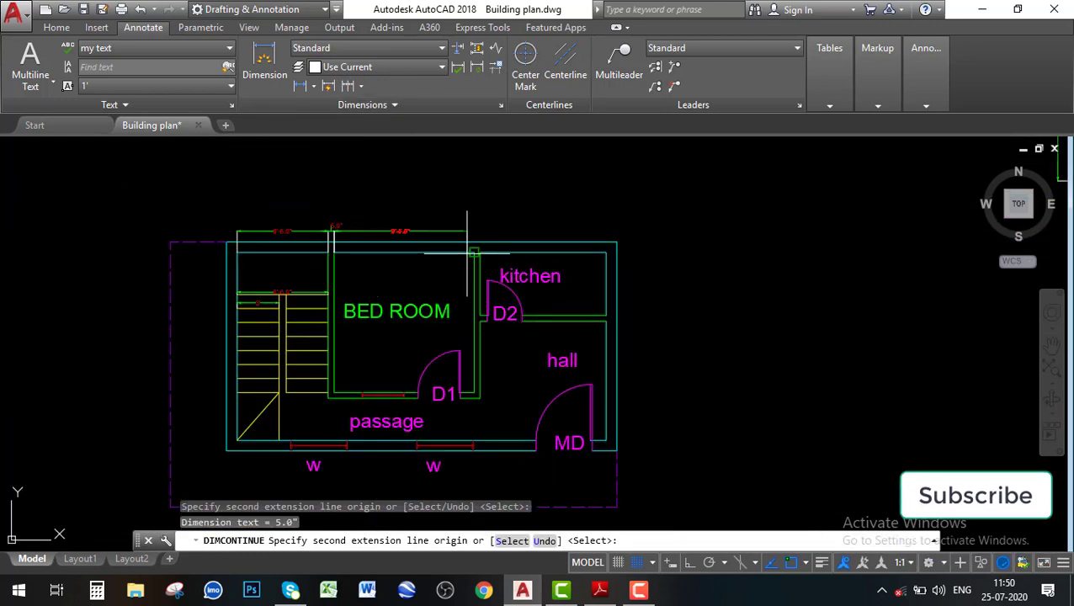
scroll(482, 250, "up", 4)
left_click(482, 250)
- Extend the continued dimension chain across the second partition wall, the kitchen's width and the outer wall's thickness, ending the command
scroll(482, 250, "up", 4)
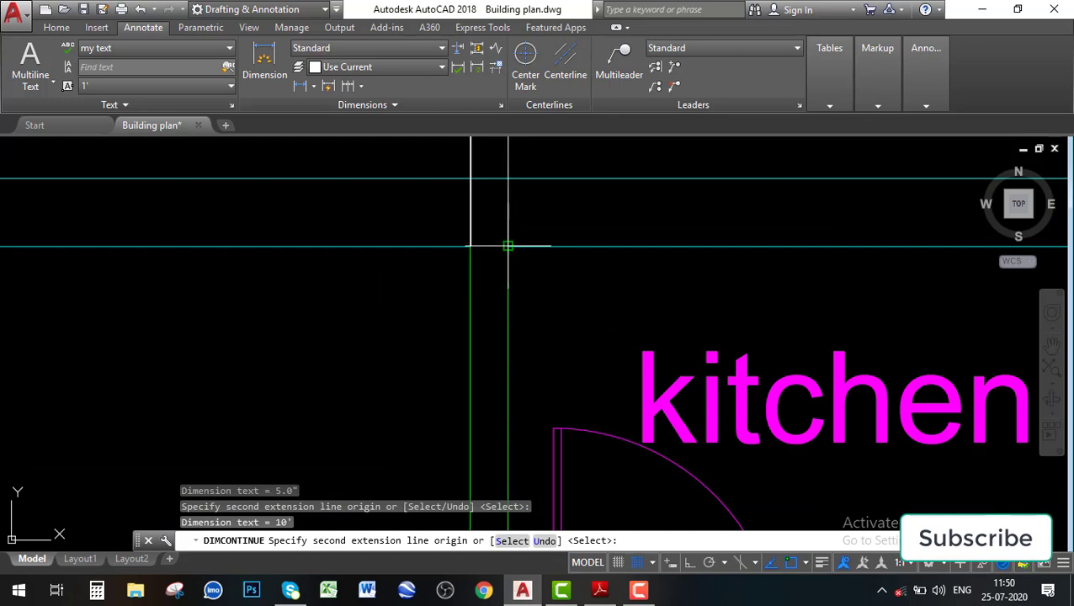
scroll(365, 249, "down", 5)
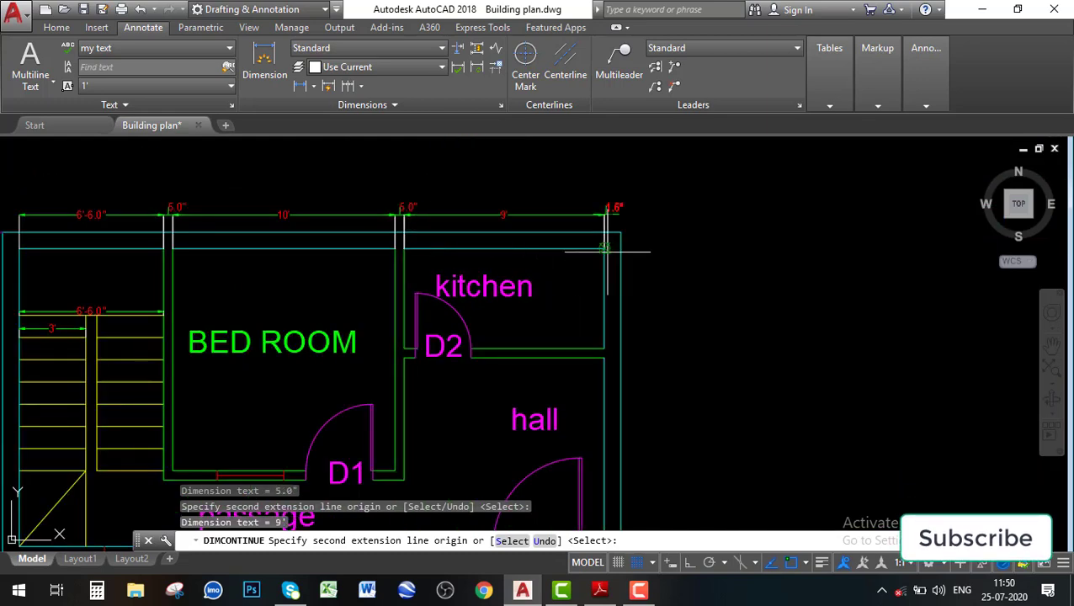
left_click(621, 229)
scroll(660, 226, "down", 2)
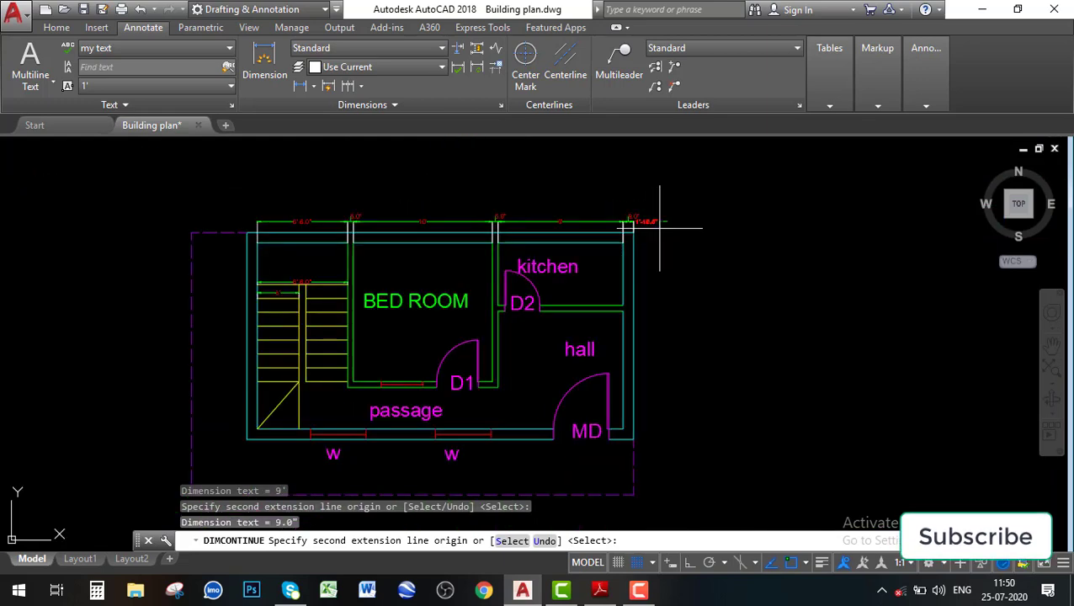
key("Escape")
scroll(348, 232, "up", 5)
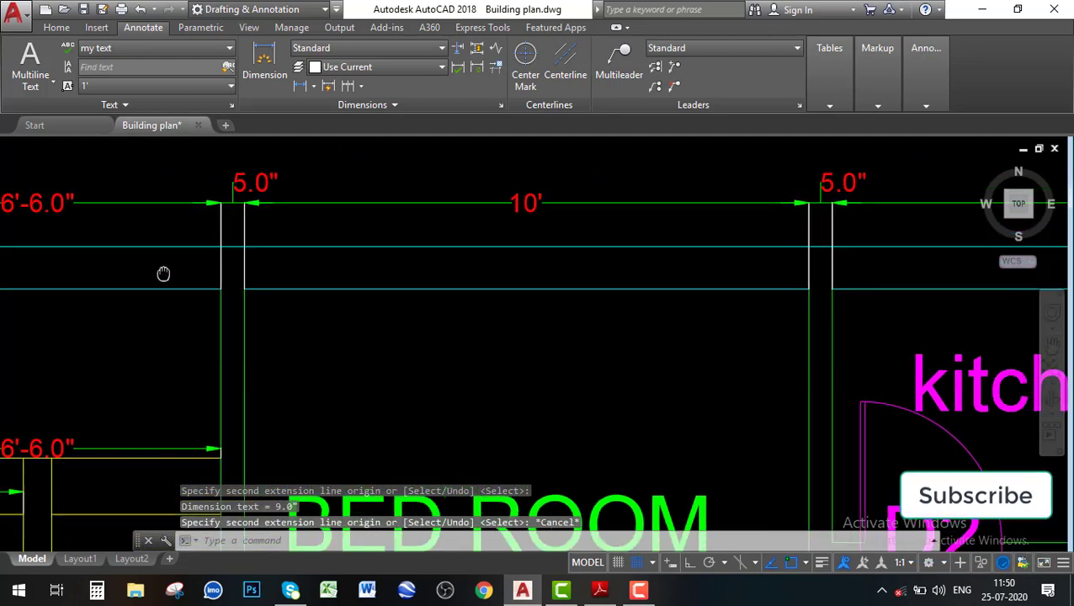
- Erase the whole chain of continued dimensions above the upper outer wall, keeping the staircase dimensions
scroll(224, 249, "down", 2)
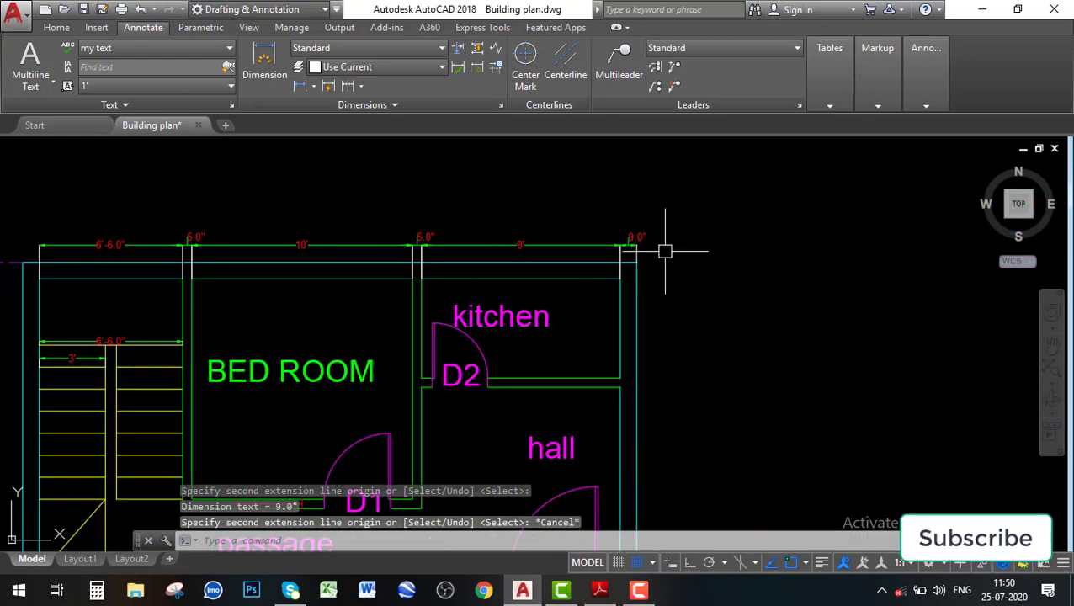
left_click(637, 223)
scroll(627, 229, "down", 2)
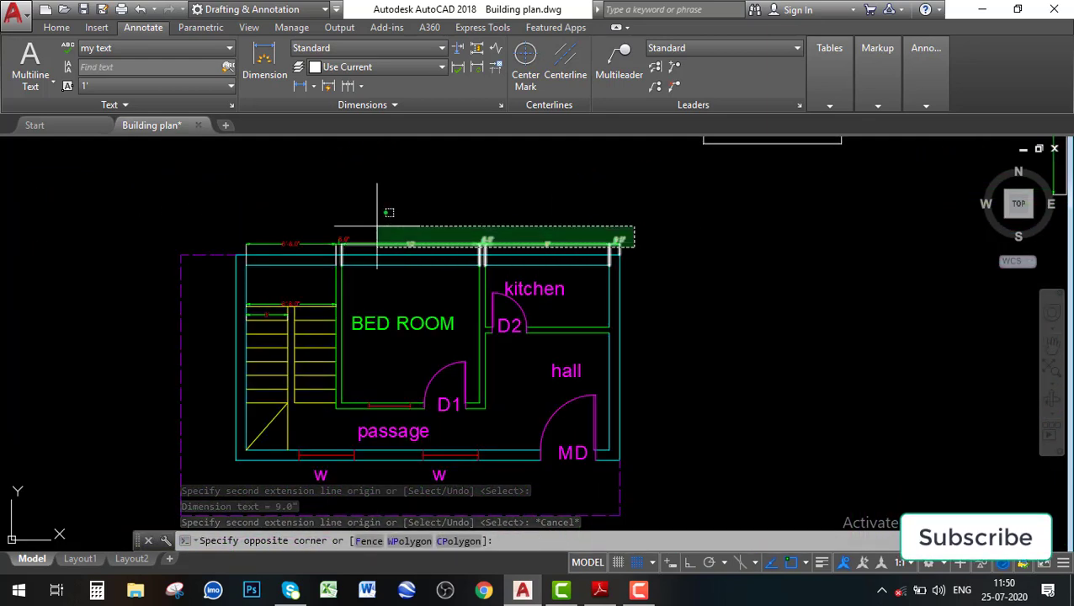
left_click(296, 224)
key("Delete")
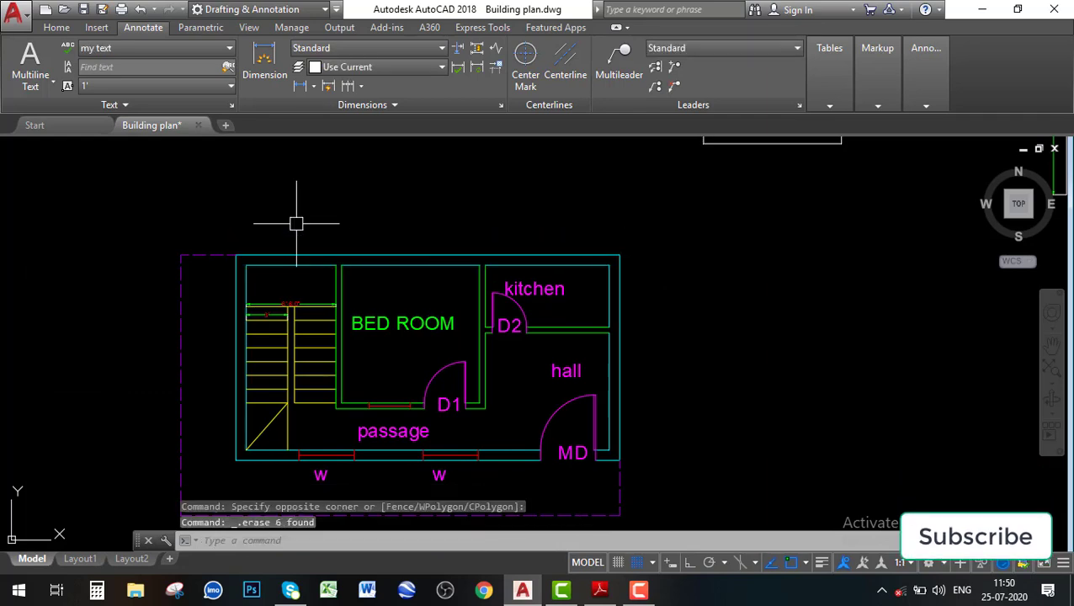
- Add a linear dimension across the stair room's inner width, placed above the upper outer wall
left_click(301, 87)
scroll(250, 268, "up", 4)
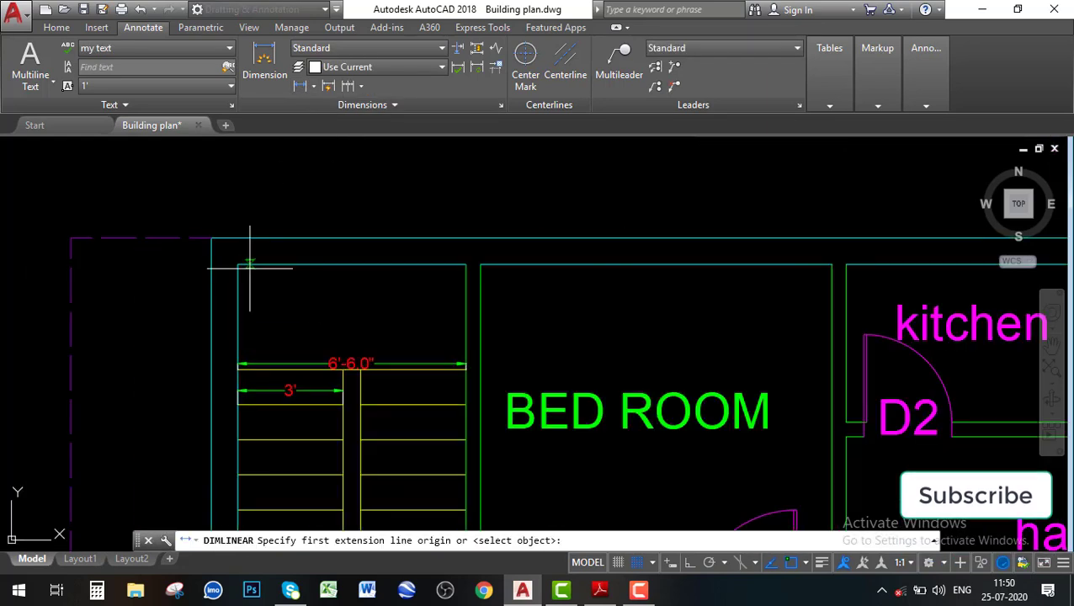
left_click(238, 265)
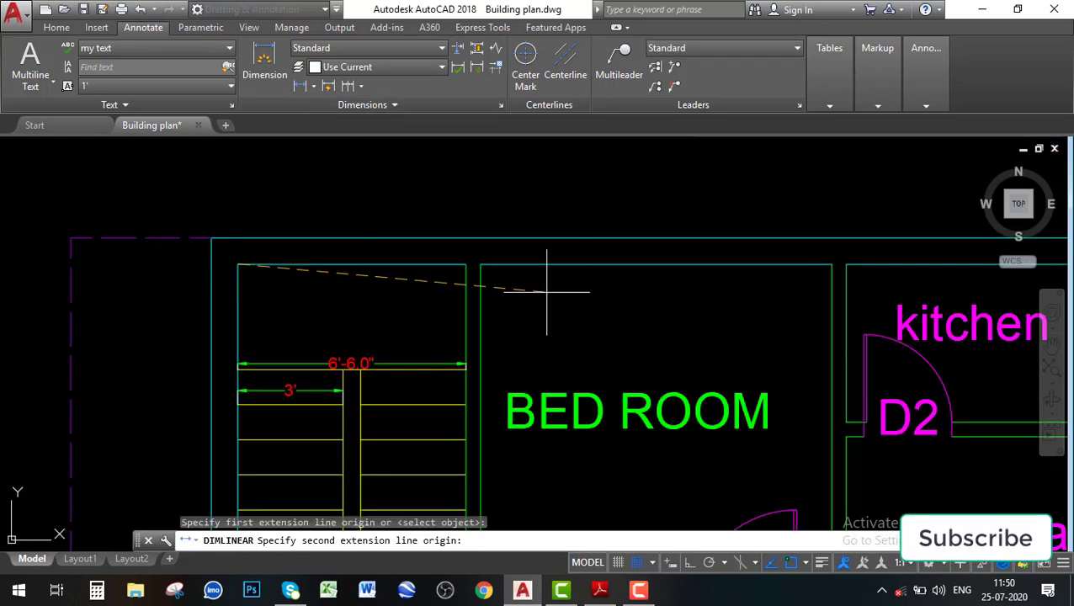
left_click(465, 265)
left_click(494, 214)
- Add a linear dimension across the bedroom's inner width above the upper wall, in line with the stair room dimension
key("Return")
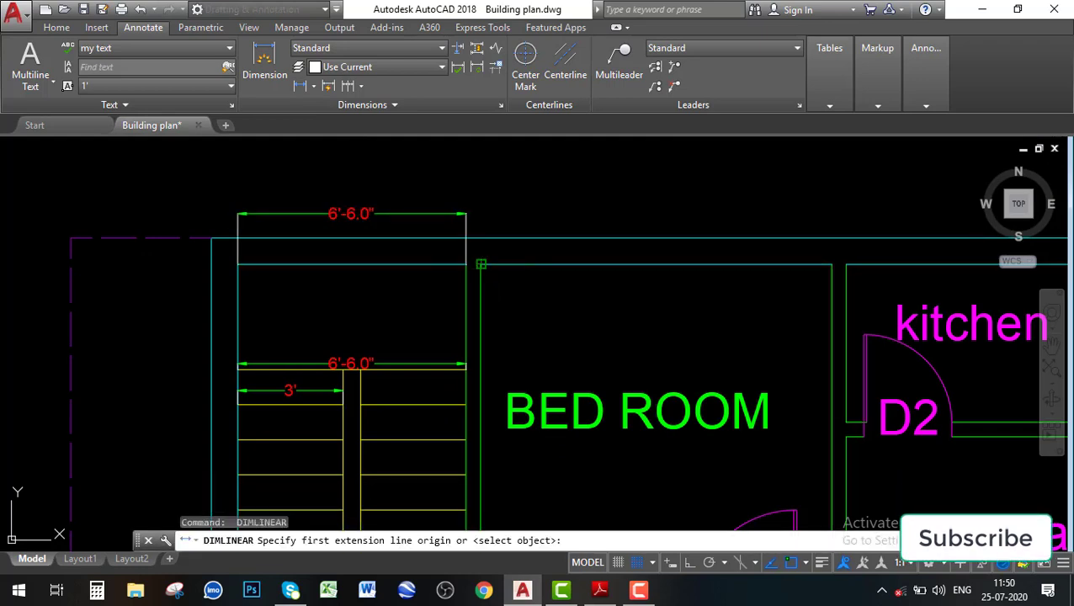
left_click(481, 264)
left_click(832, 264)
left_click(633, 214)
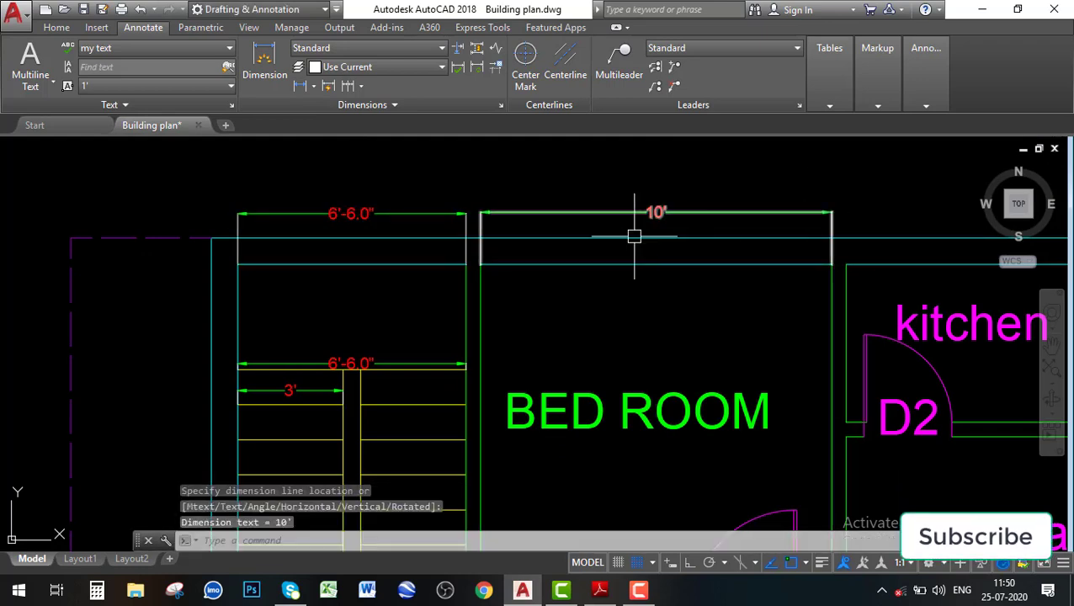
- Add a linear dimension across the kitchen's inner width, placed above the upper outer wall
scroll(384, 228, "down", 5)
scroll(455, 265, "up", 4)
key("Return")
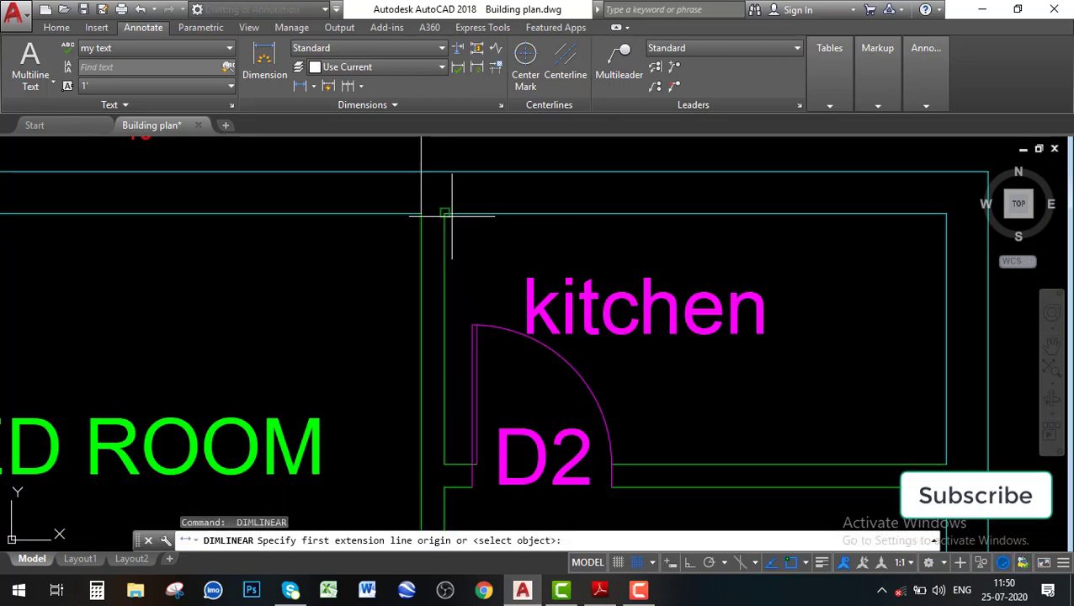
left_click(445, 214)
left_click(946, 216)
middle_click_drag(905, 250, 839, 308)
left_click(850, 206)
- Add a vertical linear dimension for the kitchen's inner depth, placed inside the room beside the right outer wall
key("Return")
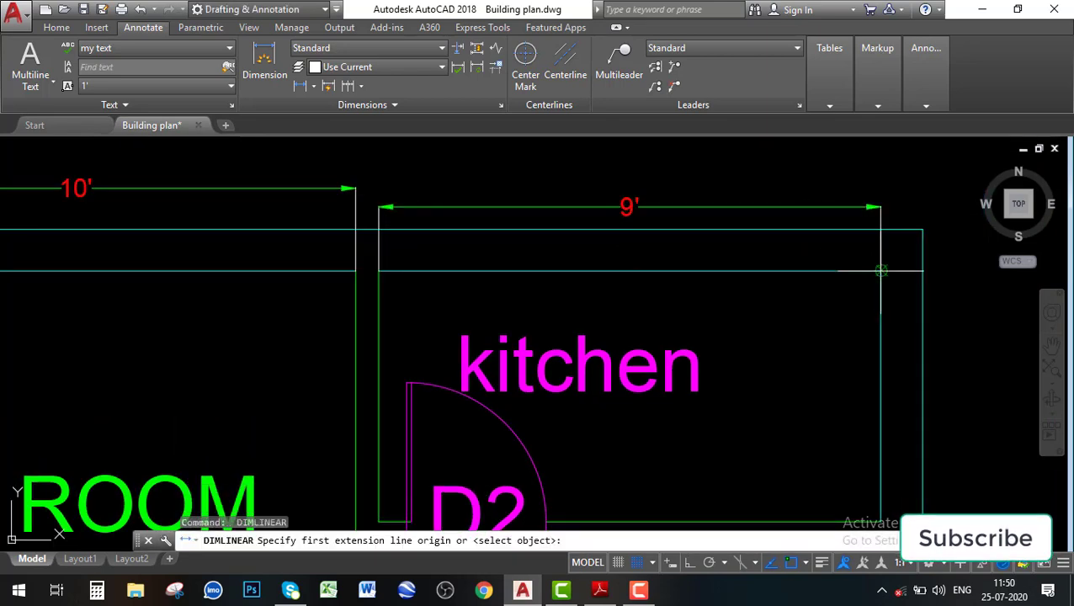
left_click(879, 273)
scroll(877, 285, "down", 4)
left_click(882, 382)
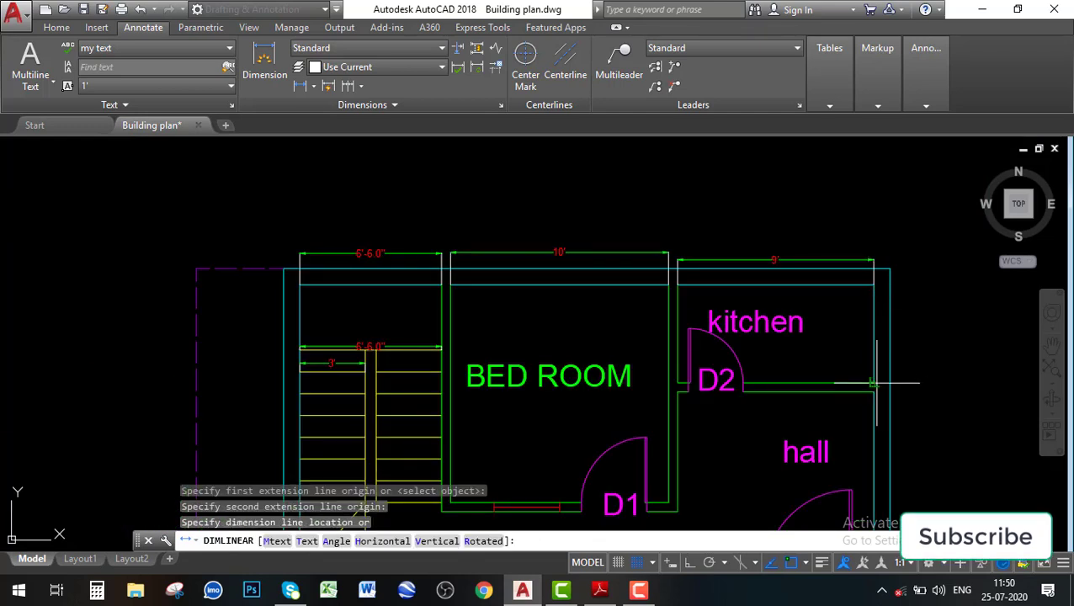
scroll(877, 377, "up", 2)
left_click(848, 348)
- Add a vertical linear dimension for the hall's inner depth, placed outside the right outer wall
middle_click_drag(848, 349, 703, 226)
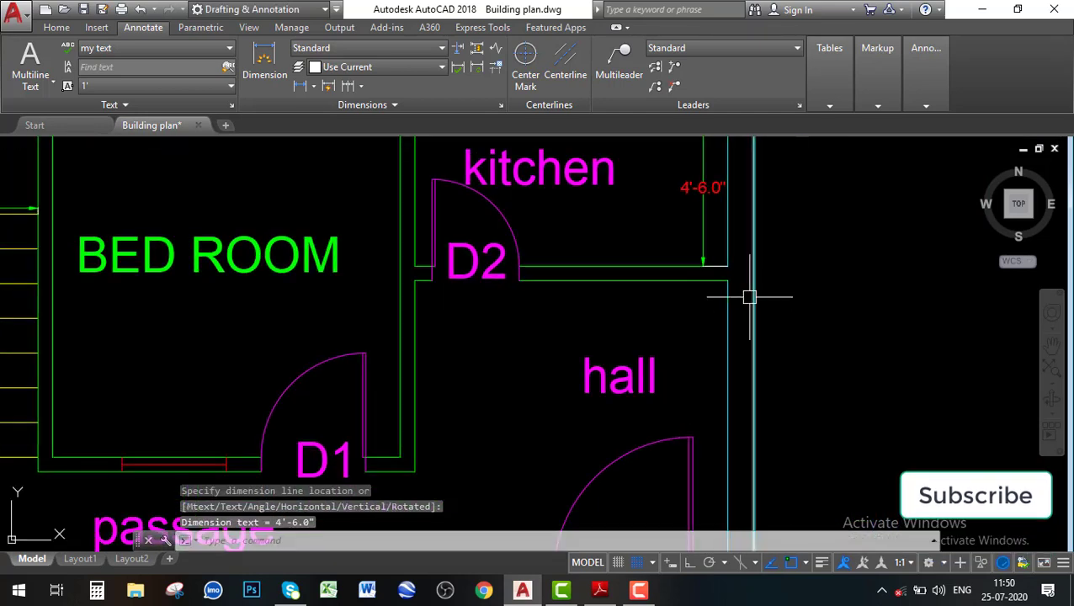
key("Return")
left_click(720, 271)
scroll(720, 271, "down", 4)
scroll(720, 380, "up", 4)
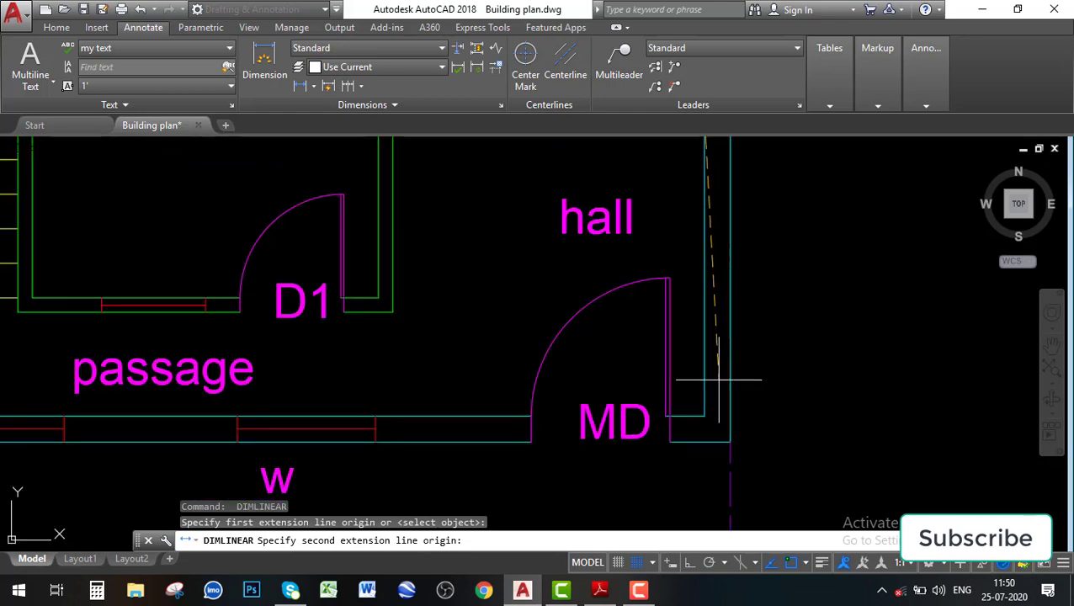
left_click(705, 413)
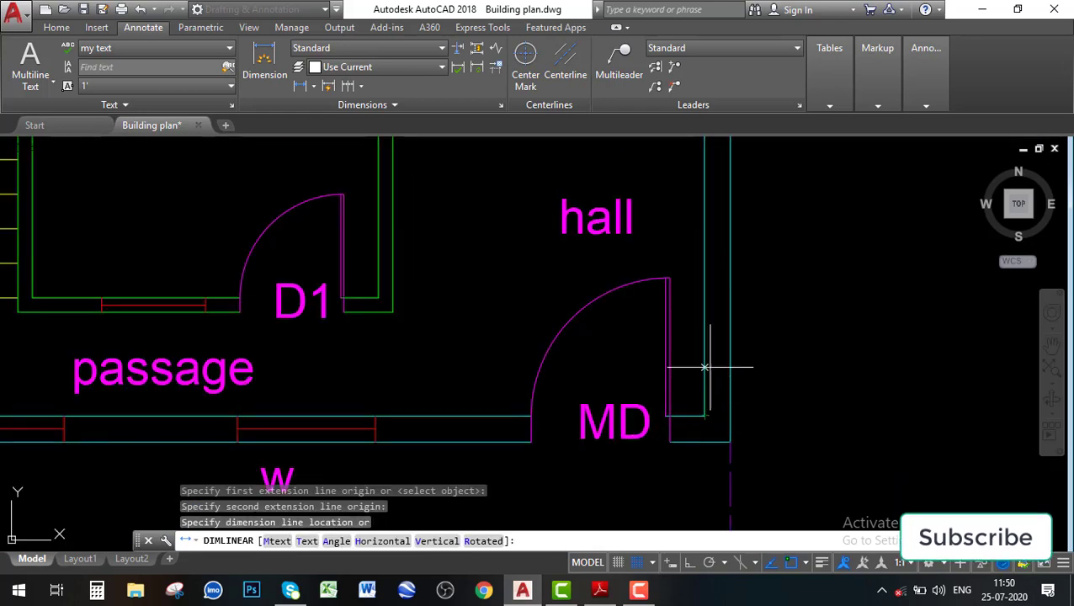
left_click(781, 342)
- Add a linear dimension for the gap between the two windows in the lower outer wall, placed below the wall
scroll(774, 345, "down", 2)
key("Return")
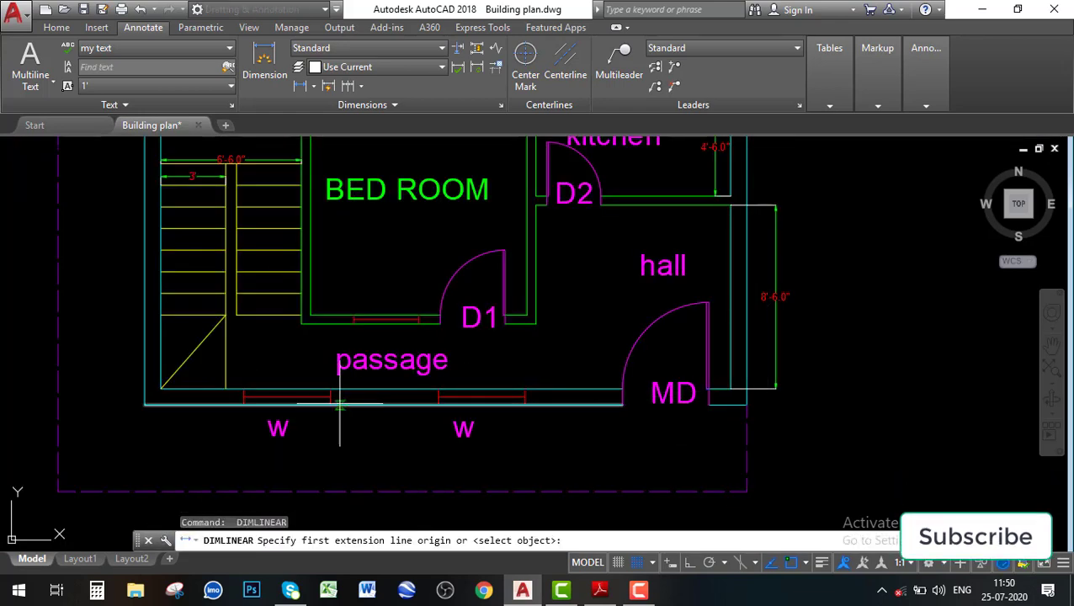
scroll(333, 403, "up", 2)
scroll(457, 404, "up", 2)
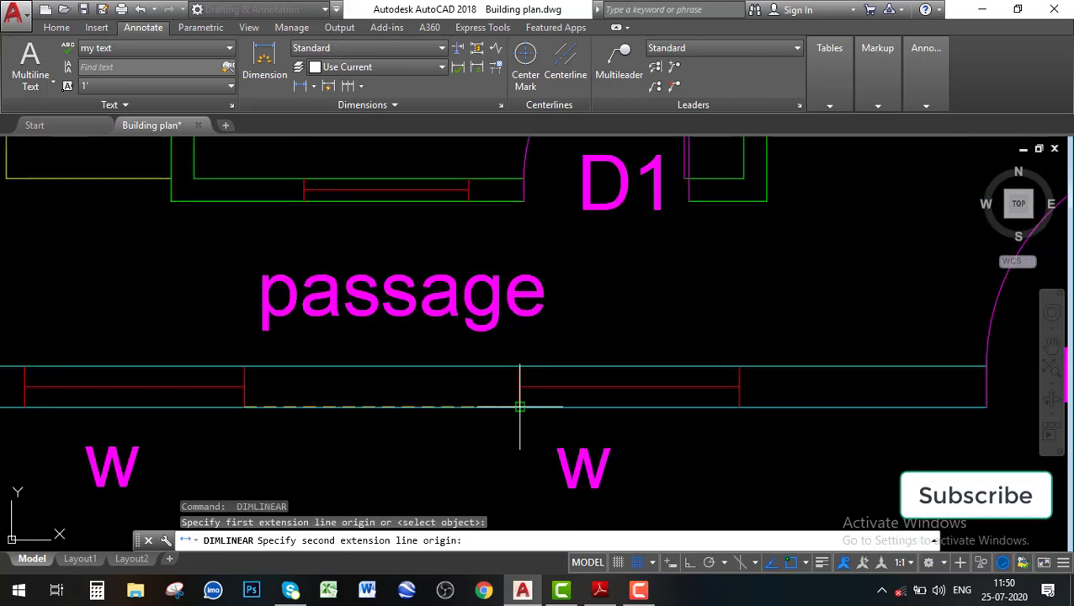
left_click(516, 394)
scroll(479, 385, "down", 4)
scroll(461, 421, "up", 2)
left_click(461, 421)
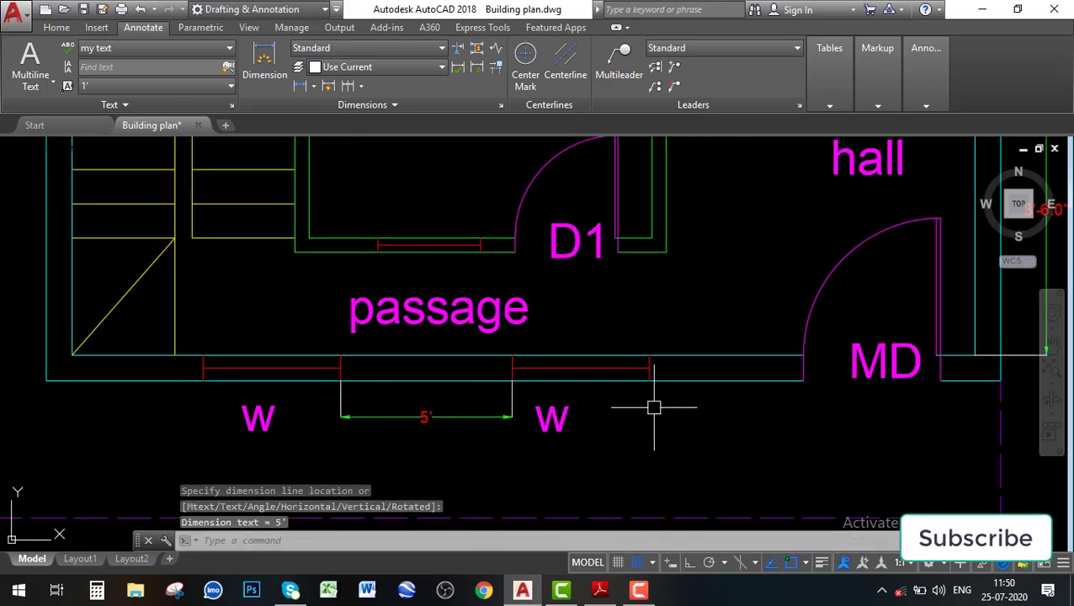
- Dimension the wall length between the second window and the main door MD, below the lower outer wall
key("Return")
left_click(650, 380)
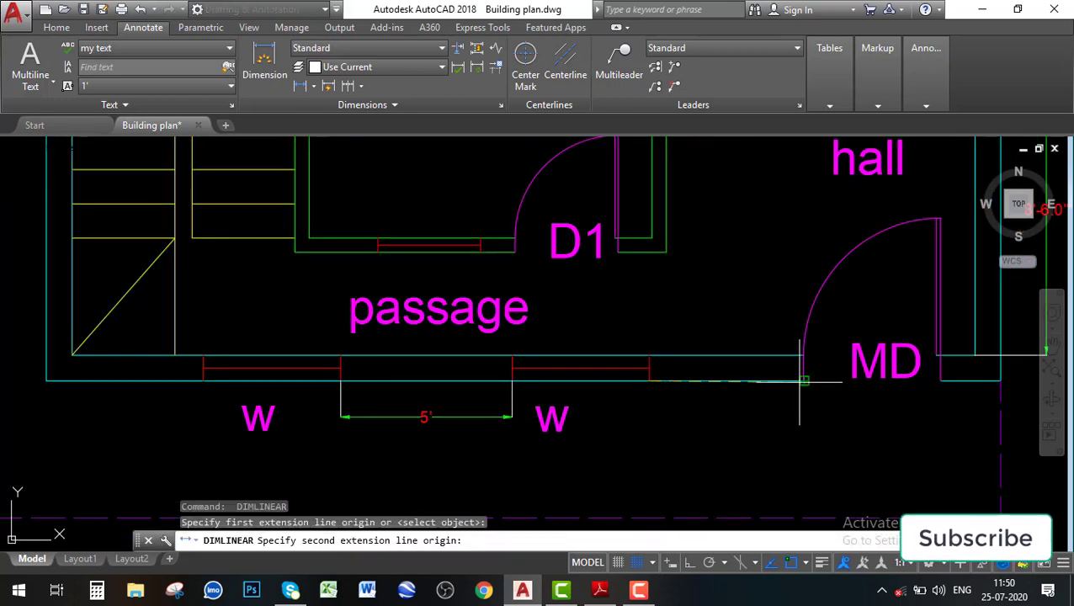
left_click(804, 380)
left_click(786, 407)
- Add a linear dimension for the width of the right-hand stair flight, placed just below its lowest tread
scroll(678, 413, "down", 2)
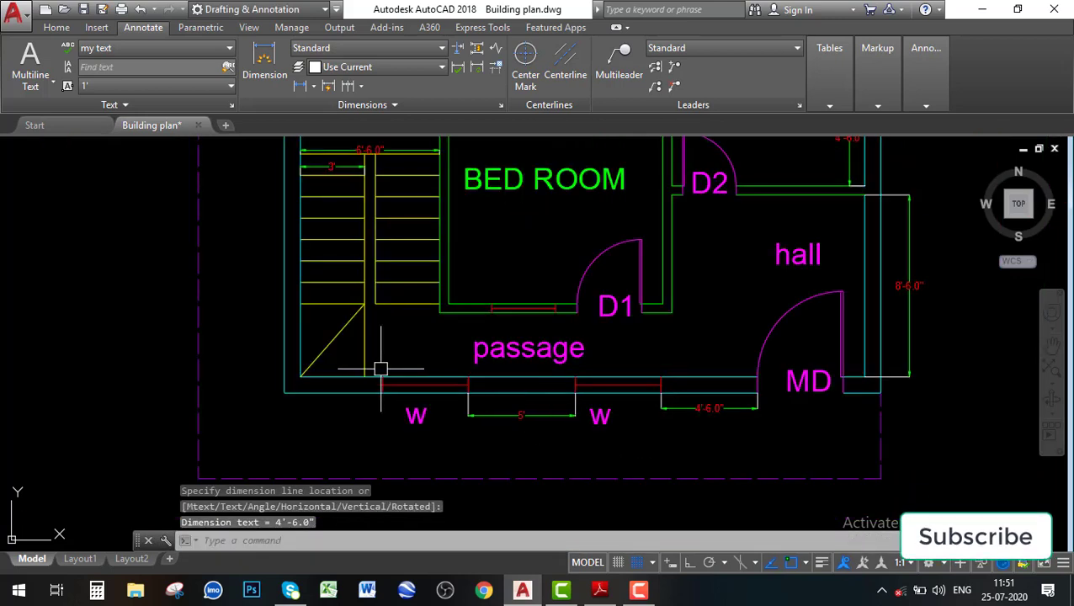
middle_click_drag(381, 368, 377, 400)
scroll(371, 365, "up", 5)
key("Return")
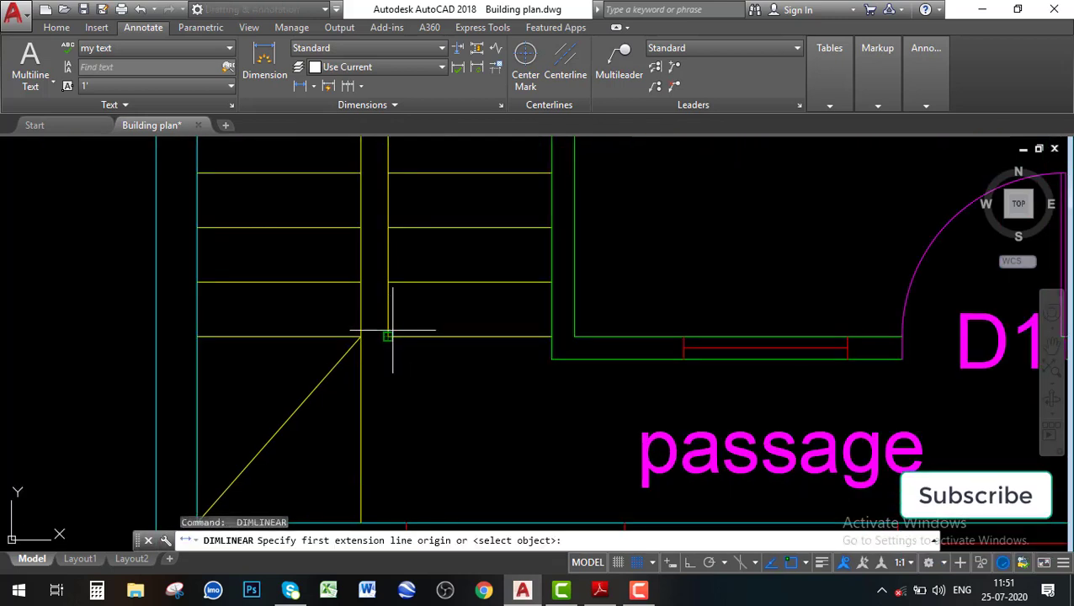
left_click(392, 333)
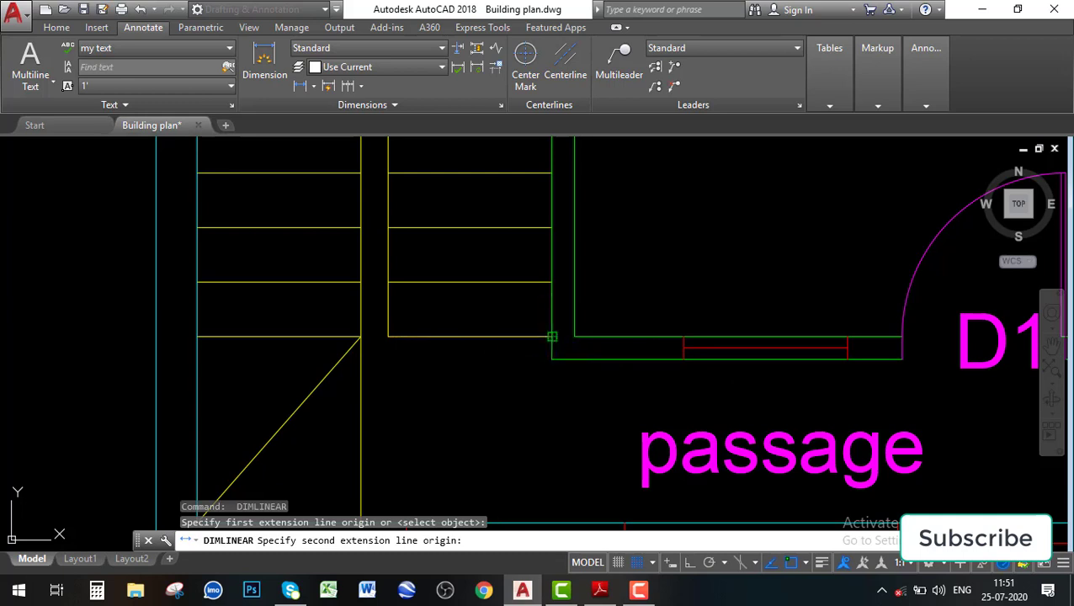
left_click(551, 337)
left_click(505, 362)
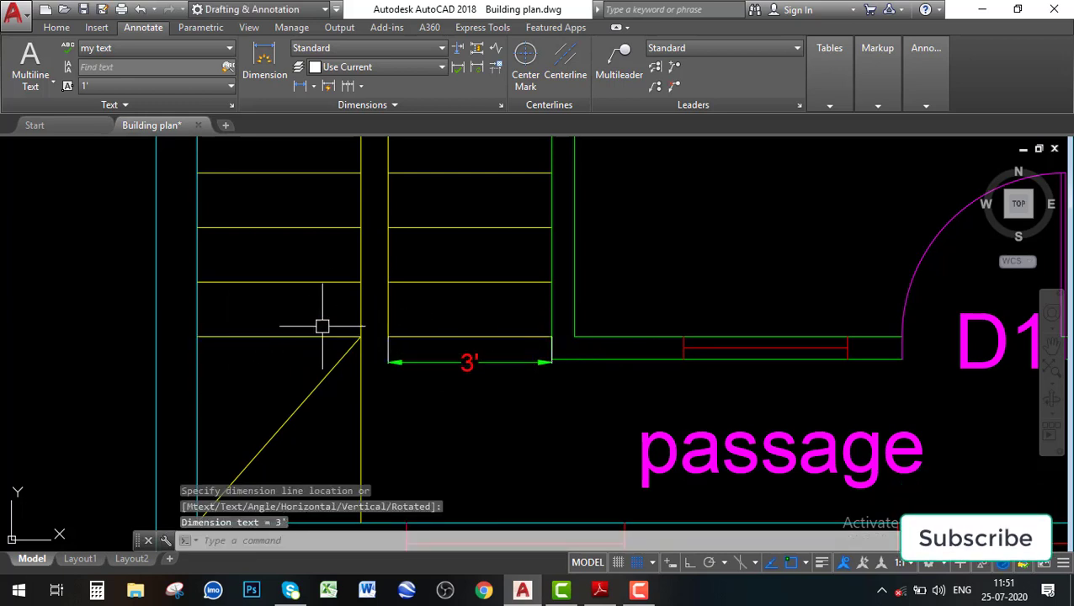
- Add a vertical linear dimension for the depth of the right-hand flight's lowest tread, placed inside the tread
key("Return")
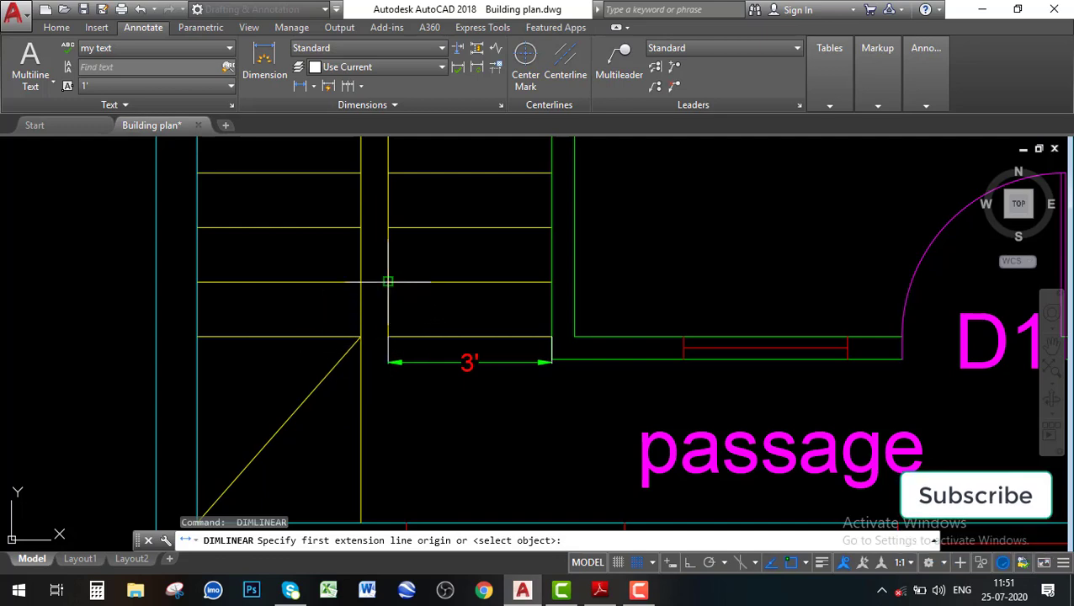
left_click(386, 314)
left_click(386, 340)
left_click(402, 310)
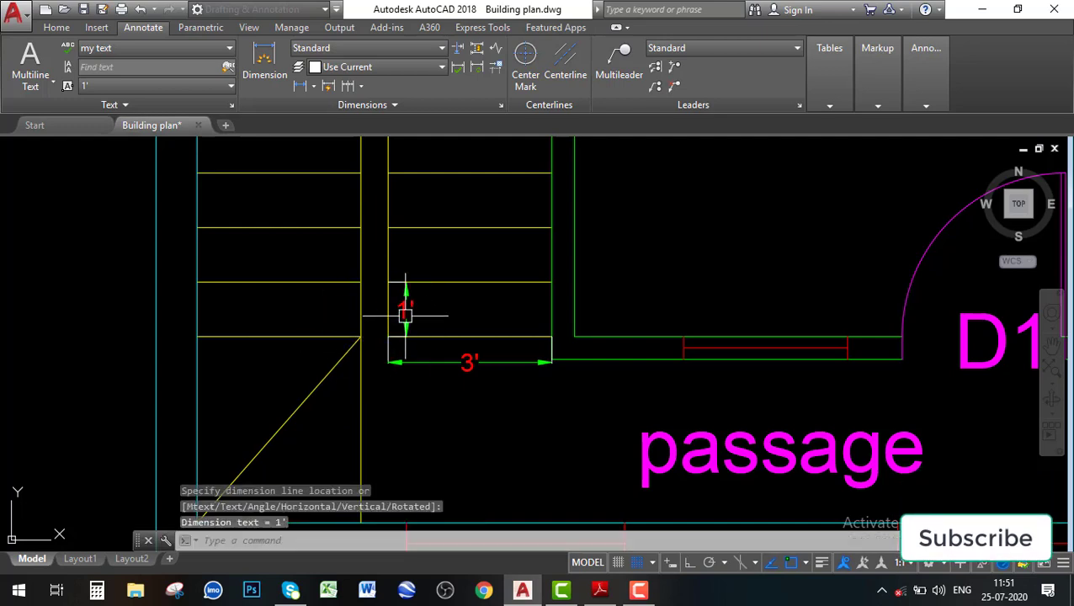
scroll(295, 318, "down", 3)
key("Escape")
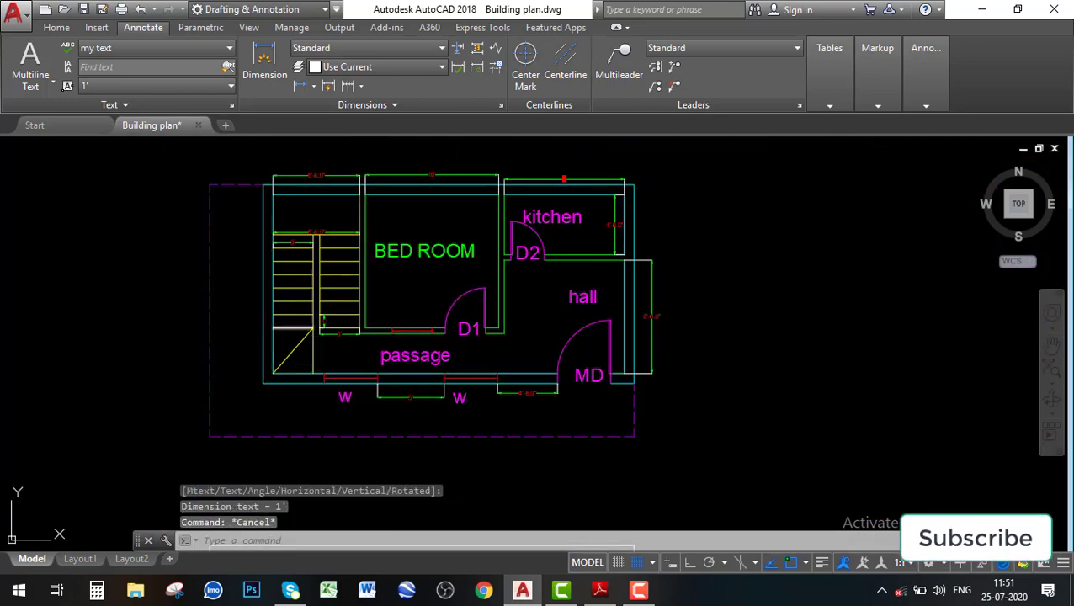
- Dimension the horizontal offset between the left outer wall and the dashed boundary line, placed above the upper wall line
middle_click_drag(627, 482, 629, 458)
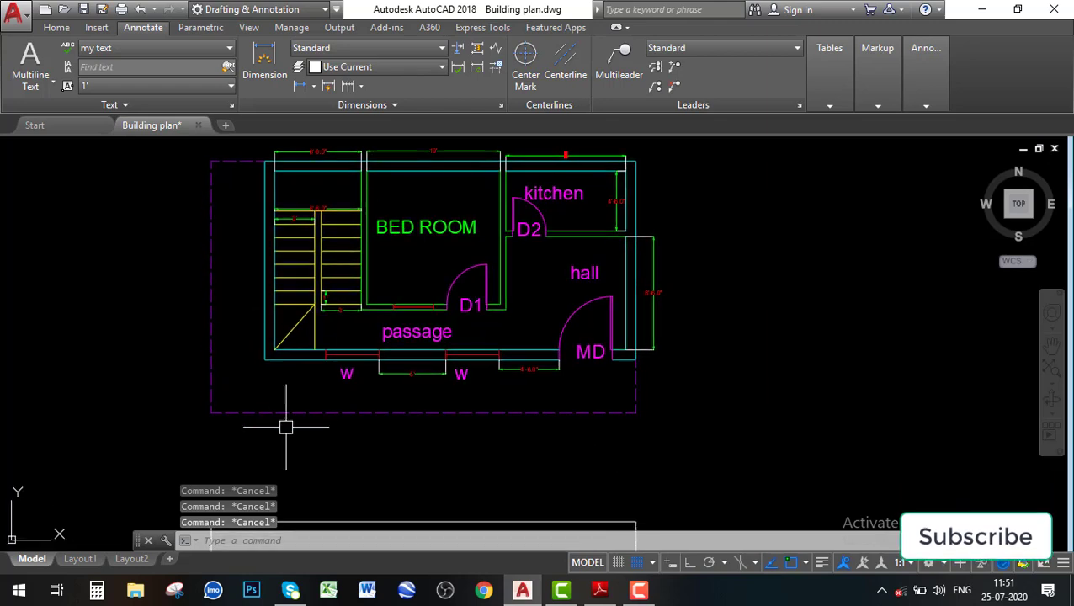
middle_click_drag(209, 178, 253, 289)
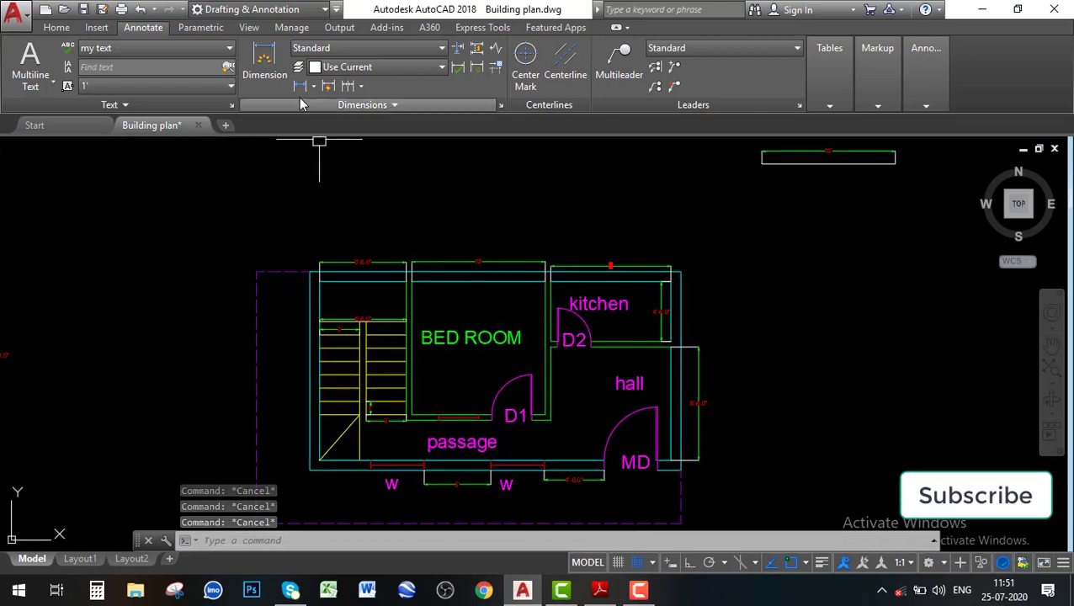
left_click(301, 85)
scroll(309, 286, "up", 2)
left_click(296, 263)
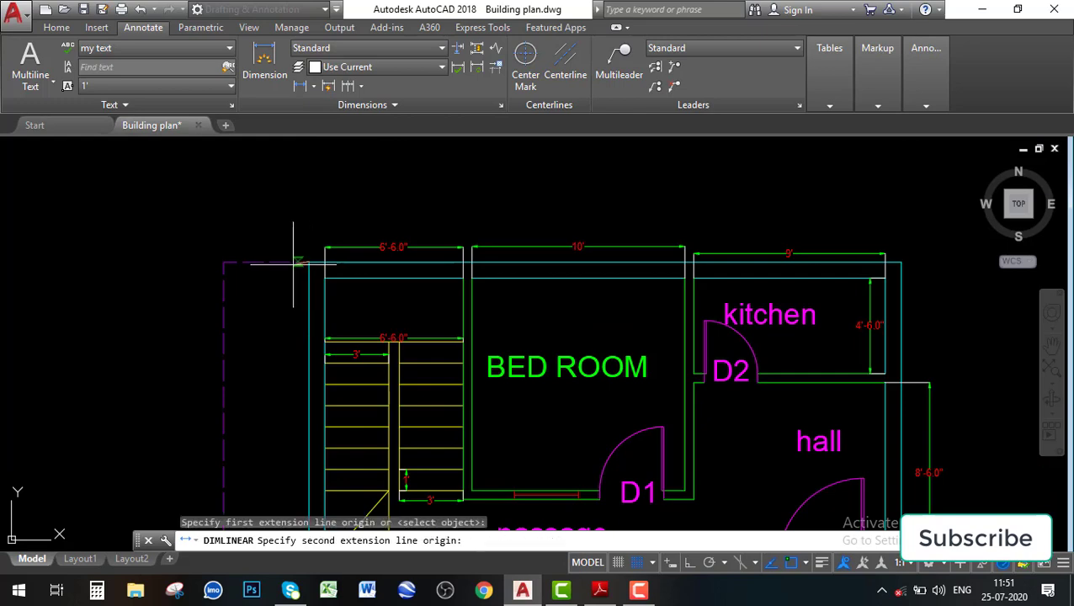
left_click(224, 262)
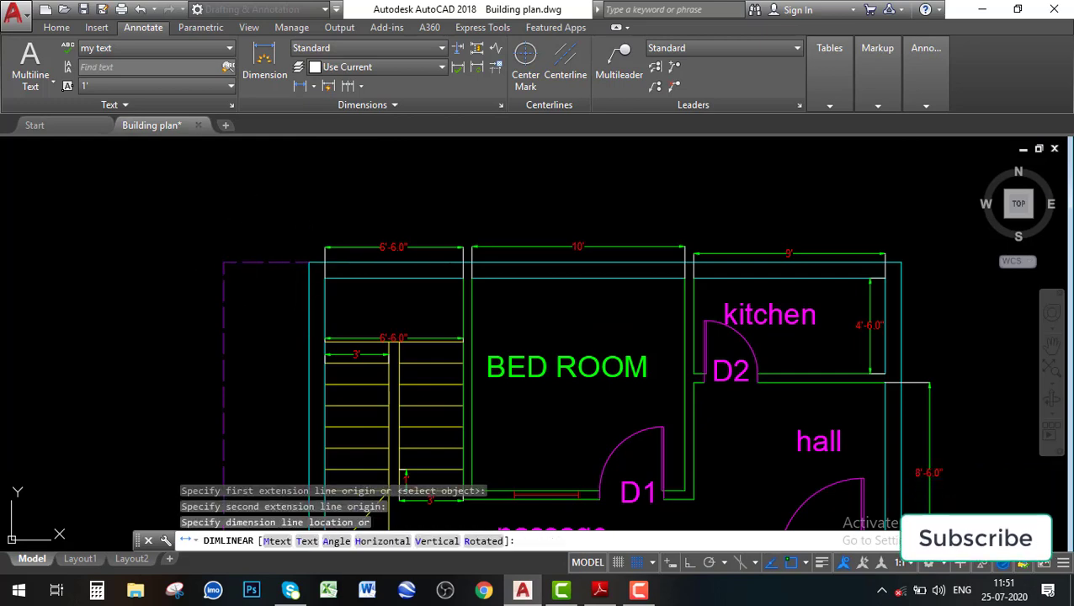
left_click(269, 241)
- Dimension the vertical offset from the building's lower right corner to the dashed boundary, placed to the right of the boundary
scroll(272, 193, "down", 2)
scroll(306, 361, "down", 2)
middle_click_drag(305, 359, 281, 282)
scroll(509, 343, "up", 6)
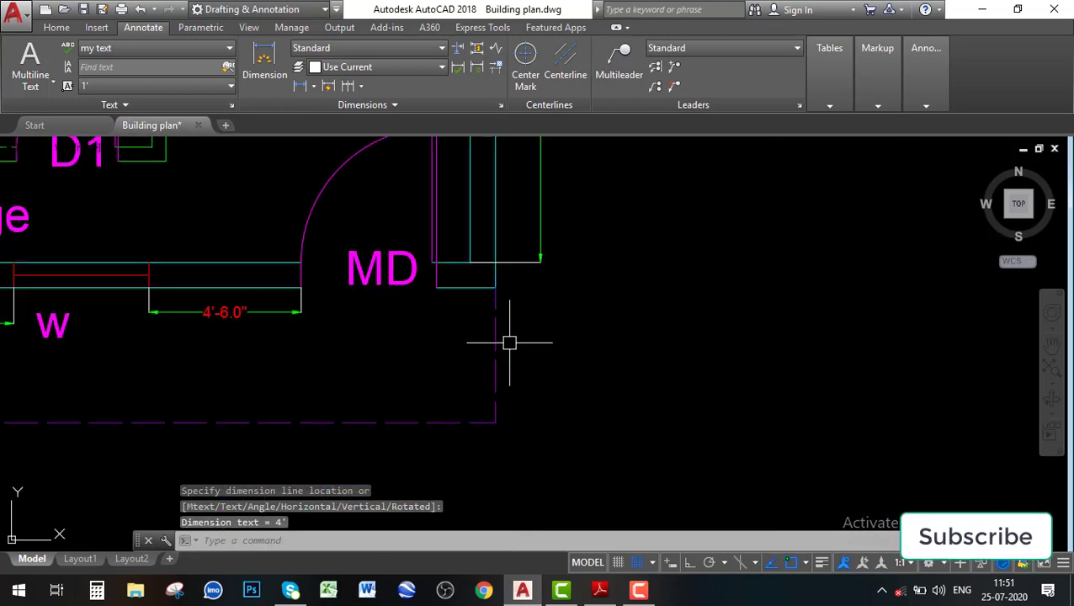
key("Return")
left_click(495, 287)
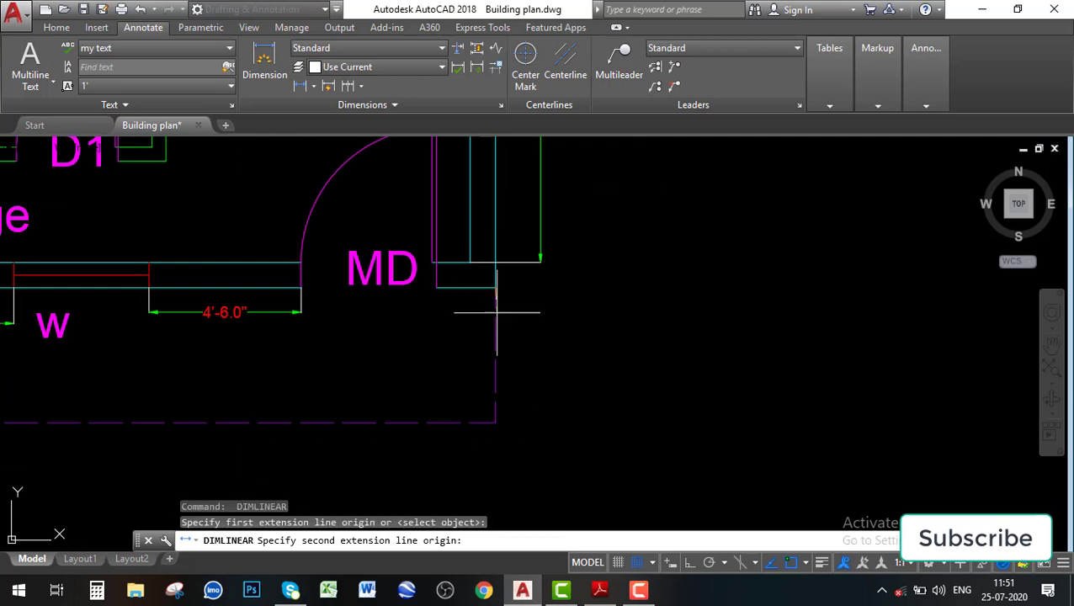
left_click(495, 422)
scroll(297, 394, "down", 1)
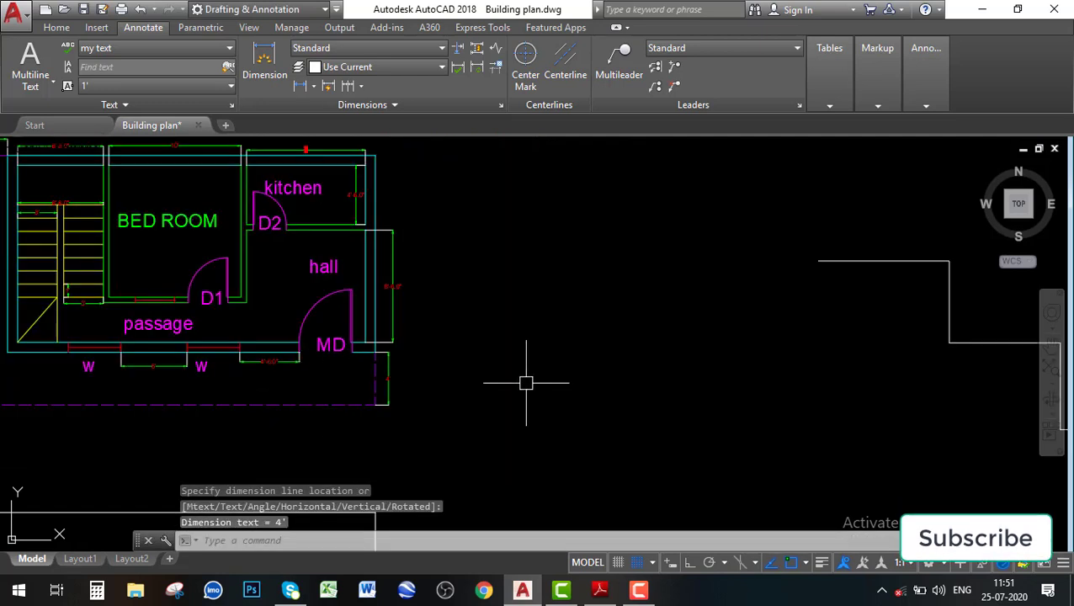
middle_click_drag(525, 381, 266, 371)
scroll(266, 371, "down", 1)
key("Escape")
key("Escape")
middle_click_drag(541, 359, 665, 370)
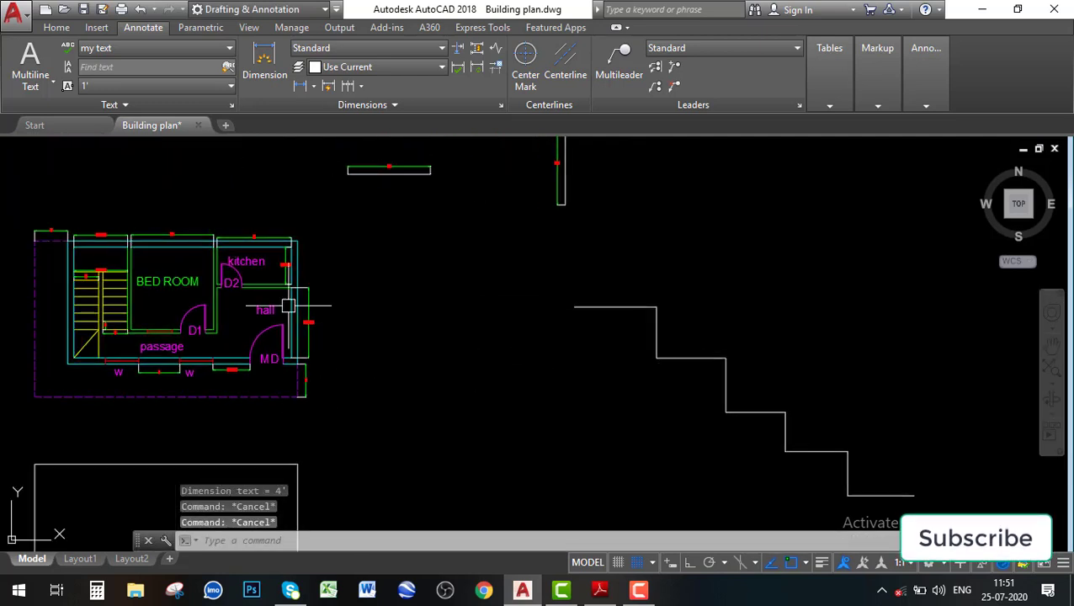